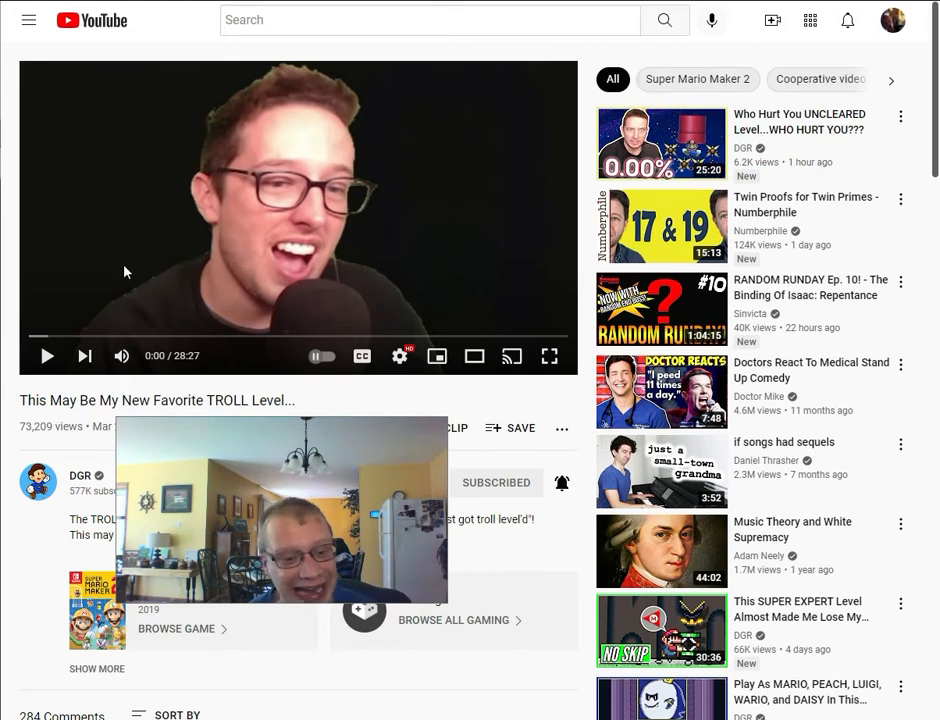
Play the YouTube video for a few seconds and pause it around 0:04.
{"action": "left_click", "coordinate": [47, 356]}
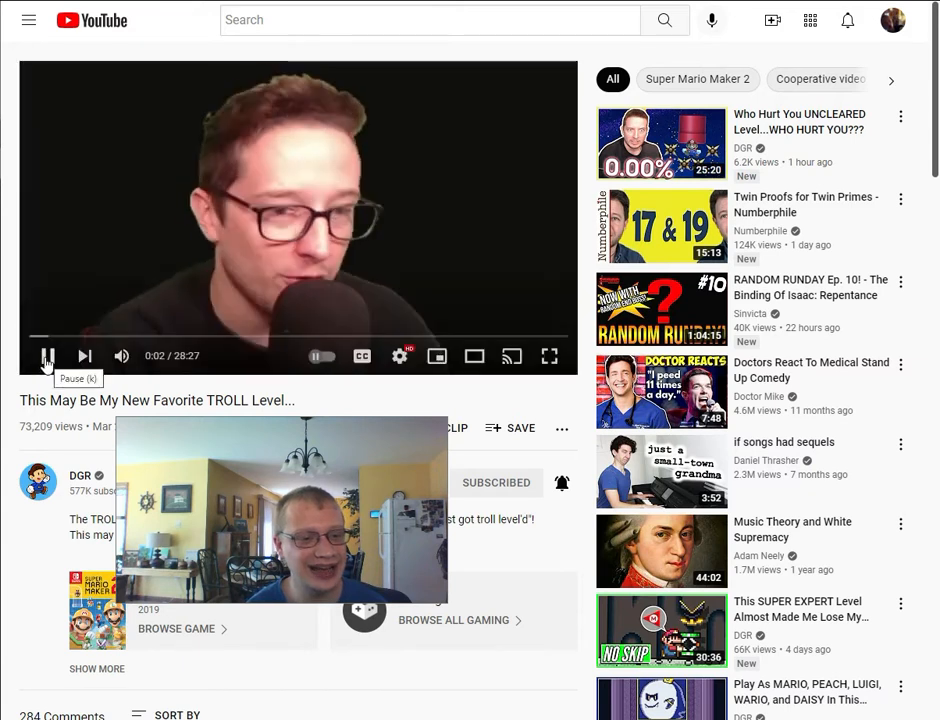
{"action": "left_click", "coordinate": [47, 358]}
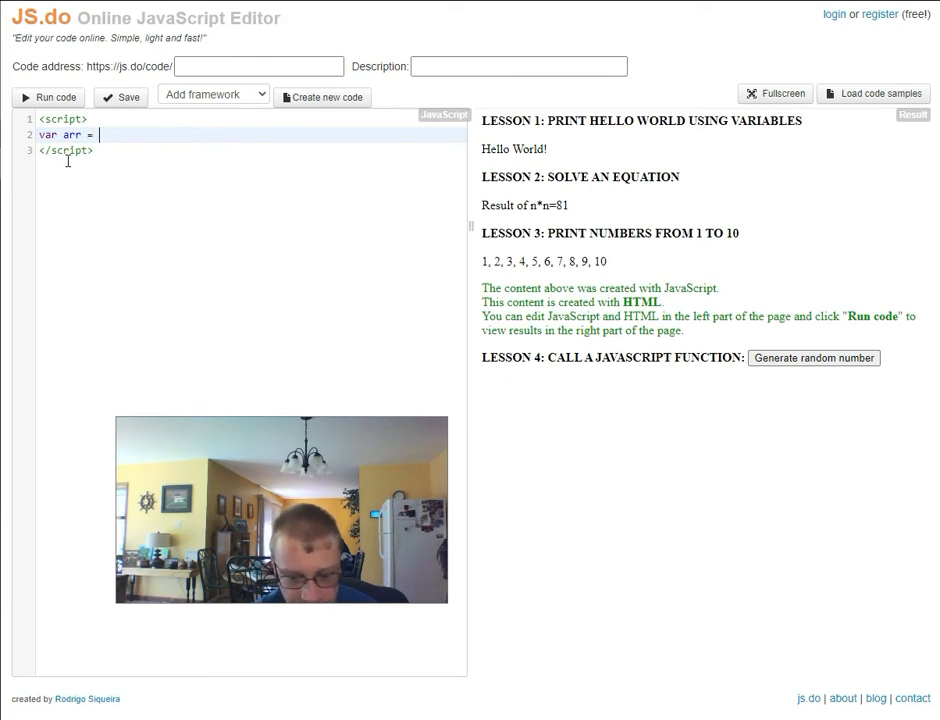
{"action": "type", "text": ";"}
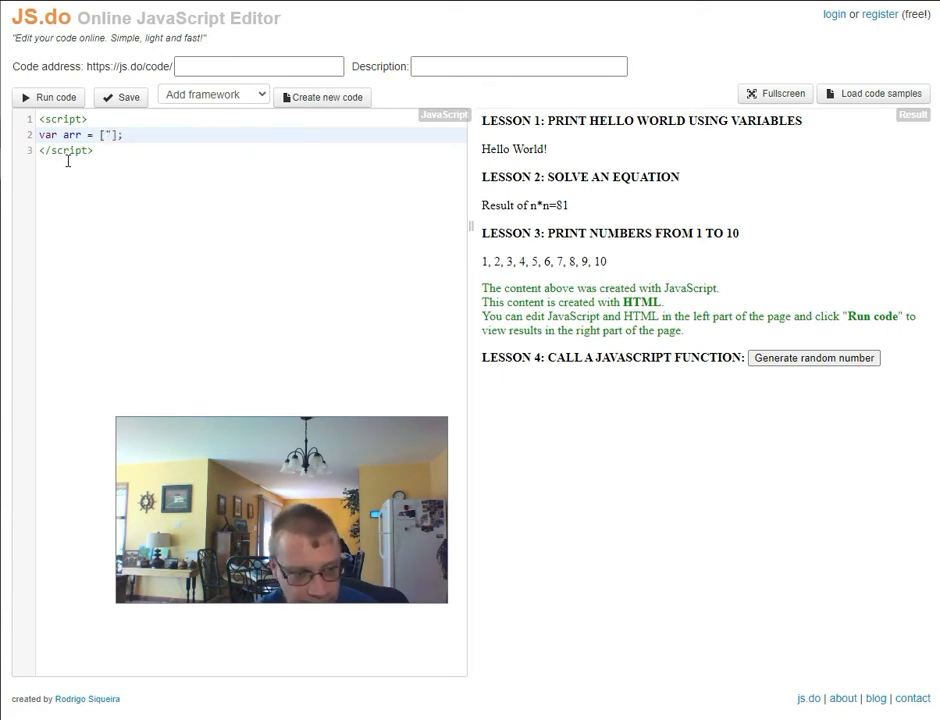
{"action": "type", "text": "first i"}
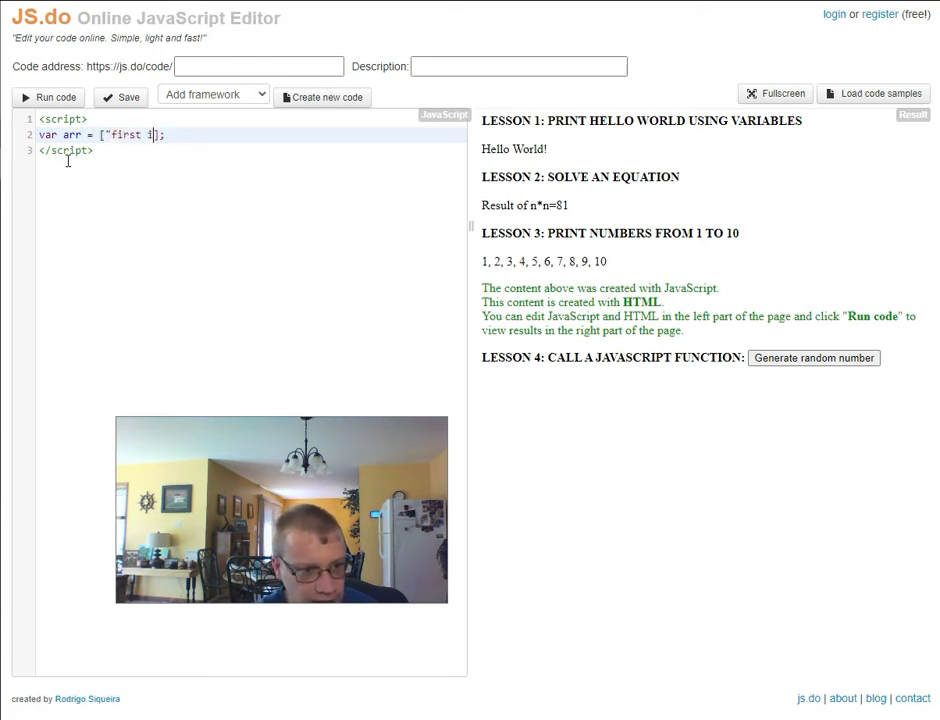
{"action": "type", "text": "tem\", \"secon"}
{"action": "type", "text": "d item\""}
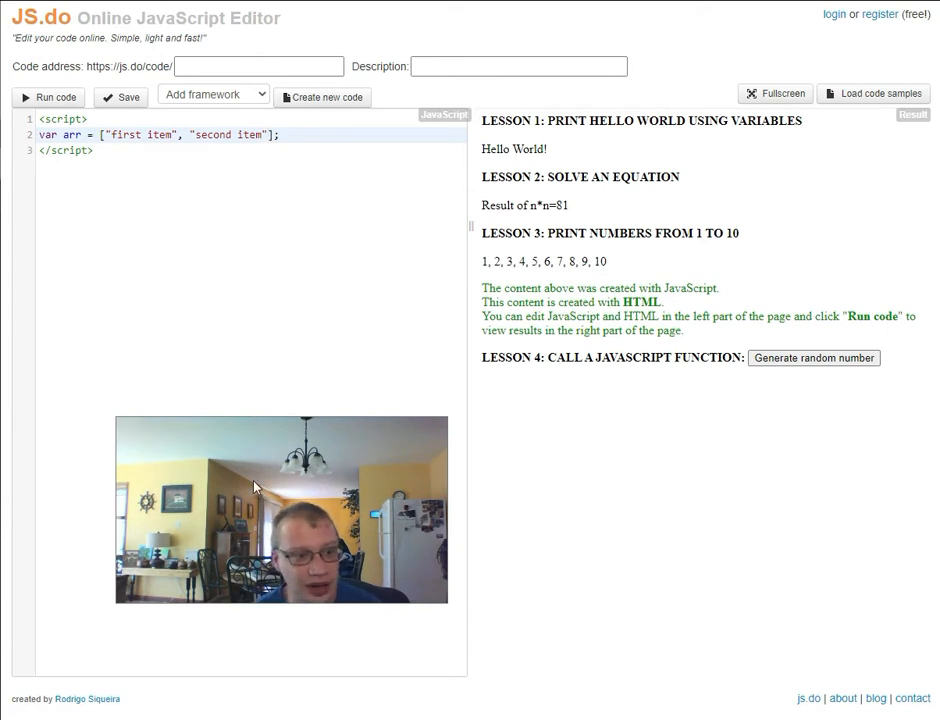
Declare var arr = ["first item", "second item"]; on line 2 of the script.
{"action": "left_click_drag", "start_coordinate": [253, 487], "coordinate": [160, 214]}
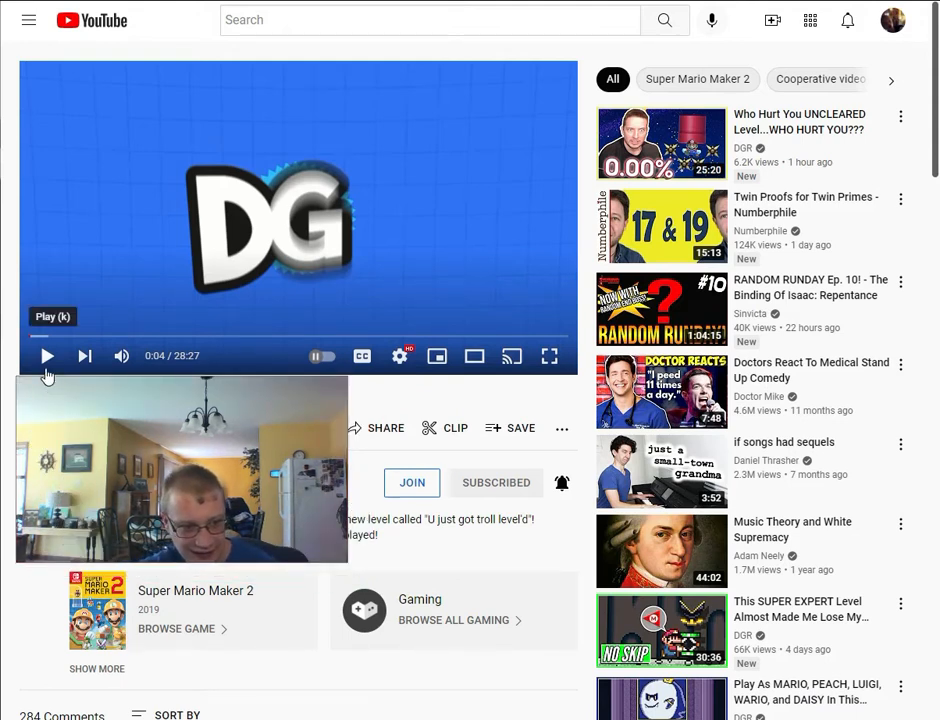
Resume the video until about 0:12, pause it, and return to the editor.
{"action": "left_click", "coordinate": [47, 356]}
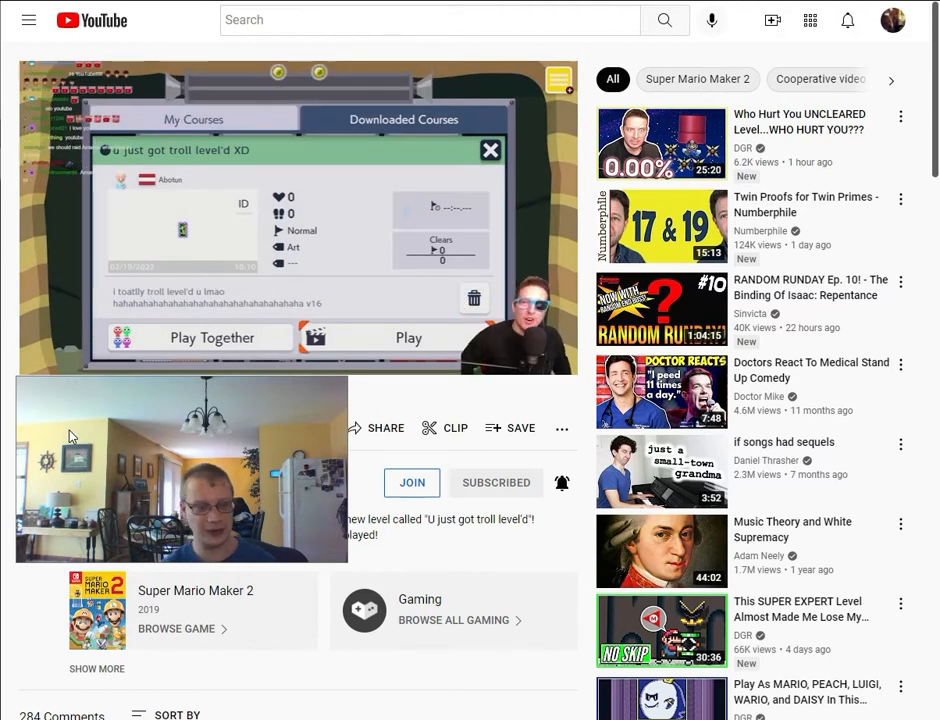
{"action": "left_click", "coordinate": [47, 356]}
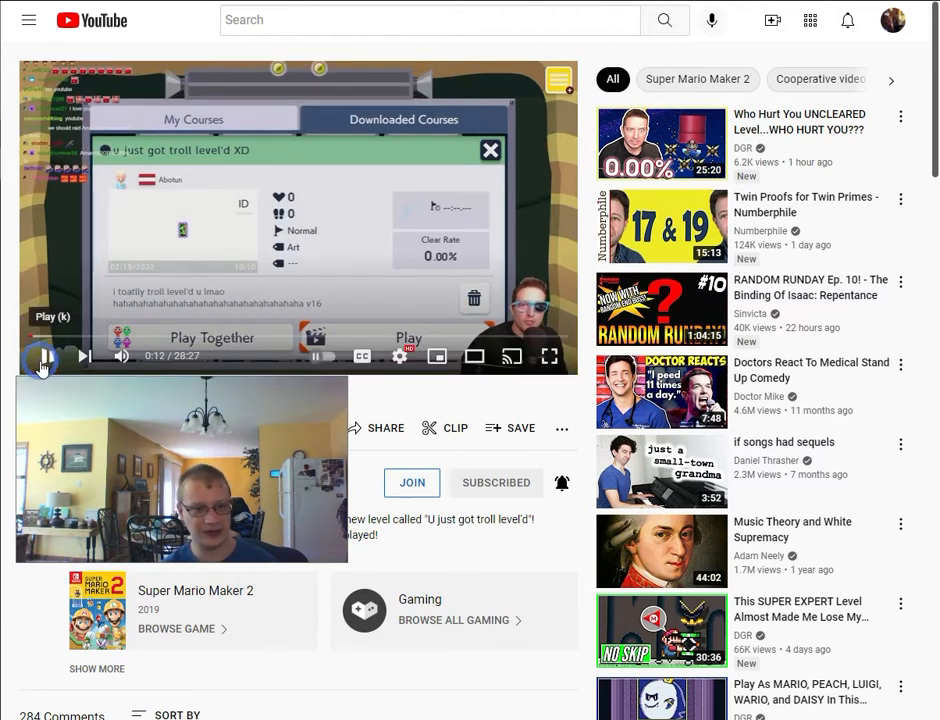
{"action": "left_click_drag", "start_coordinate": [88, 460], "coordinate": [190, 282]}
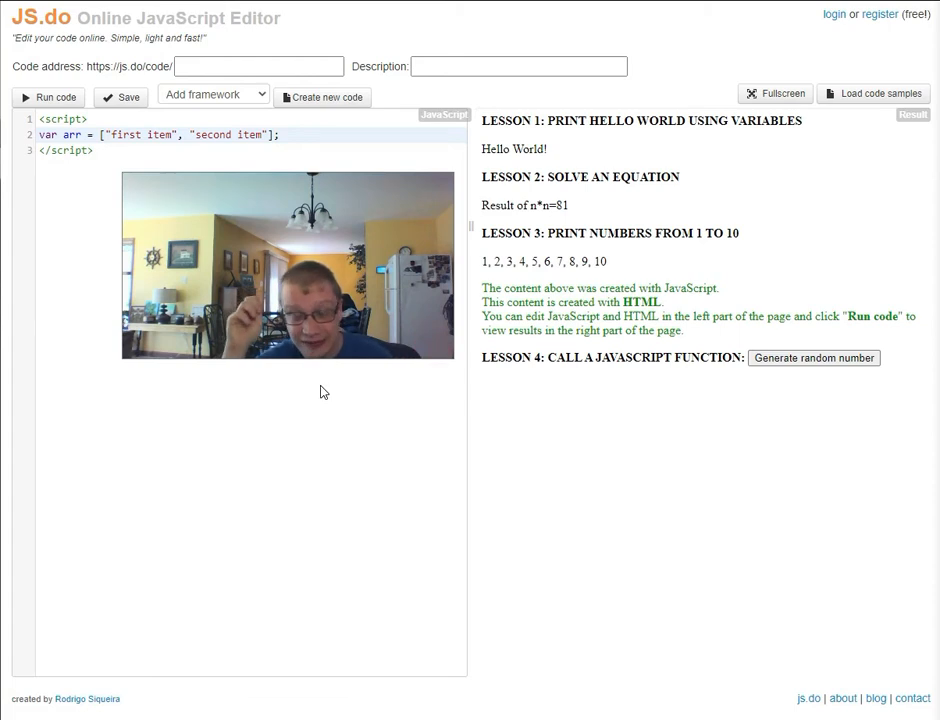
Rewrite line 2 as var arr = []; with a comment and add arr.push(arr); below it.
{"action": "left_click_drag", "start_coordinate": [171, 134], "coordinate": [112, 134]}
{"action": "type", "text": "I can "}
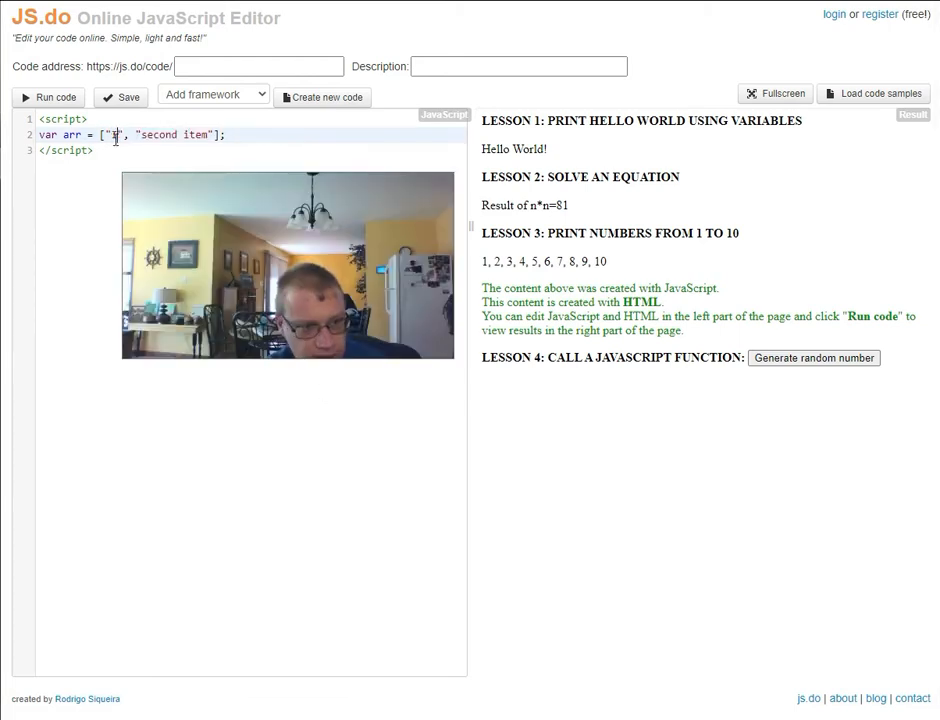
{"action": "type", "text": "have a s"}
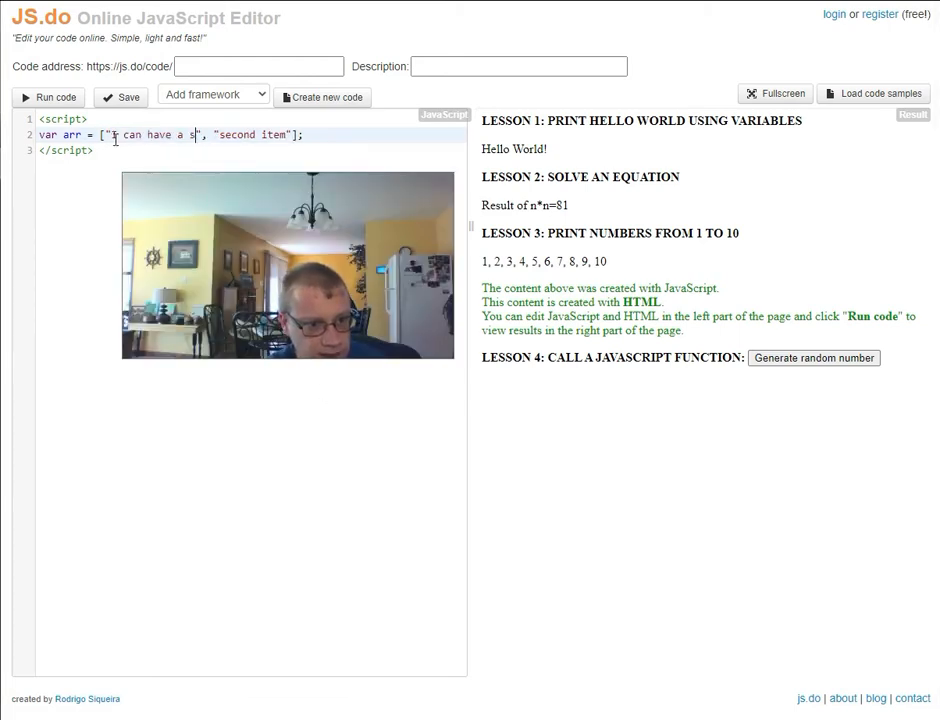
{"action": "type", "text": "tring and a numbe"}
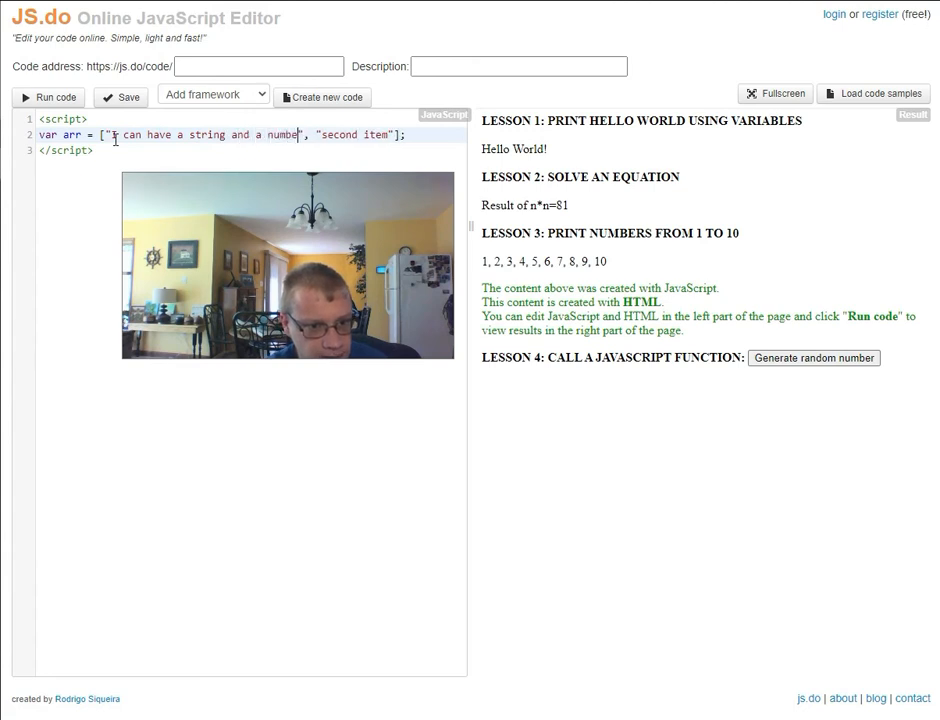
{"action": "type", "text": "r if I w"}
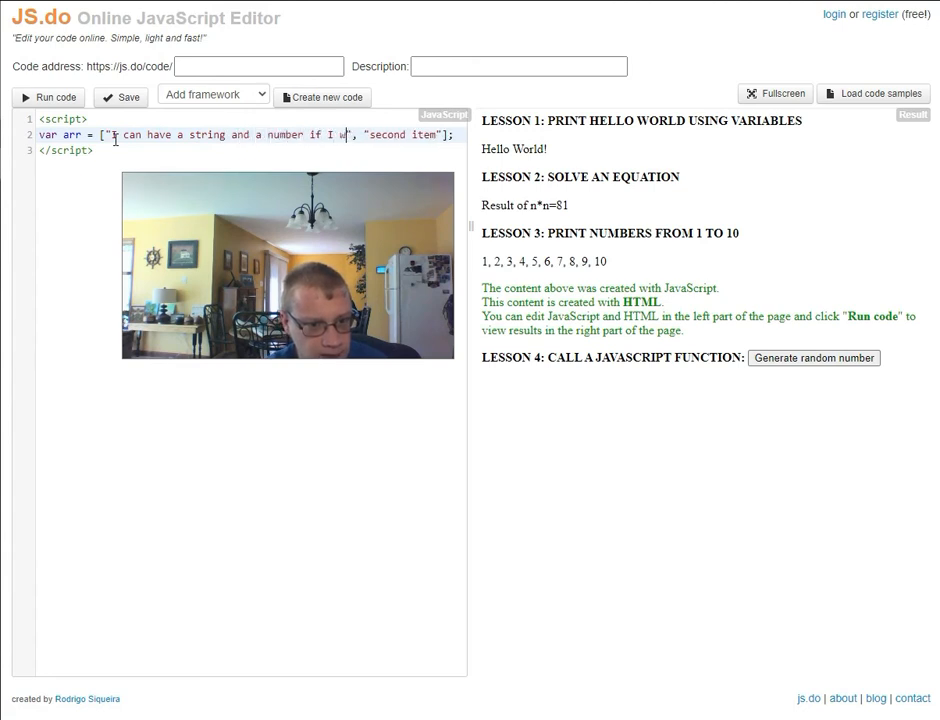
{"action": "type", "text": "anted to"}
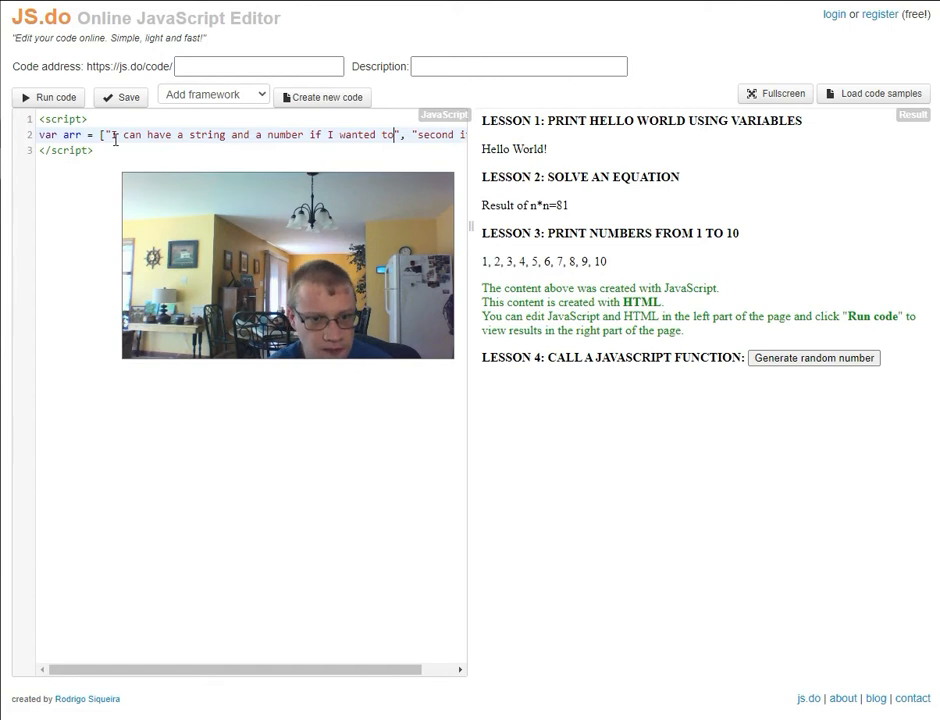
{"action": "key", "text": "Right"}
{"action": "key", "text": "Right"}
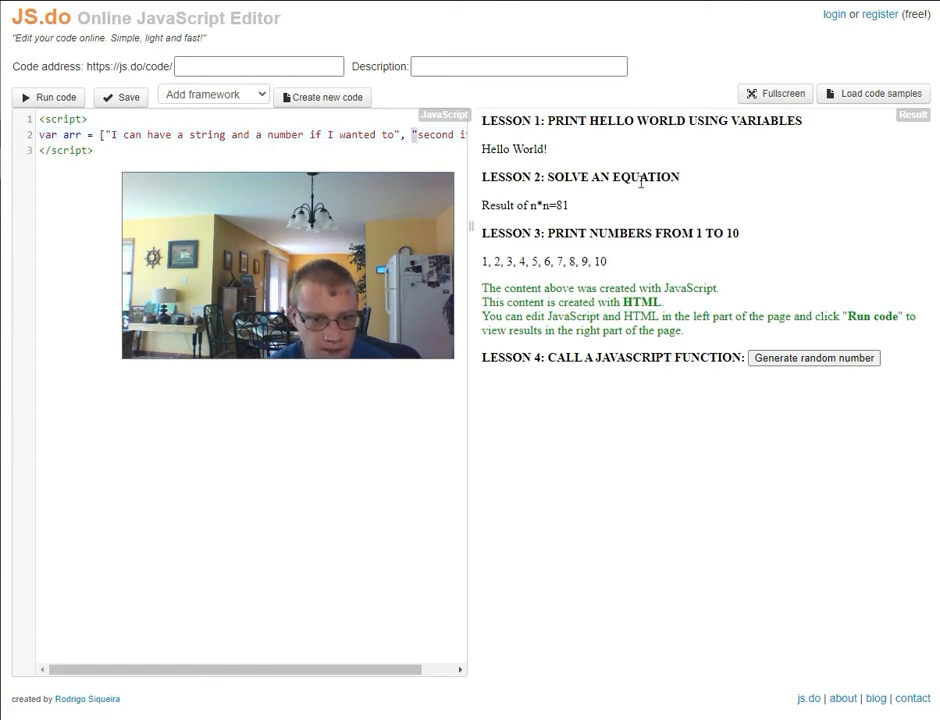
{"action": "left_click_drag", "start_coordinate": [471, 219], "coordinate": [728, 219]}
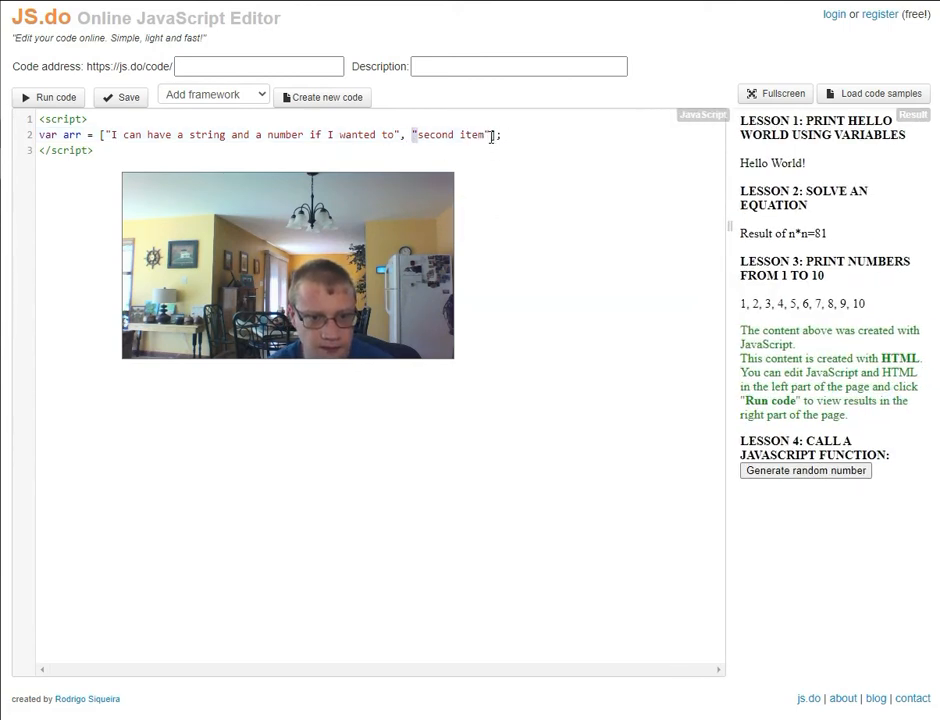
{"action": "left_click_drag", "start_coordinate": [490, 135], "coordinate": [412, 135]}
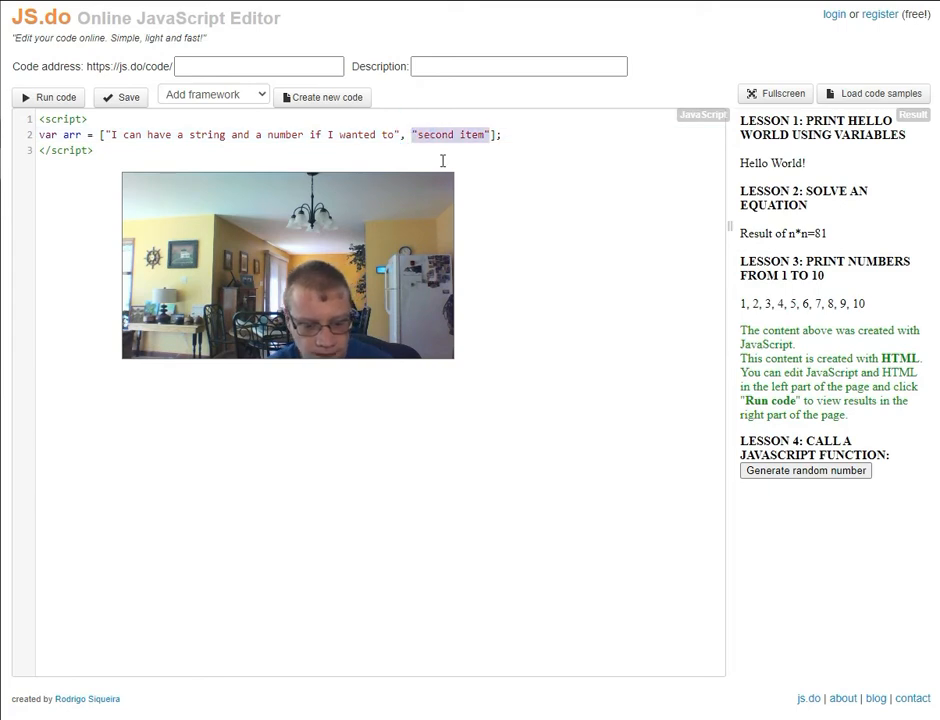
{"action": "type", "text": "42"}
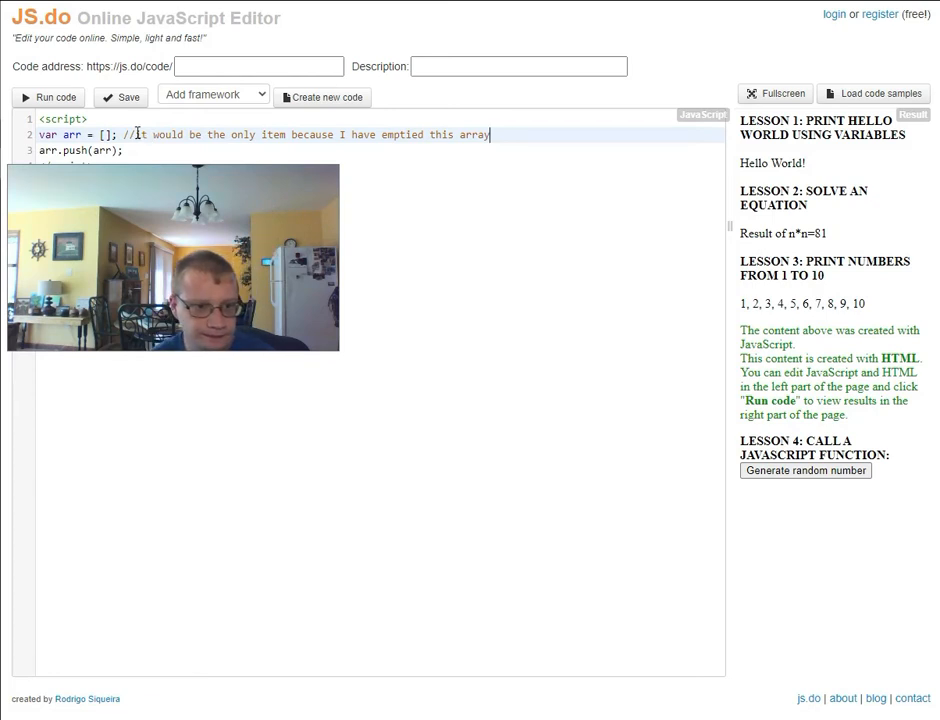
Swap the line 2 comment for a pasted push example.
{"action": "left_click_drag", "start_coordinate": [137, 133], "coordinate": [490, 134]}
{"action": "type", "text": "[1, 2, 3].push(\"something\") changes the array to [1, 2, 3, \"something\"]"}
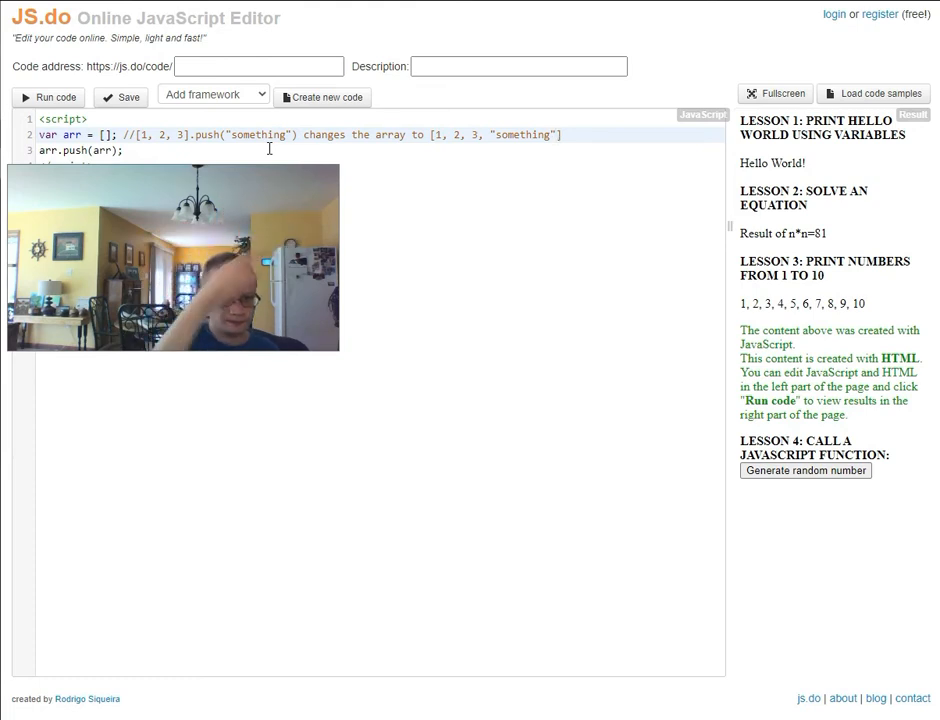
{"action": "left_click_drag", "start_coordinate": [295, 188], "coordinate": [398, 180]}
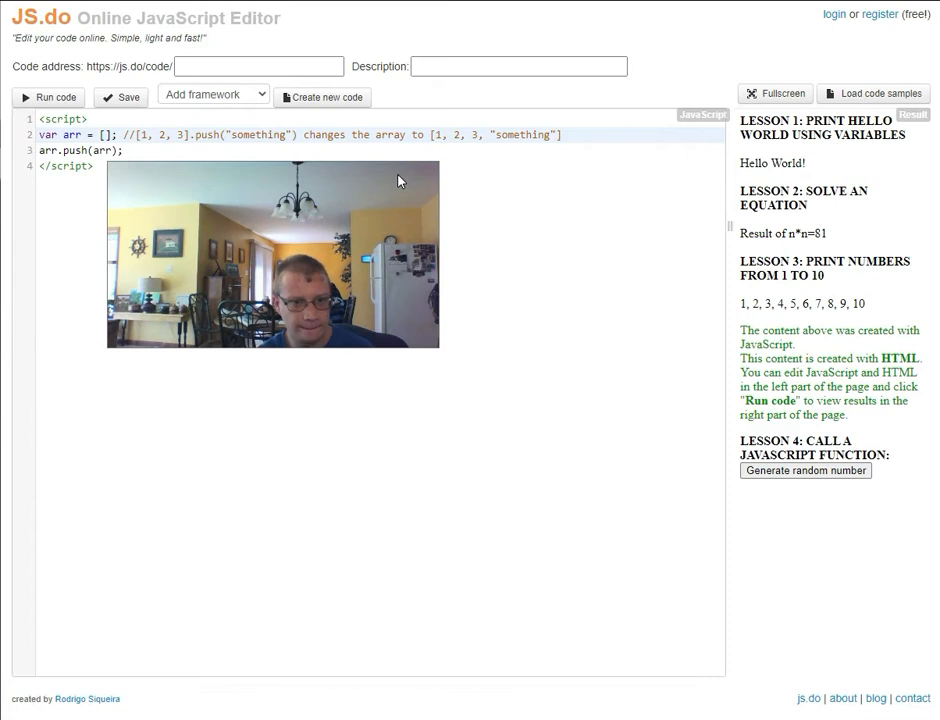
{"action": "left_click_drag", "start_coordinate": [400, 190], "coordinate": [172, 187]}
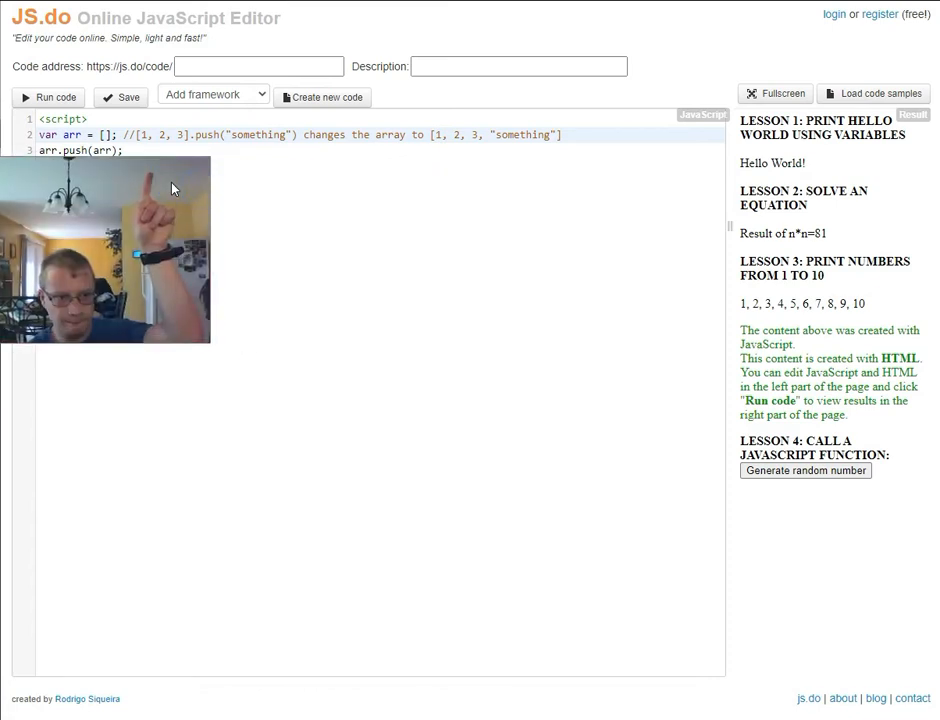
{"action": "left_click_drag", "start_coordinate": [172, 187], "coordinate": [415, 192]}
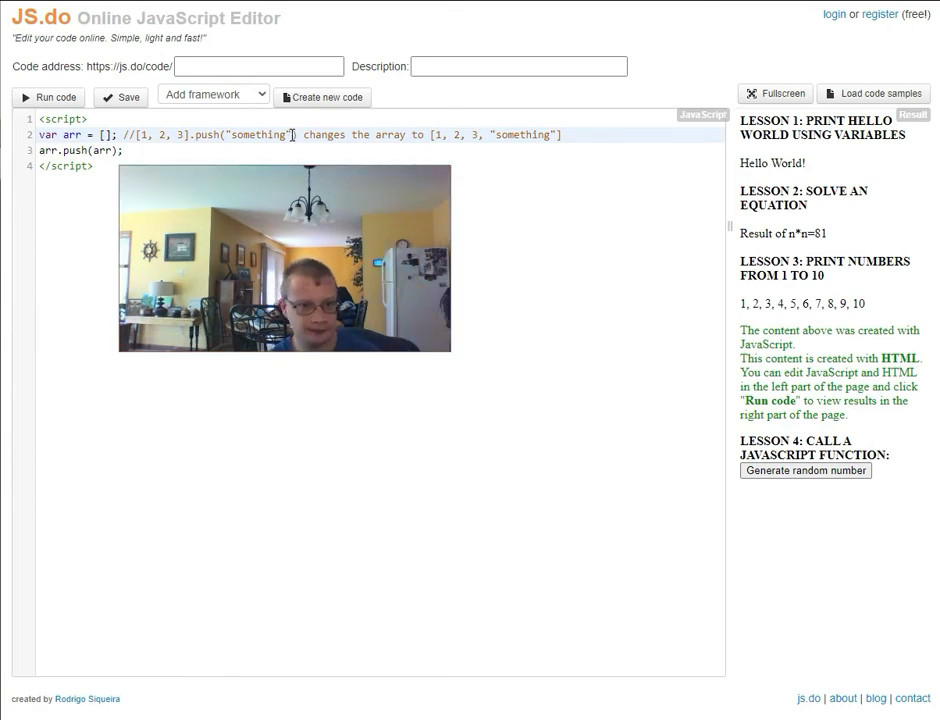
Tweak the pushed values in the example, then delete the comment after the arr declaration.
{"action": "left_click_drag", "start_coordinate": [289, 135], "coordinate": [231, 134]}
{"action": "type", "text": "4"}
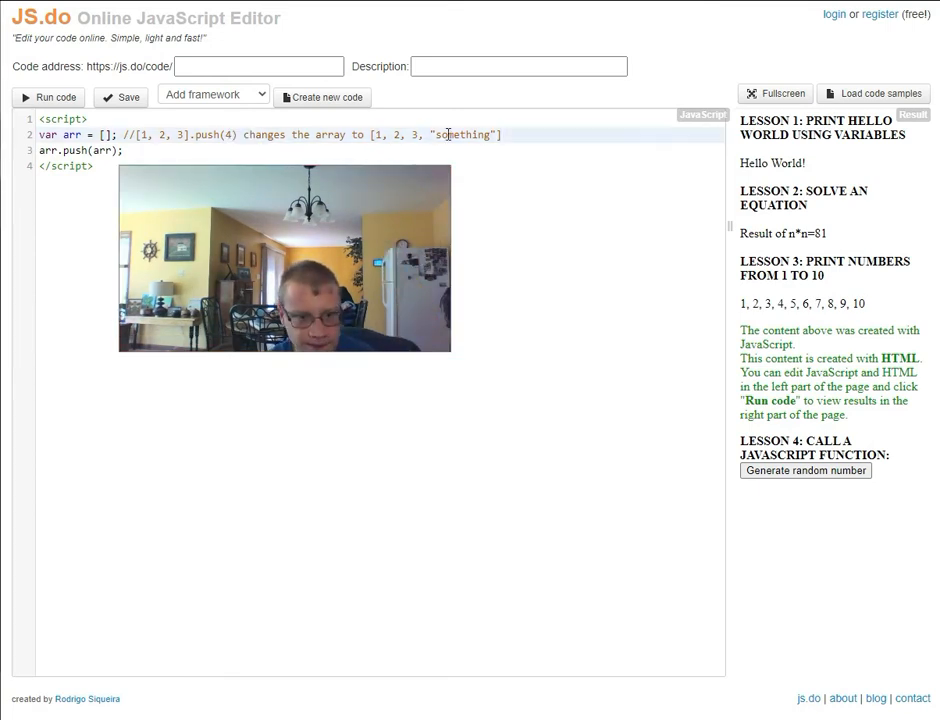
{"action": "left_click_drag", "start_coordinate": [432, 134], "coordinate": [493, 134]}
{"action": "type", "text": "4"}
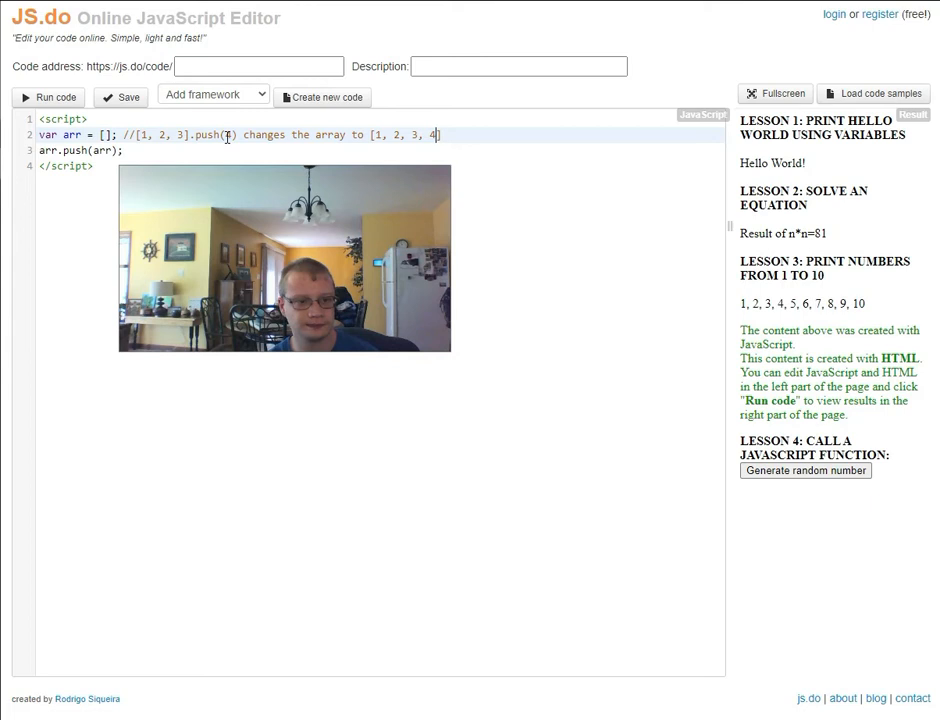
{"action": "left_click", "coordinate": [227, 136]}
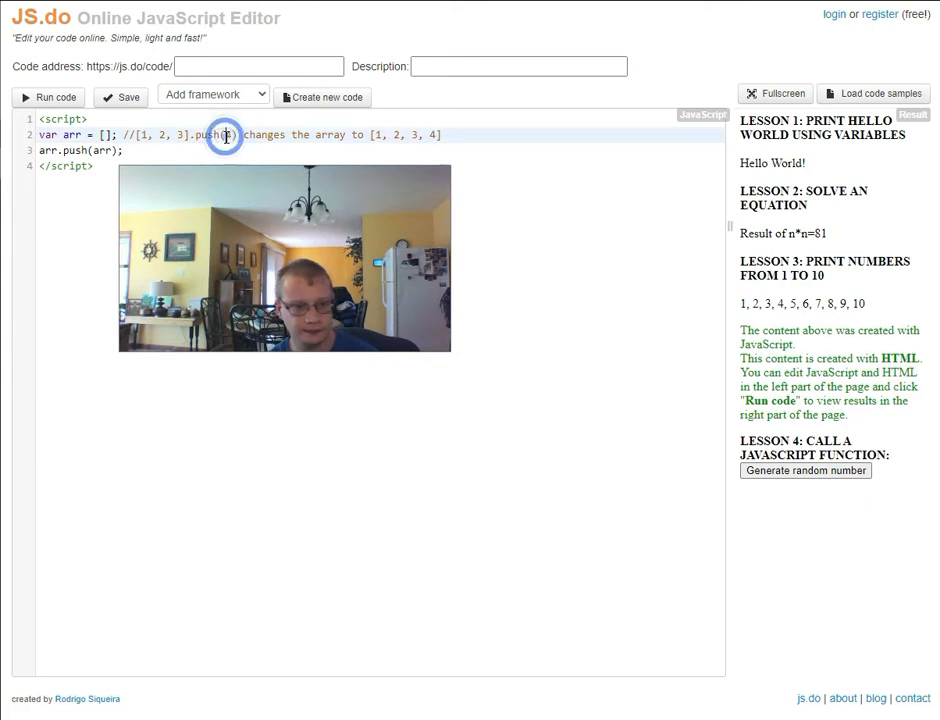
{"action": "type", "text": "7"}
{"action": "double_click", "coordinate": [433, 134]}
{"action": "type", "text": "7"}
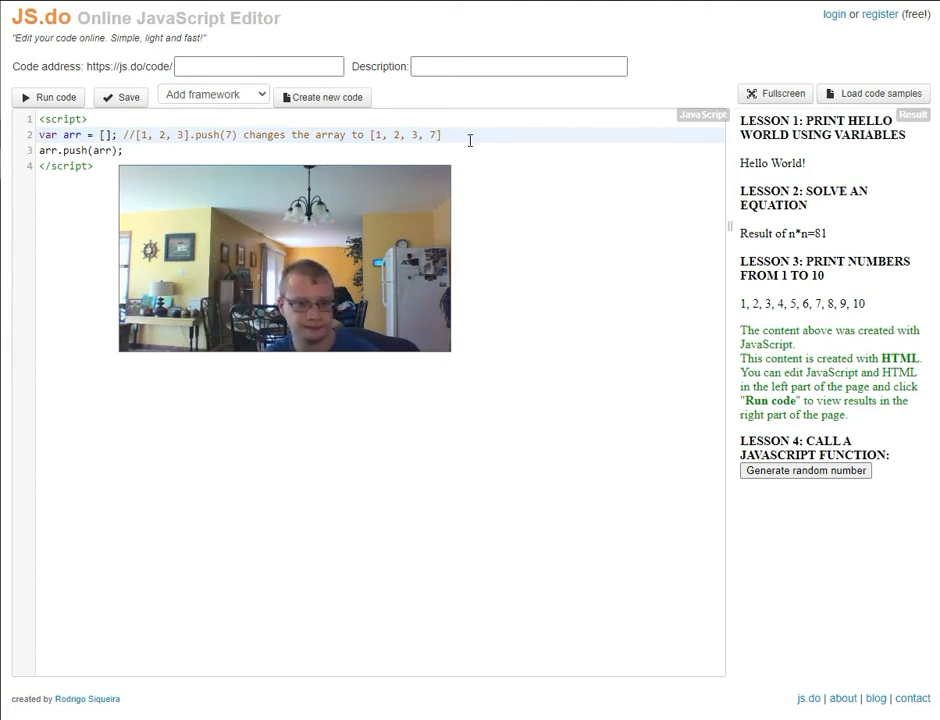
{"action": "left_click_drag", "start_coordinate": [440, 135], "coordinate": [122, 135]}
{"action": "key", "text": "BackSpace"}
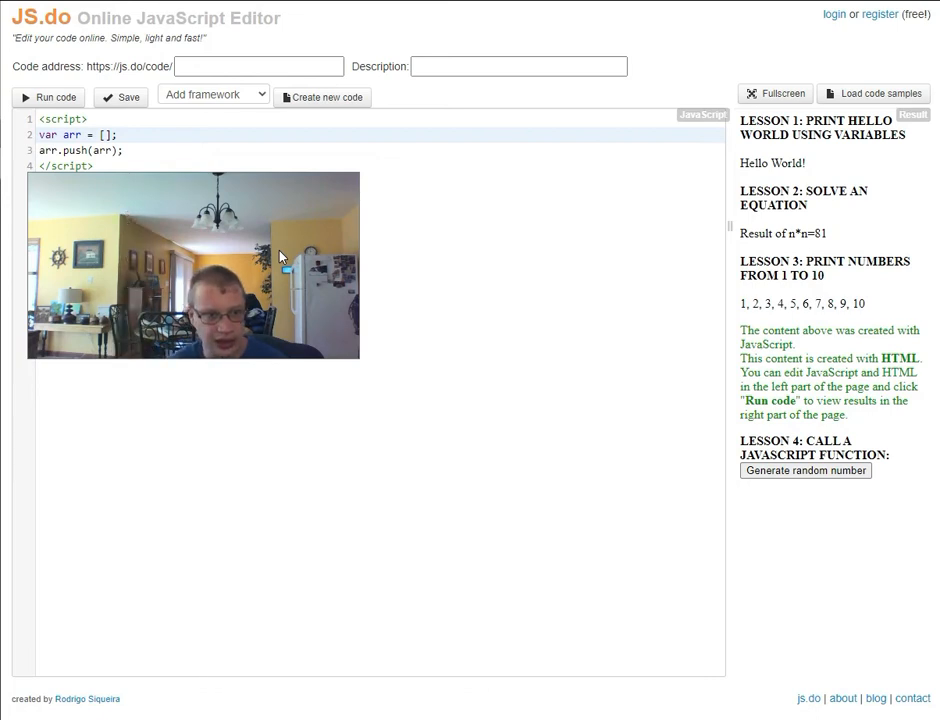
Add console.log(arr); on line 4 and run the script with the DevTools console cleared.
{"action": "left_click", "coordinate": [131, 150]}
{"action": "key", "text": "Return"}
{"action": "type", "text": "console.log(arr"}
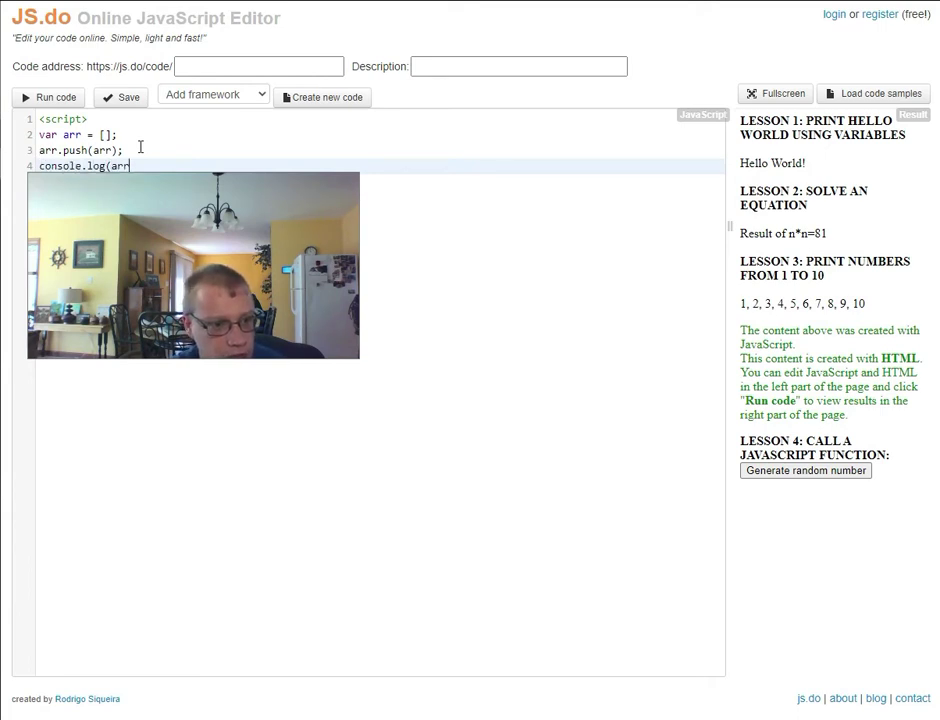
{"action": "type", "text": ");"}
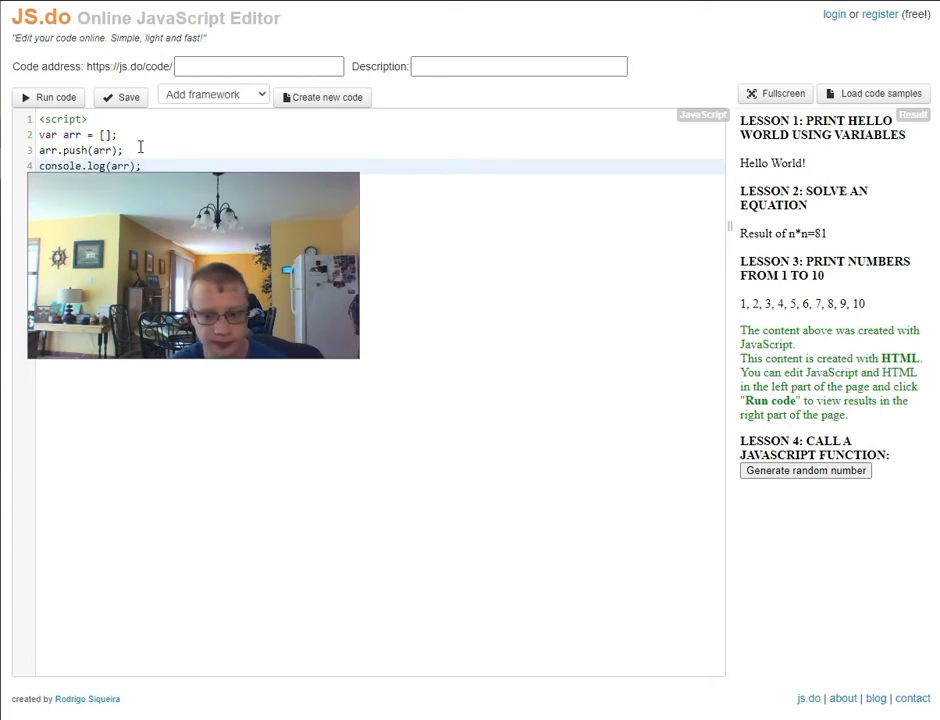
{"action": "key", "text": "F12"}
{"action": "left_click", "coordinate": [35, 516]}
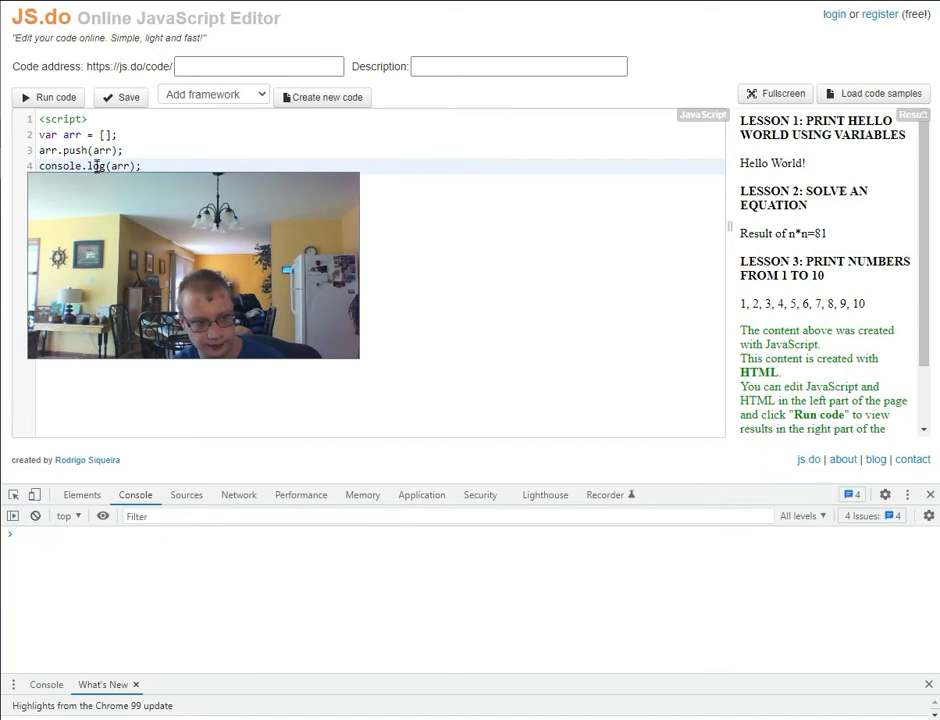
{"action": "left_click", "coordinate": [56, 97]}
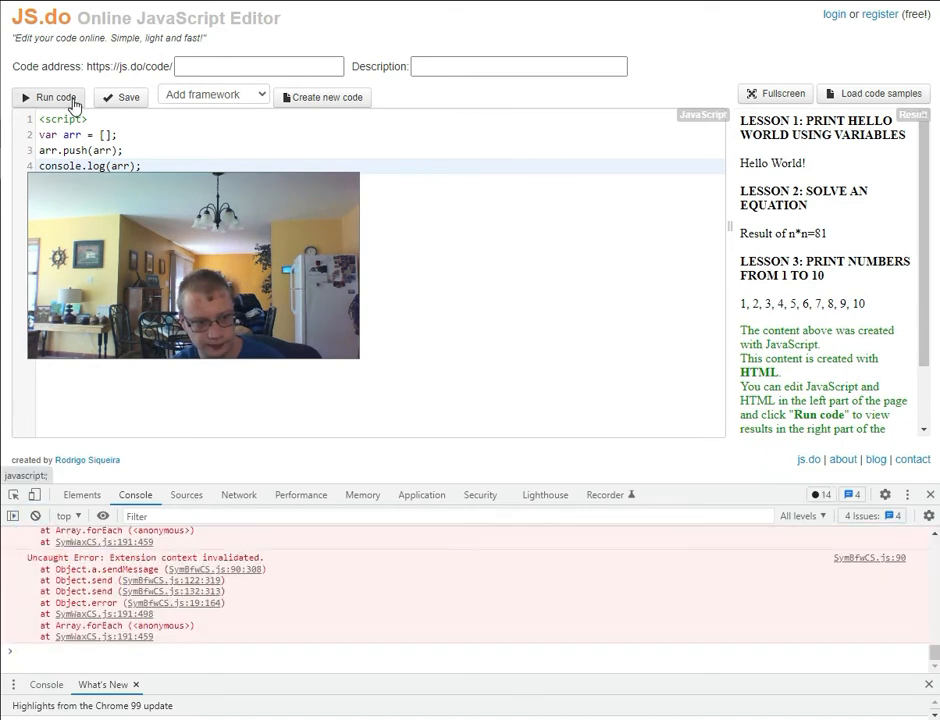
{"action": "left_click", "coordinate": [35, 516]}
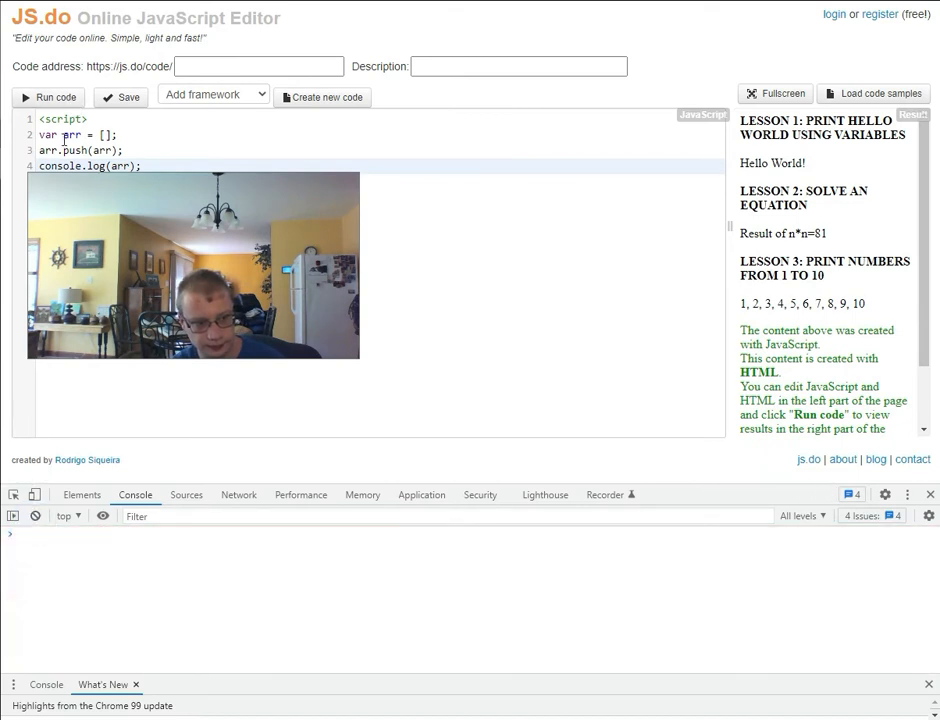
{"action": "left_click", "coordinate": [56, 97]}
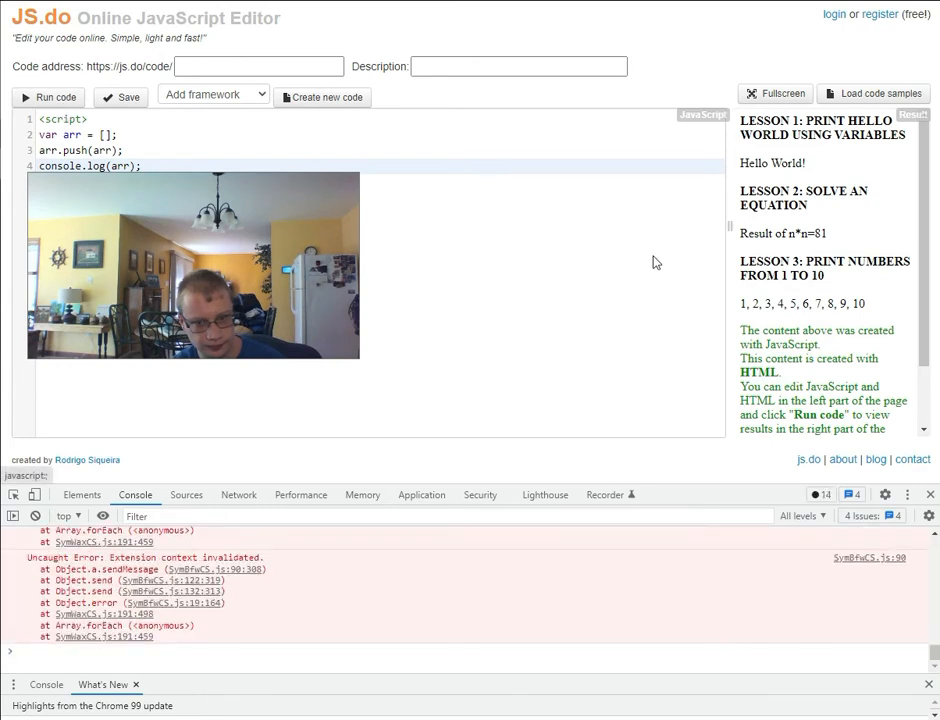
Inspect the result area, clear the console, and rerun the script to log the array.
{"action": "right_click", "coordinate": [795, 289]}
{"action": "left_click", "coordinate": [825, 561]}
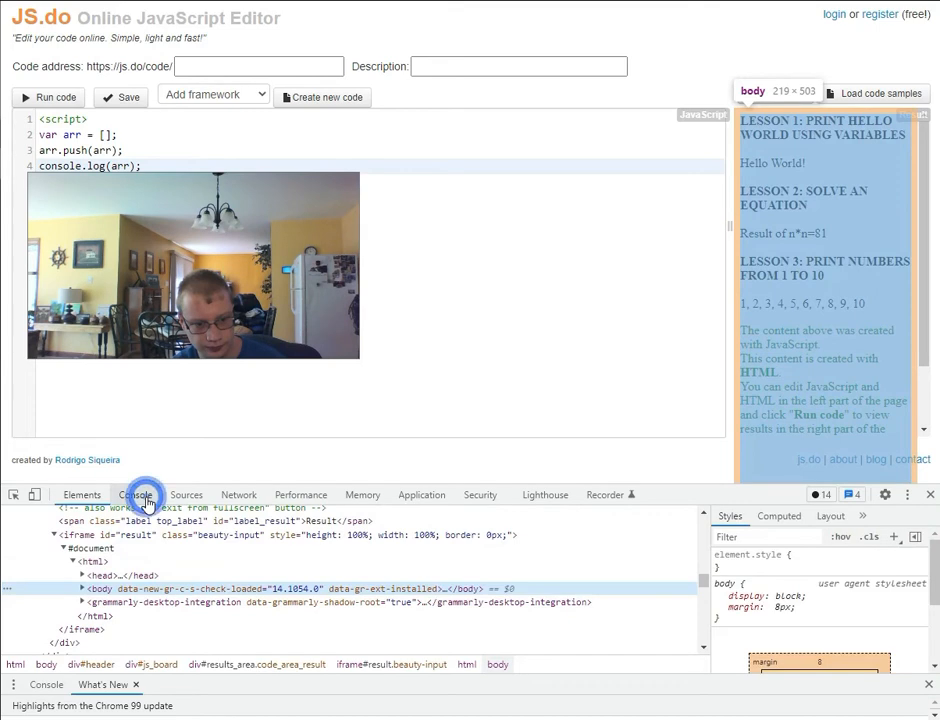
{"action": "left_click", "coordinate": [136, 494]}
{"action": "left_click", "coordinate": [35, 516]}
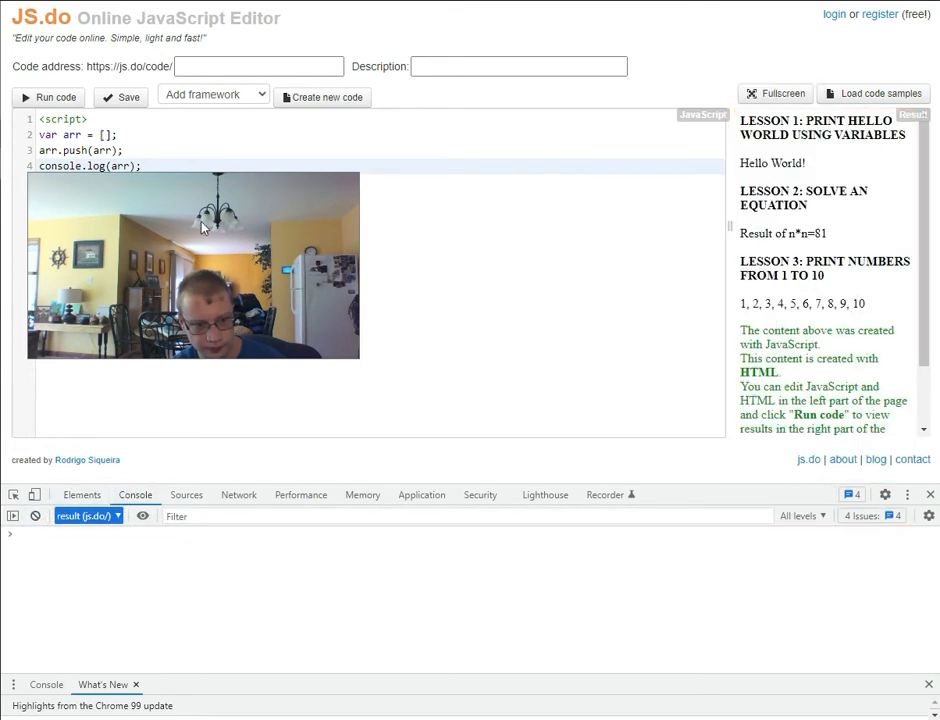
{"action": "left_click", "coordinate": [64, 99]}
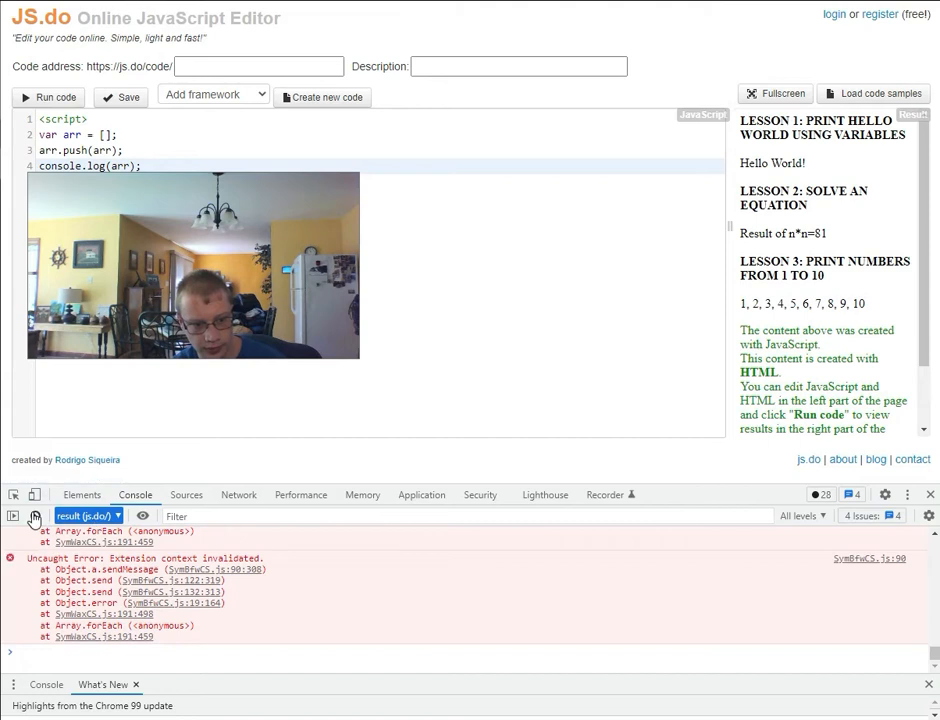
{"action": "left_click", "coordinate": [55, 97]}
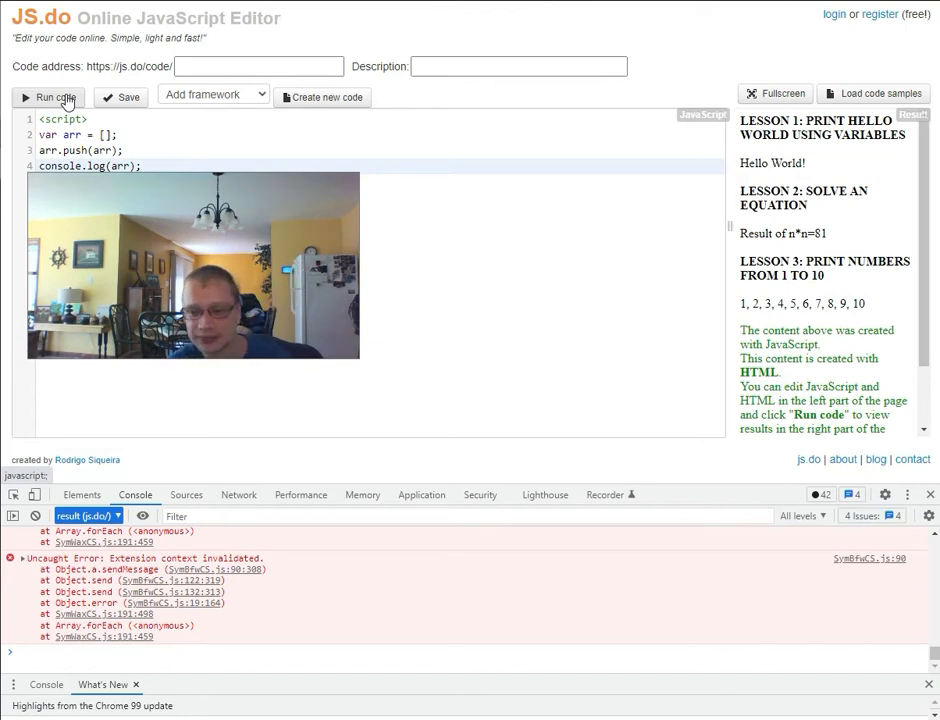
{"action": "left_click", "coordinate": [56, 97]}
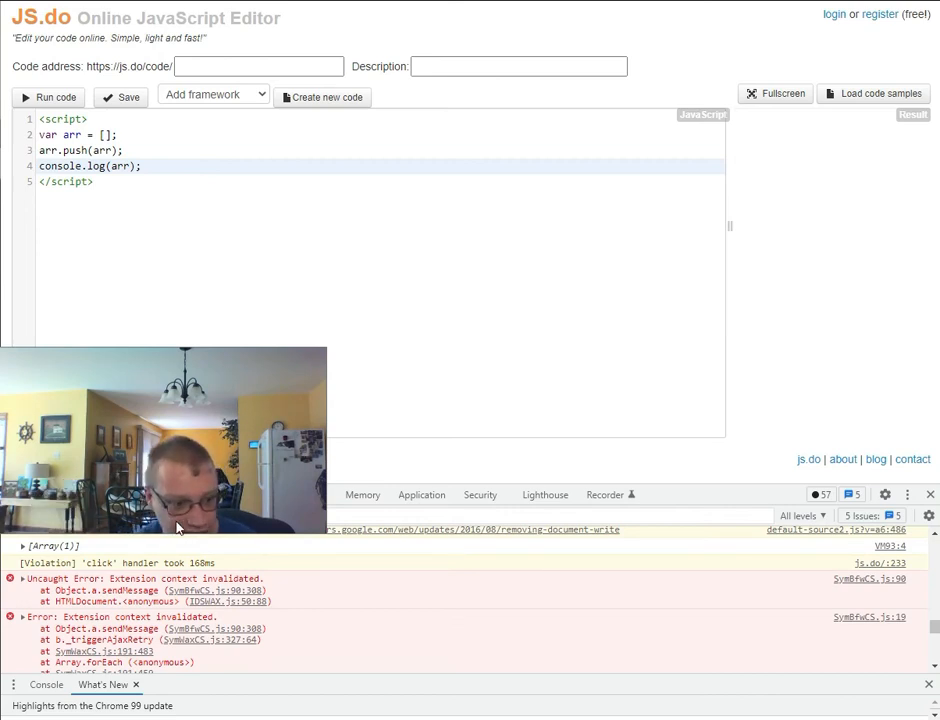
Expand the logged [Array(1)] and its nested 0 entry showing the array contains itself.
{"action": "left_click", "coordinate": [24, 546]}
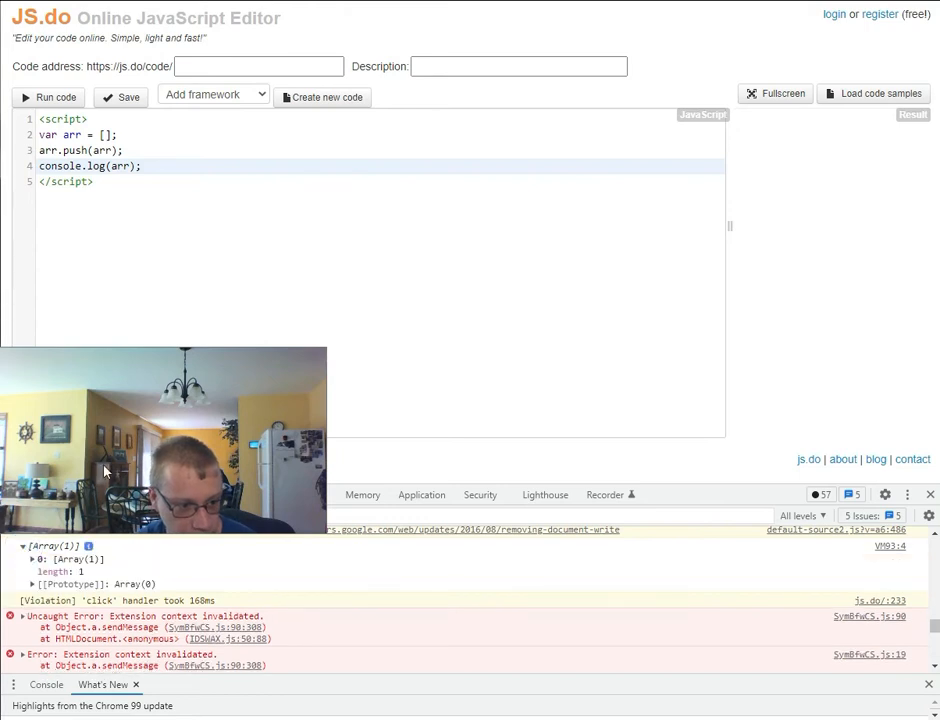
{"action": "left_click_drag", "start_coordinate": [69, 357], "coordinate": [97, 492]}
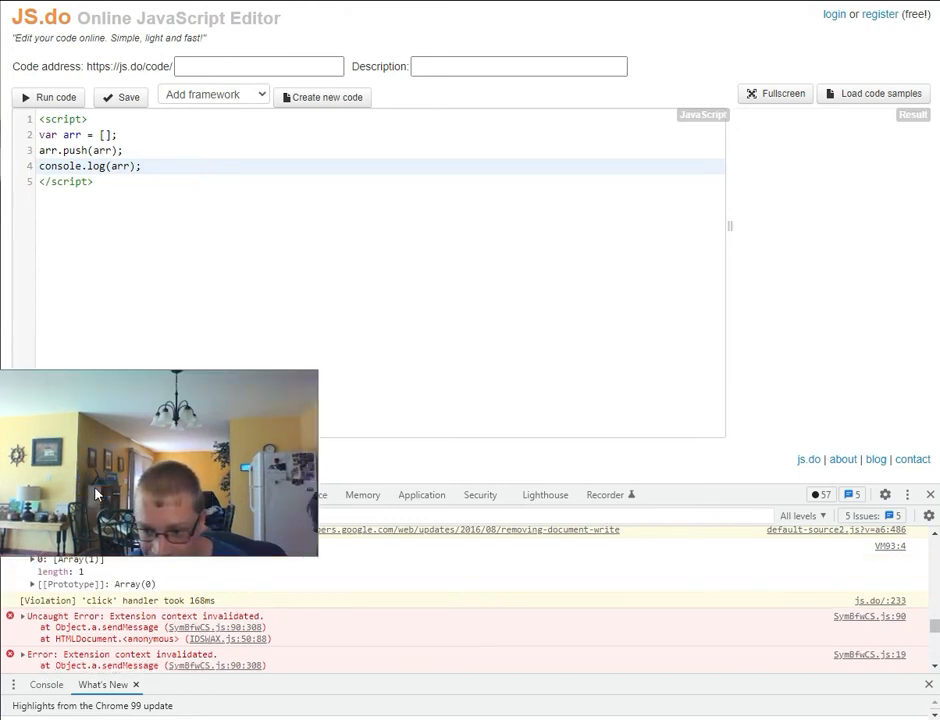
{"action": "left_click_drag", "start_coordinate": [97, 492], "coordinate": [103, 480]}
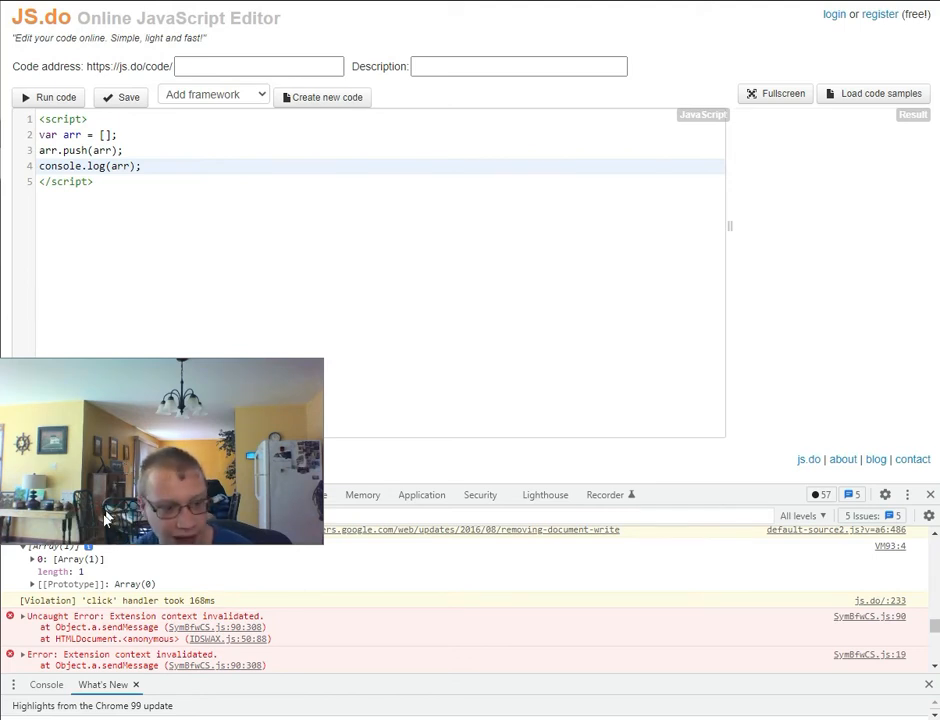
{"action": "left_click", "coordinate": [35, 560]}
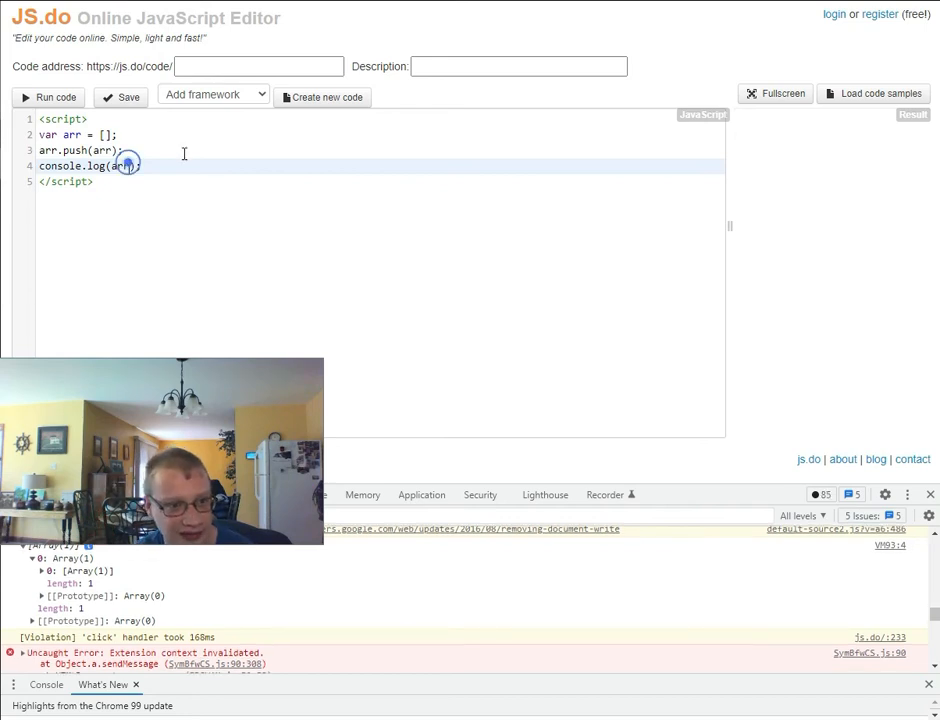
{"action": "left_click", "coordinate": [125, 165]}
{"action": "type", "text": "[0]"}
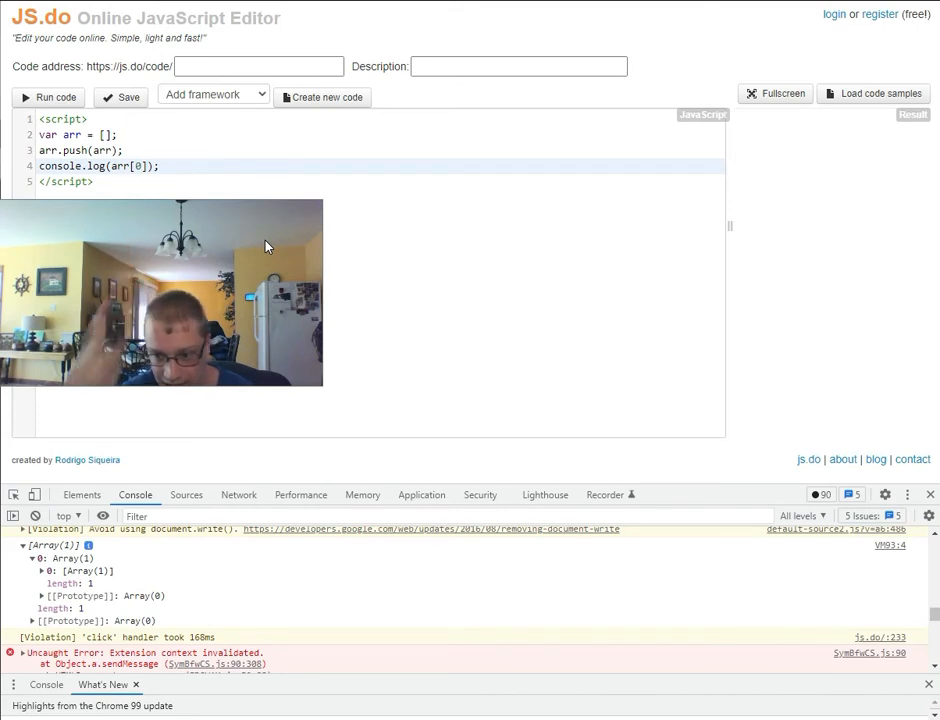
Extend the log line to console.log(arr[0][0][0][0][0]);.
{"action": "left_click", "coordinate": [149, 166]}
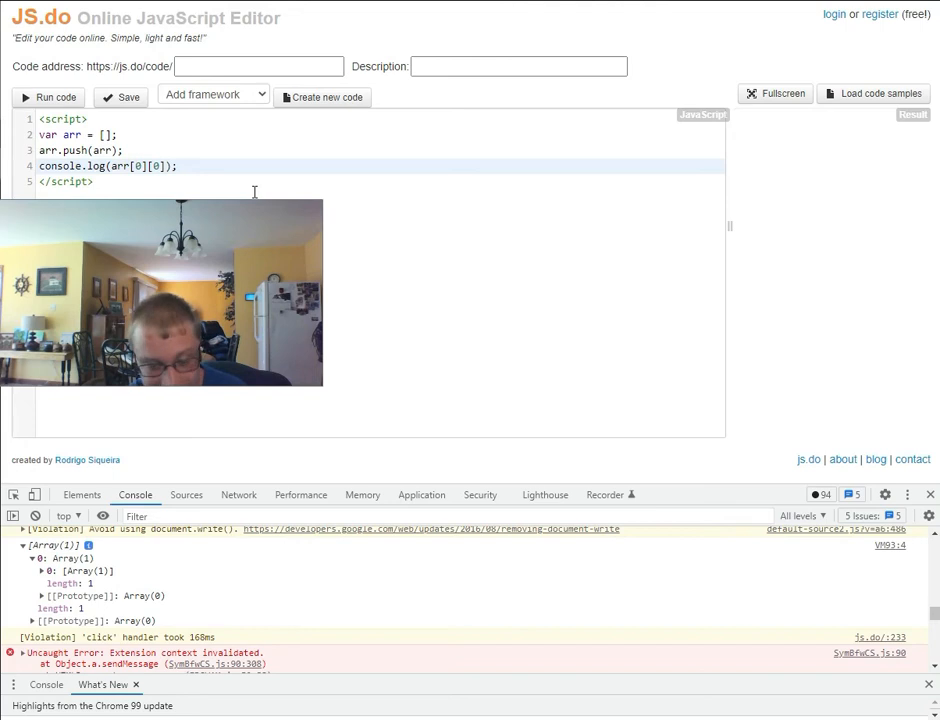
{"action": "type", "text": "[0][0]"}
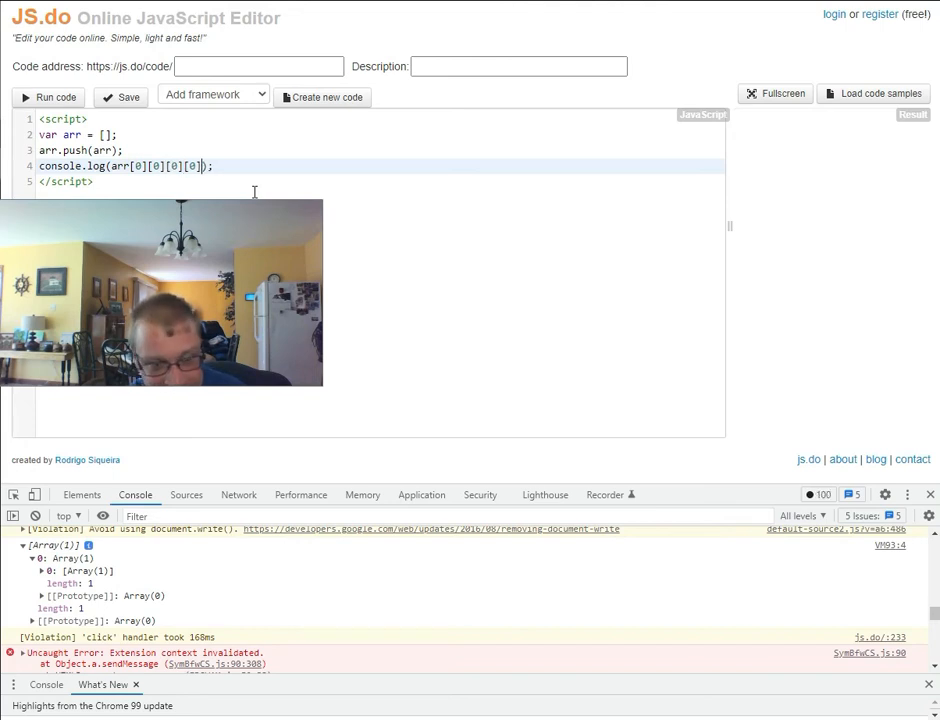
{"action": "type", "text": "[0]"}
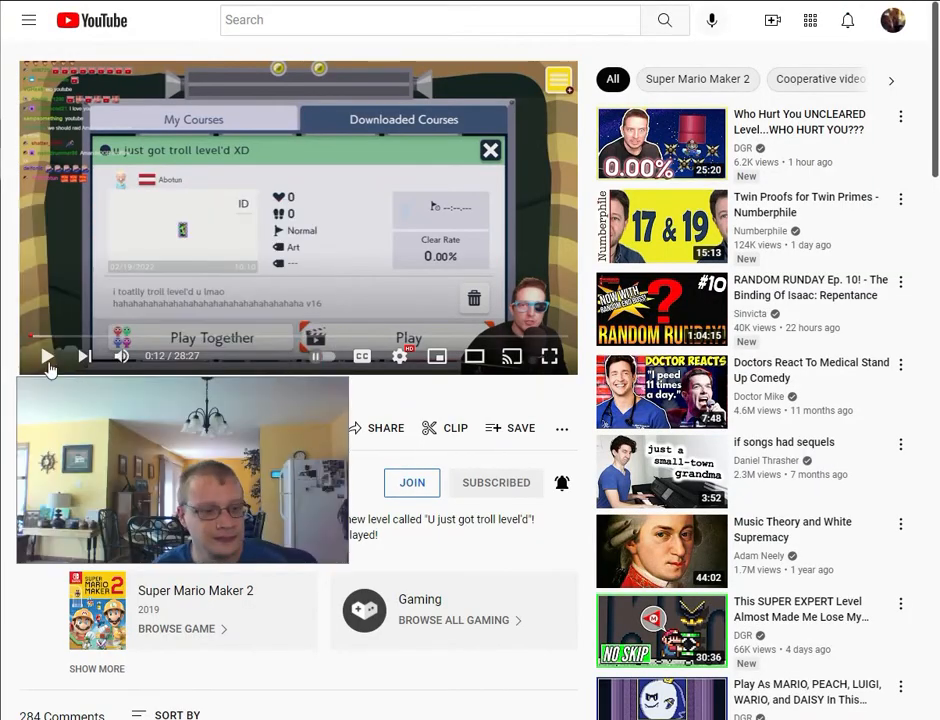
Play the Super Mario Maker 2 video until about 0:22 and pause it.
{"action": "left_click", "coordinate": [48, 357]}
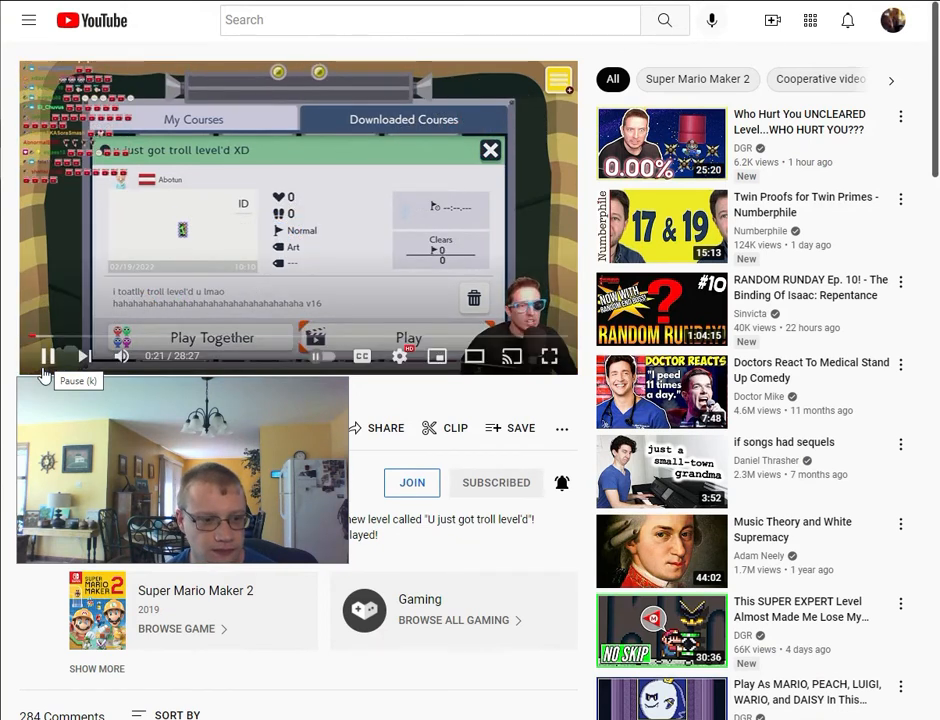
{"action": "left_click", "coordinate": [46, 357]}
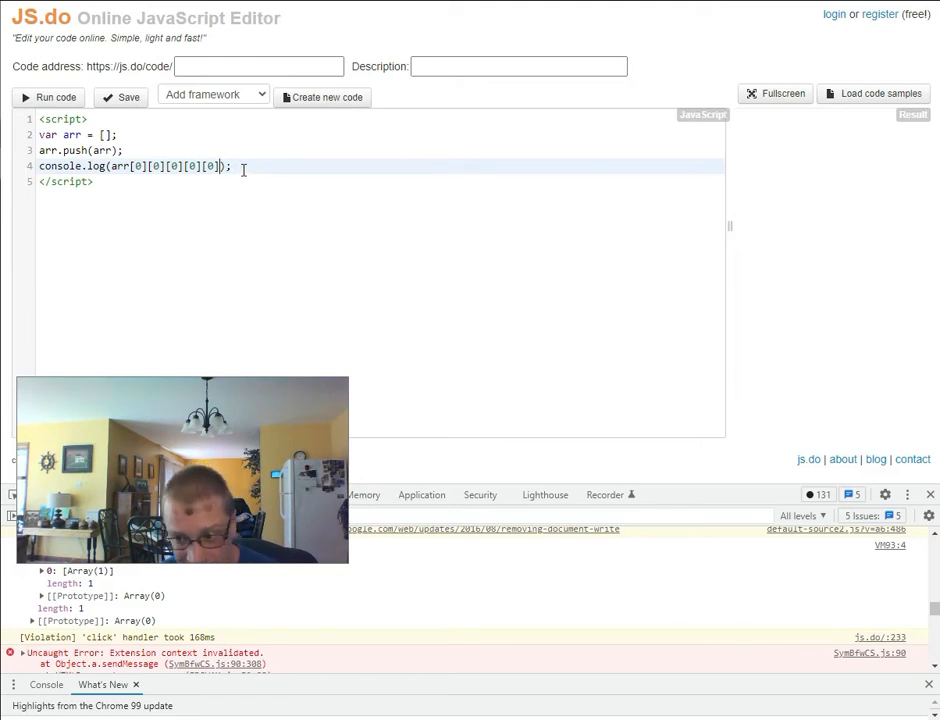
Replace the array code with var obj = {}; obj.whatever = obj; console.log(obj); and clear the console.
{"action": "left_click_drag", "start_coordinate": [242, 168], "coordinate": [24, 143]}
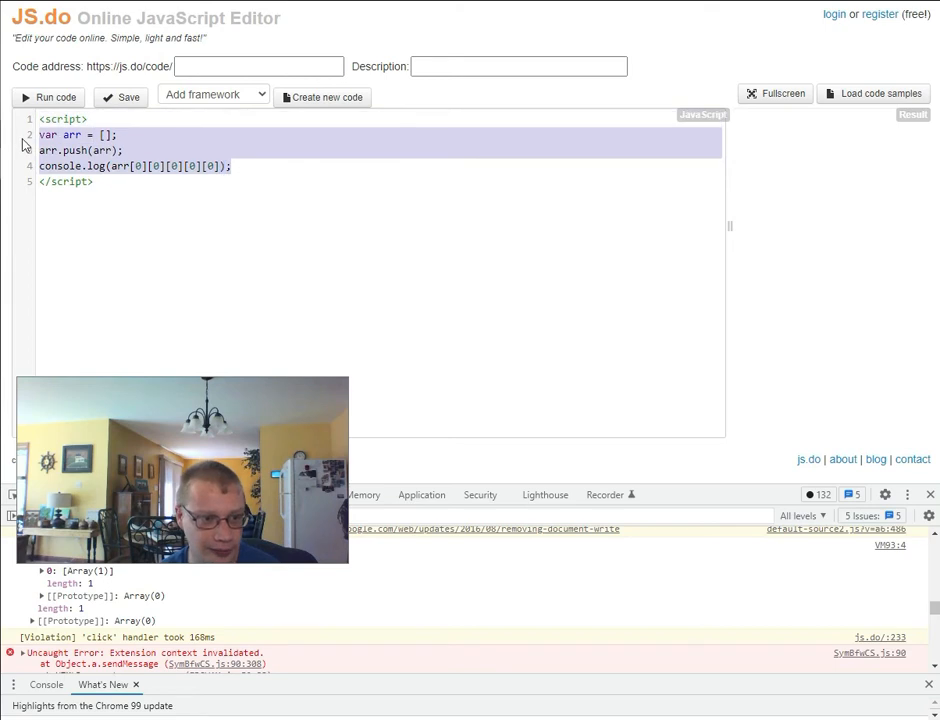
{"action": "type", "text": "v"}
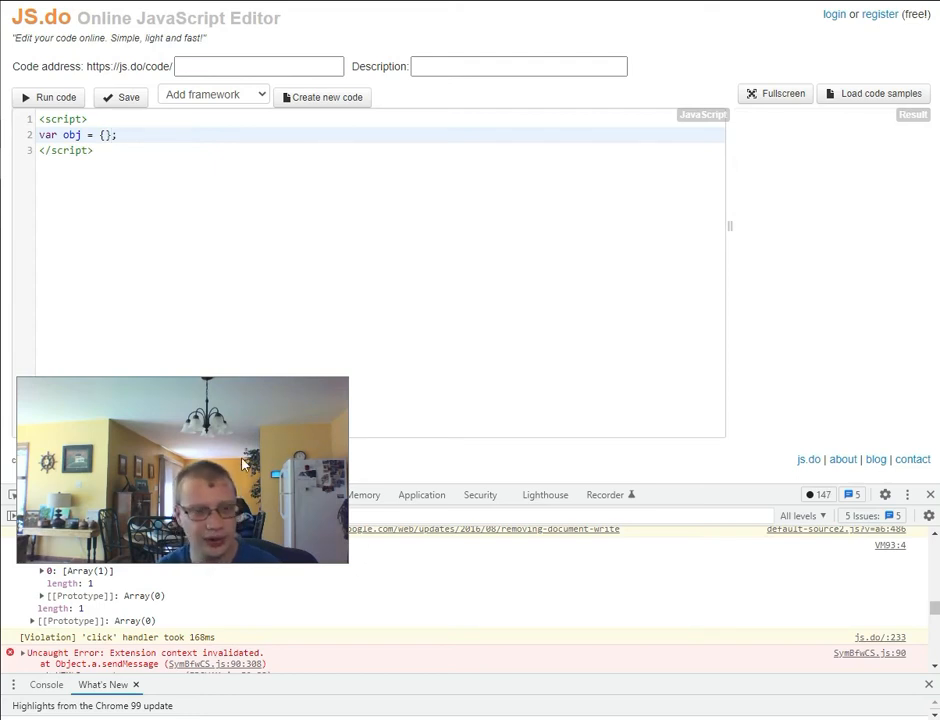
{"action": "left_click_drag", "start_coordinate": [243, 463], "coordinate": [213, 233]}
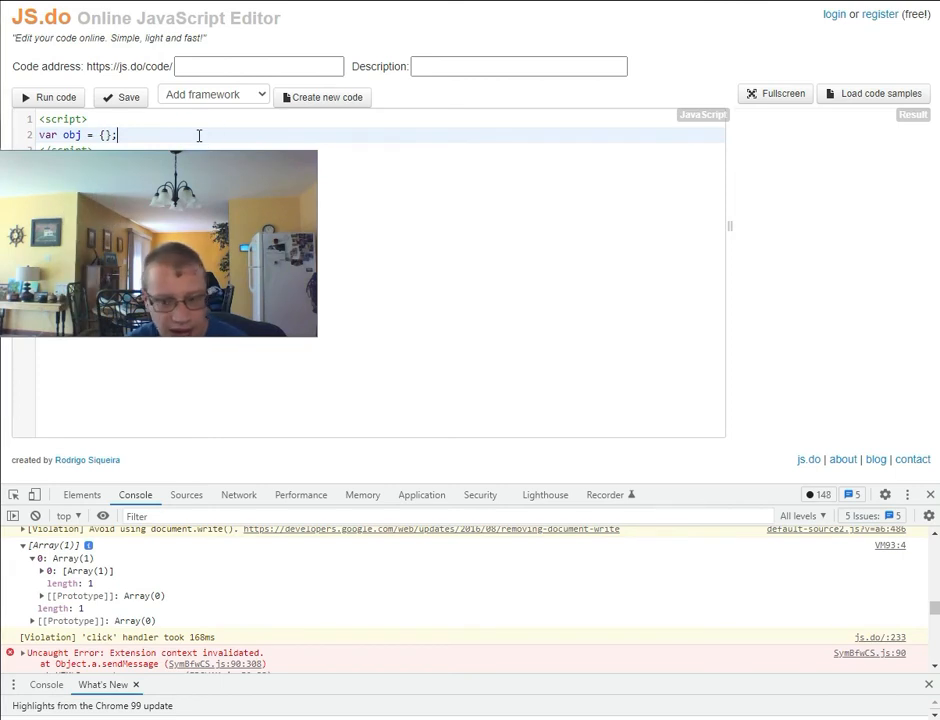
{"action": "key", "text": "Return"}
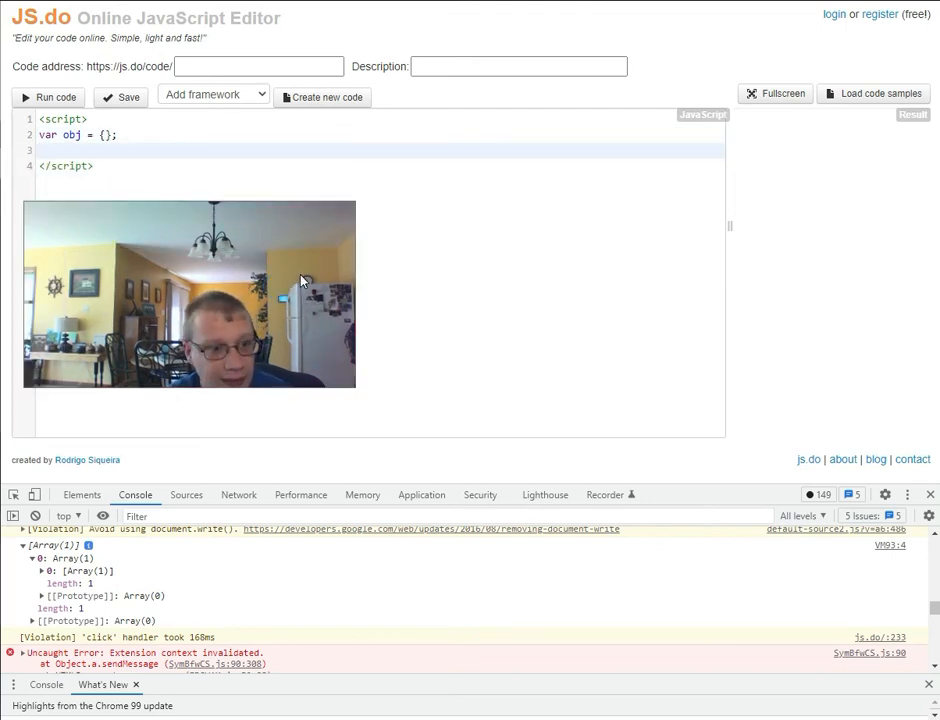
{"action": "left_click", "coordinate": [268, 158]}
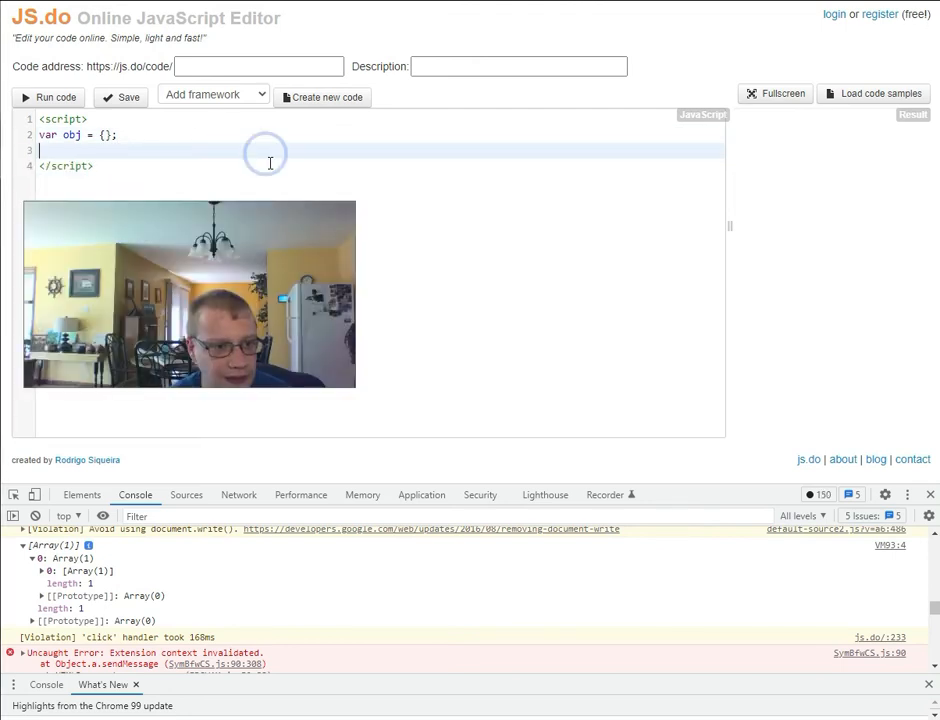
{"action": "type", "text": "obj."}
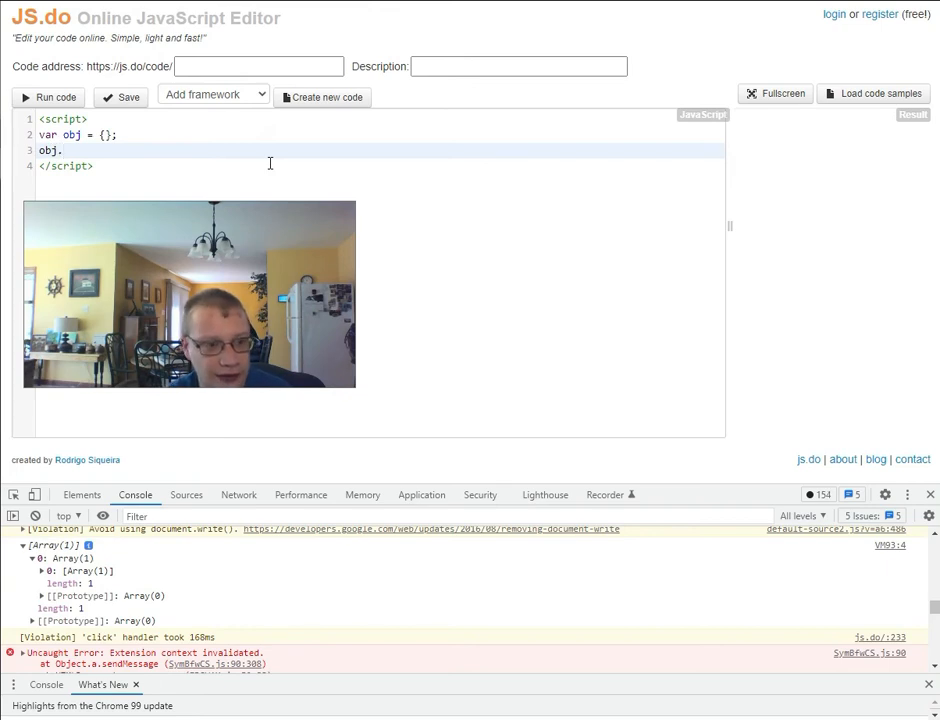
{"action": "type", "text": "whatever = obj;"}
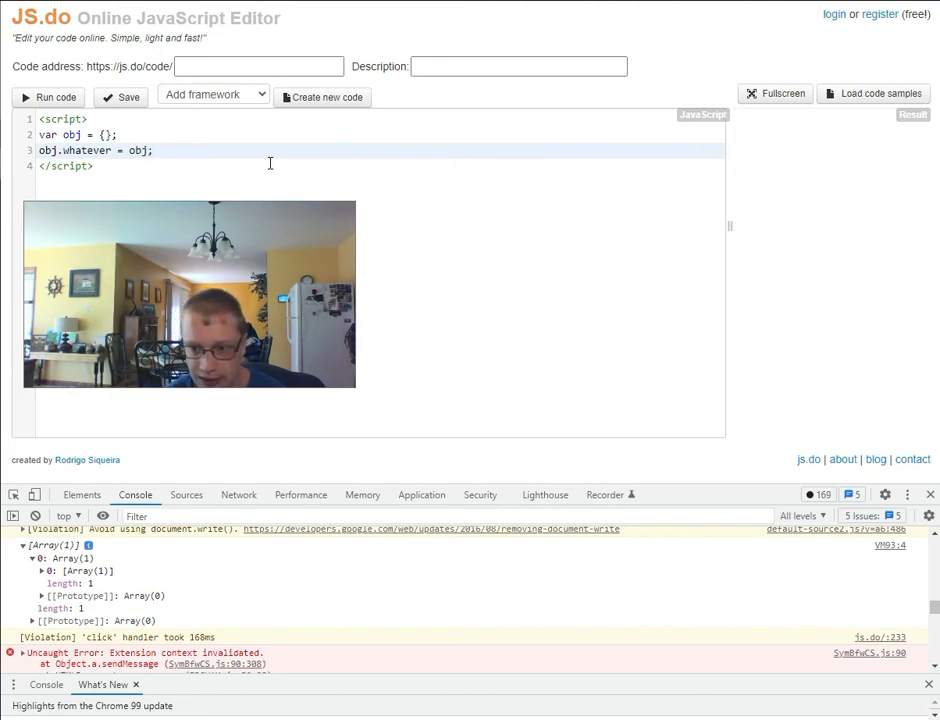
{"action": "key", "text": "Return"}
{"action": "type", "text": "console.log(obj);"}
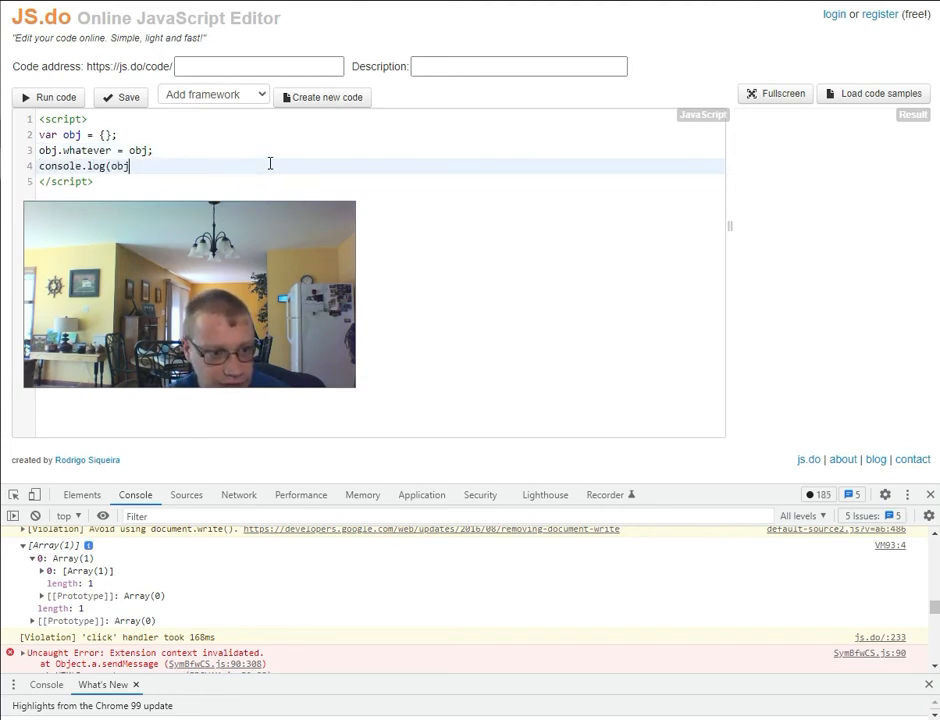
{"action": "left_click", "coordinate": [35, 515]}
Run the object script and expand the logged {whatever: {…}} and its nested whatever property.
{"action": "left_click", "coordinate": [58, 97]}
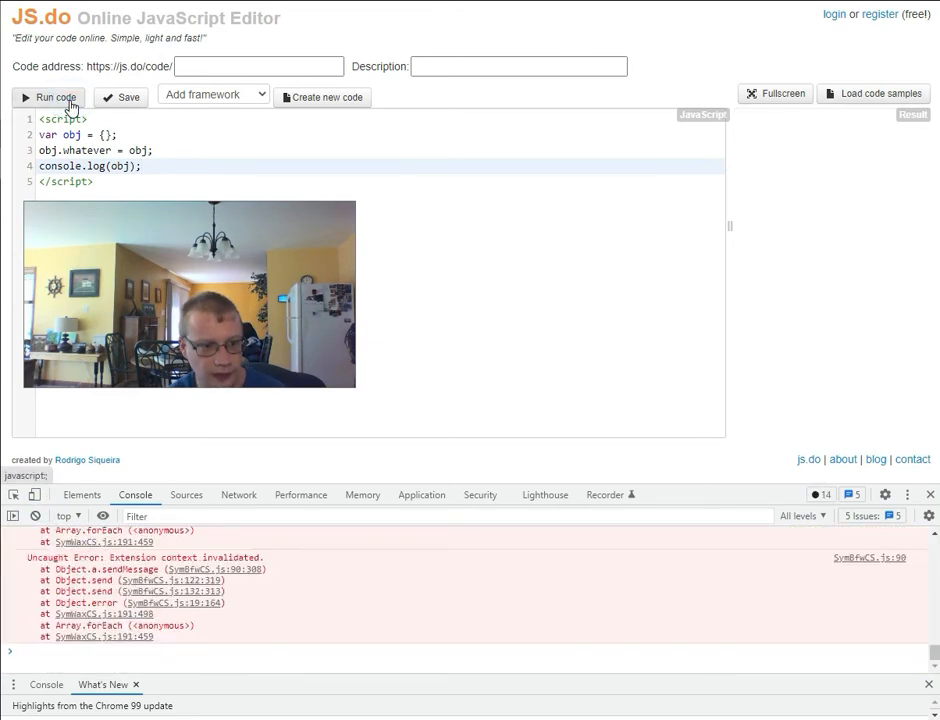
{"action": "scroll", "coordinate": [105, 615], "scroll_direction": "up", "scroll_amount": 3}
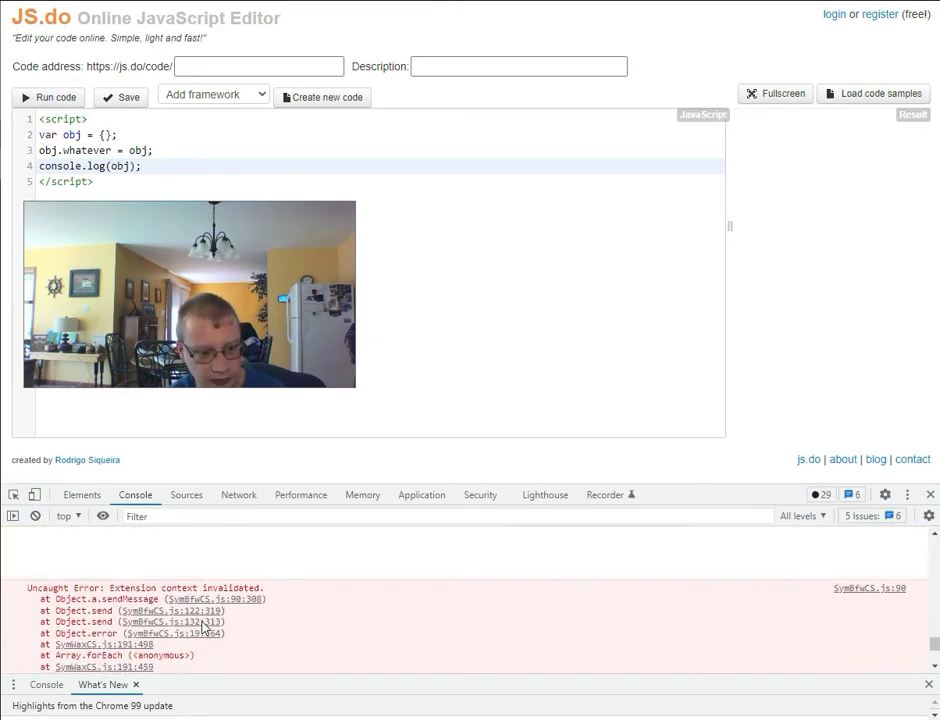
{"action": "scroll", "coordinate": [200, 620], "scroll_direction": "up", "scroll_amount": 2}
{"action": "scroll", "coordinate": [200, 610], "scroll_direction": "down", "scroll_amount": 2}
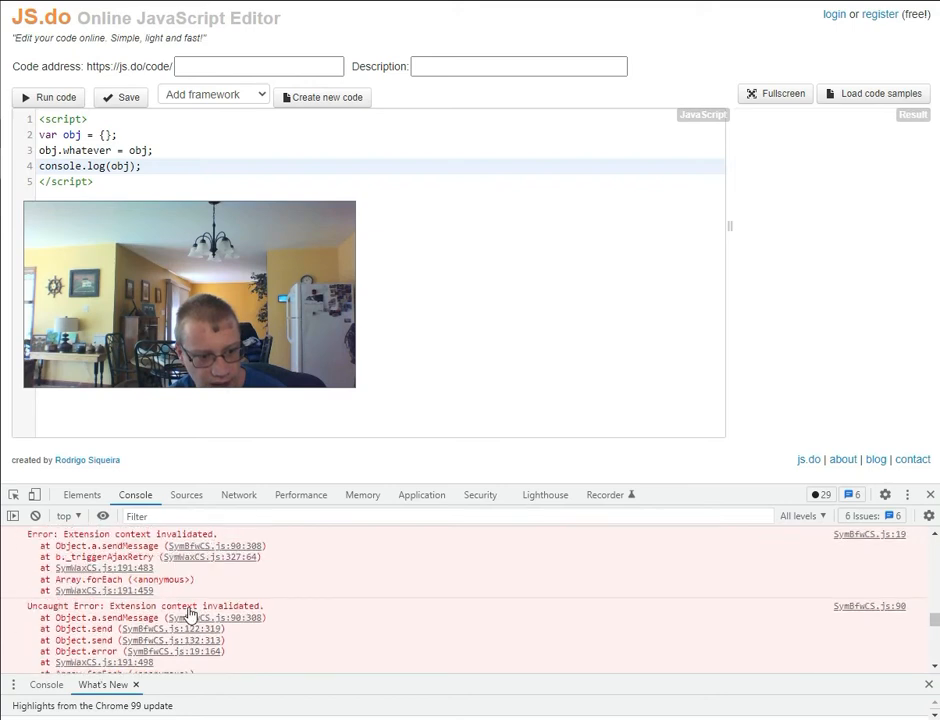
{"action": "scroll", "coordinate": [190, 600], "scroll_direction": "down", "scroll_amount": 3}
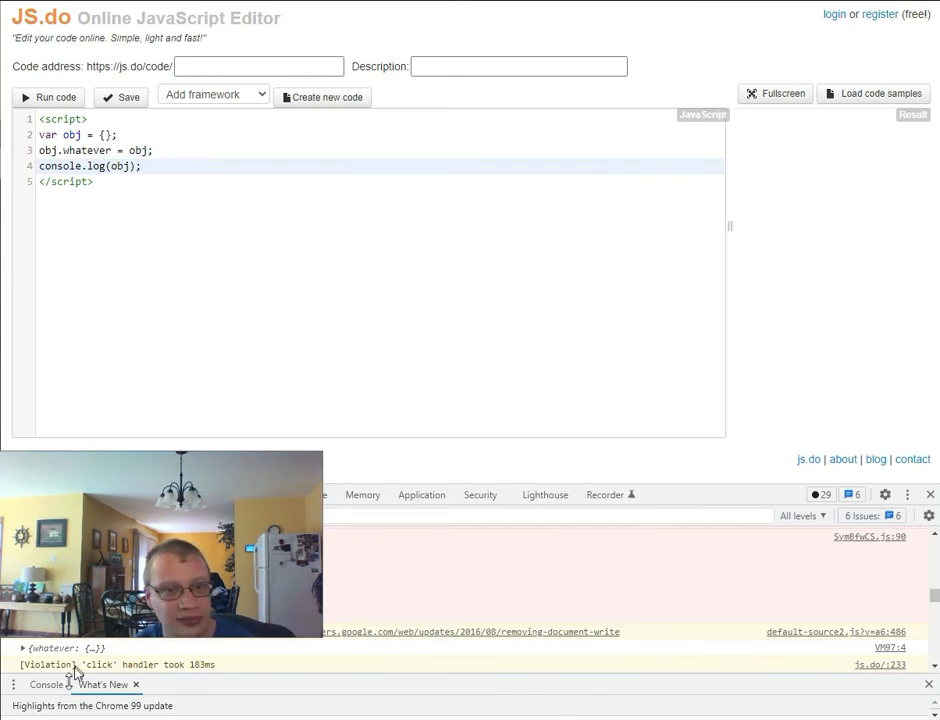
{"action": "left_click", "coordinate": [20, 650]}
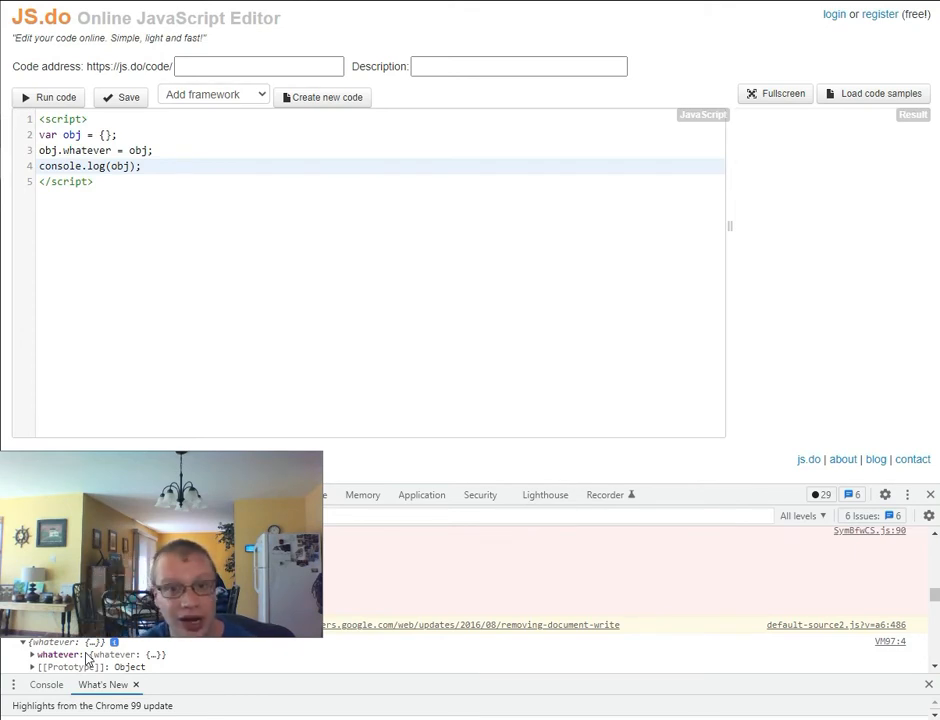
{"action": "left_click", "coordinate": [33, 655]}
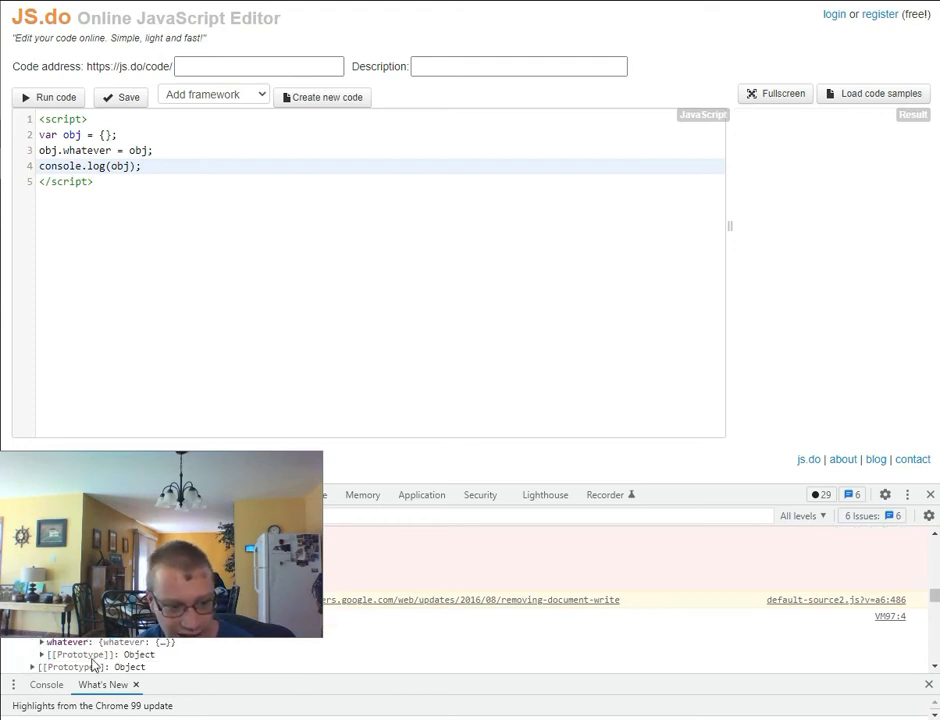
{"action": "scroll", "coordinate": [93, 665], "scroll_direction": "up", "scroll_amount": 1}
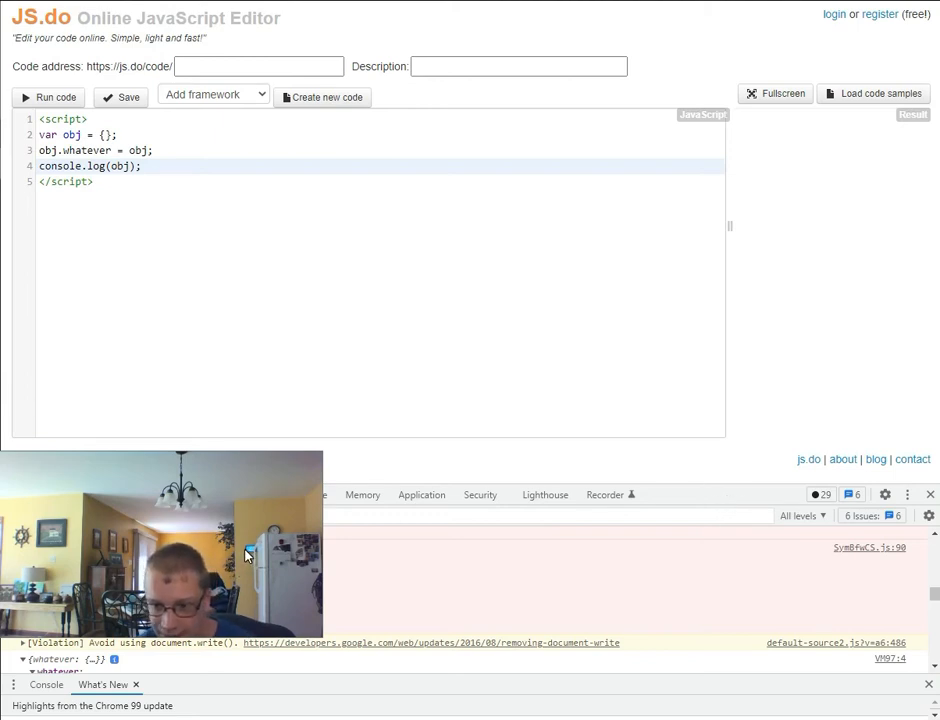
Extend console.log(obj) so it logs obj.whatever.whatever.whatever.whatever.whatever through the self-reference.
{"action": "left_click_drag", "start_coordinate": [247, 554], "coordinate": [120, 178]}
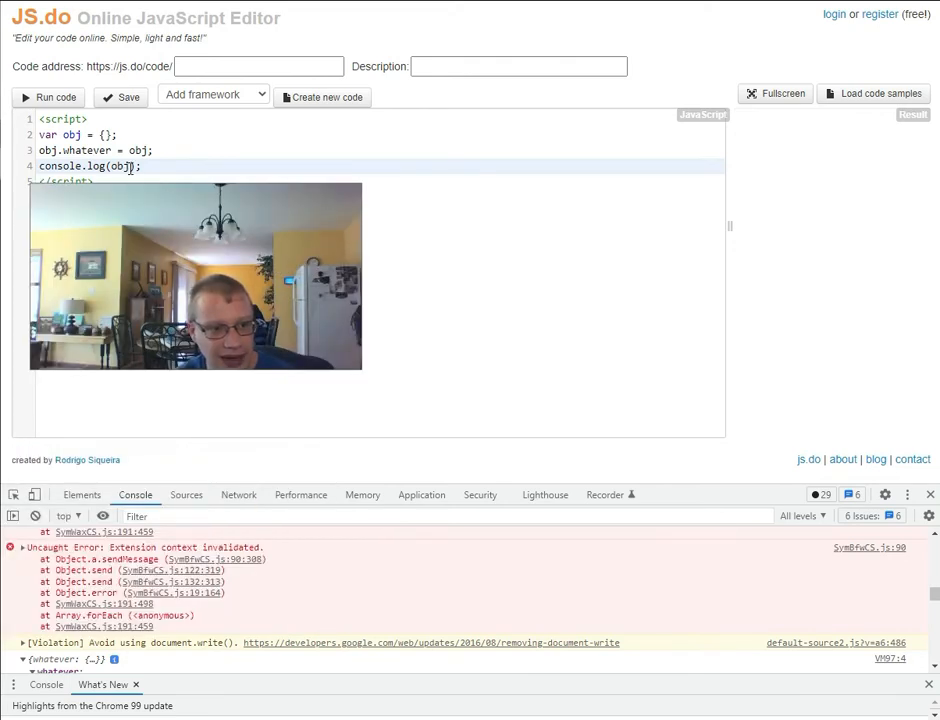
{"action": "left_click", "coordinate": [126, 166]}
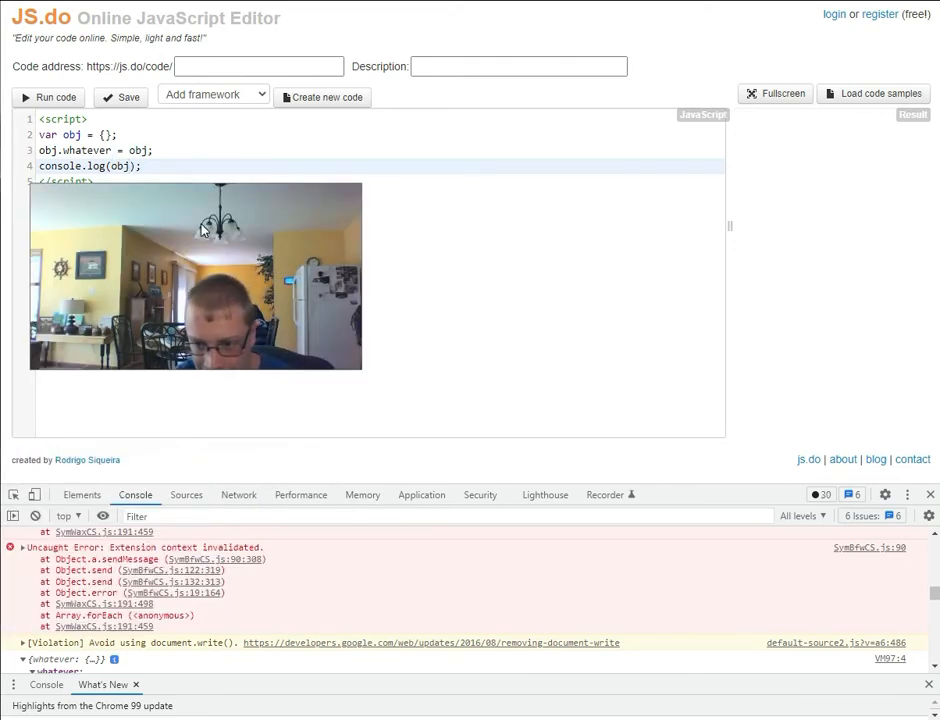
{"action": "type", "text": "."}
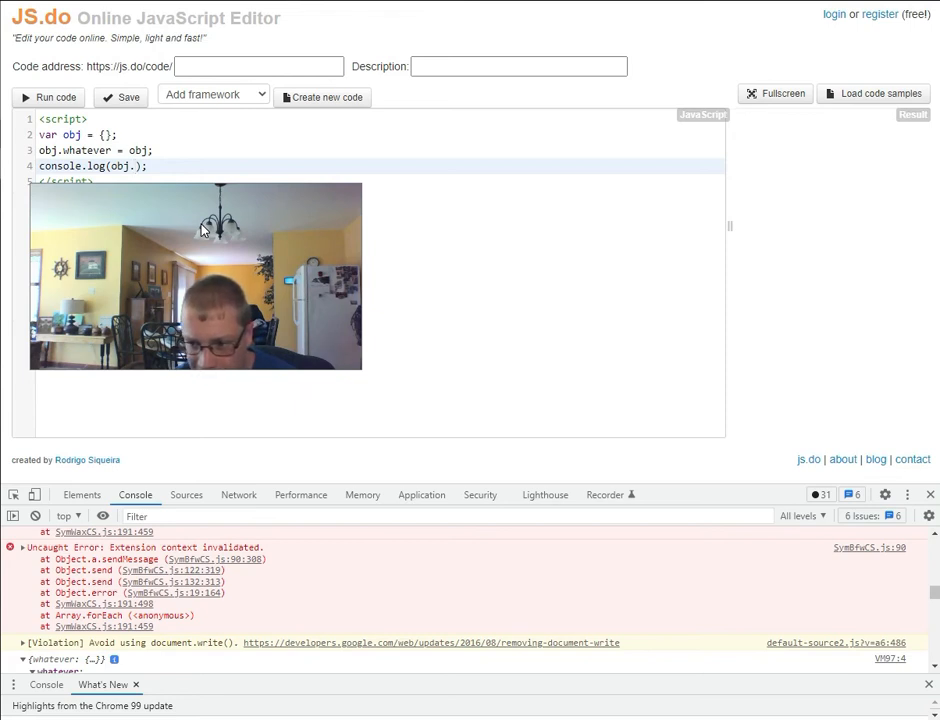
{"action": "type", "text": "whatev"}
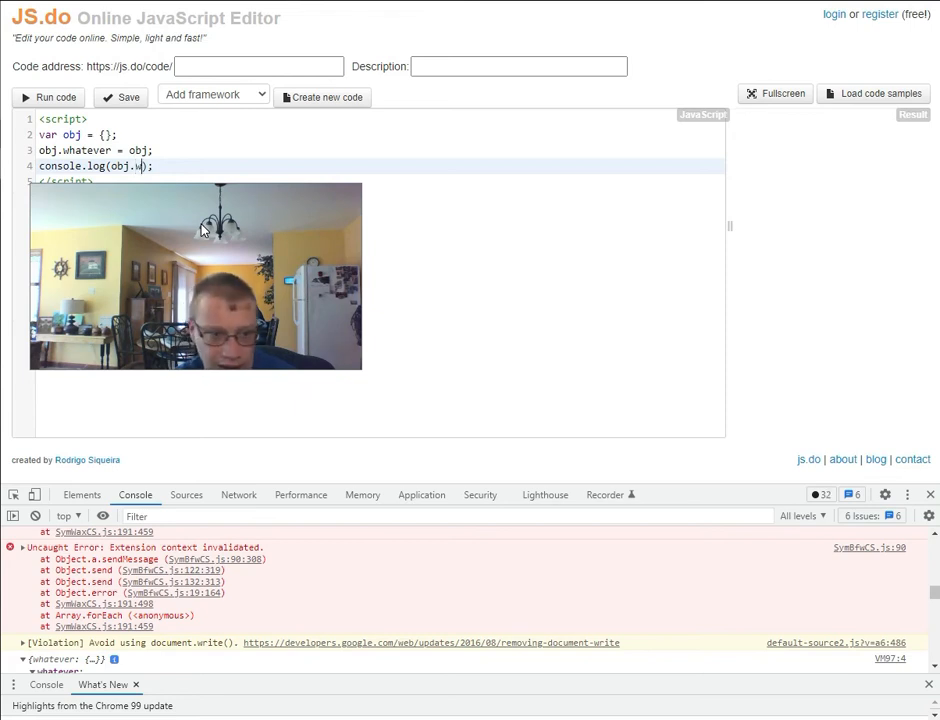
{"action": "type", "text": "er"}
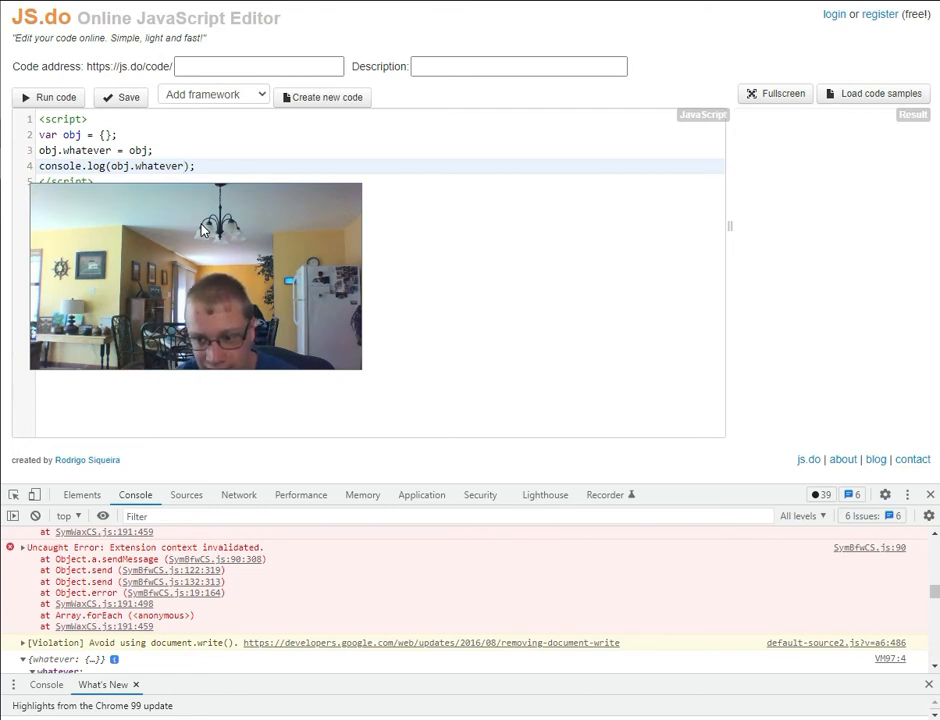
{"action": "type", "text": ".wha"}
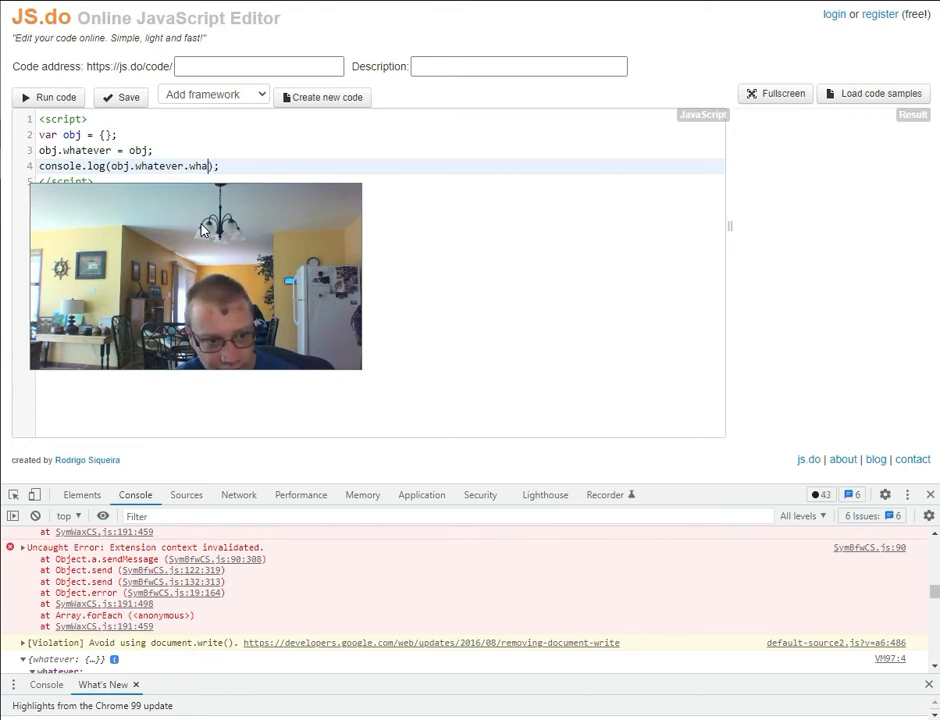
{"action": "type", "text": "tever"}
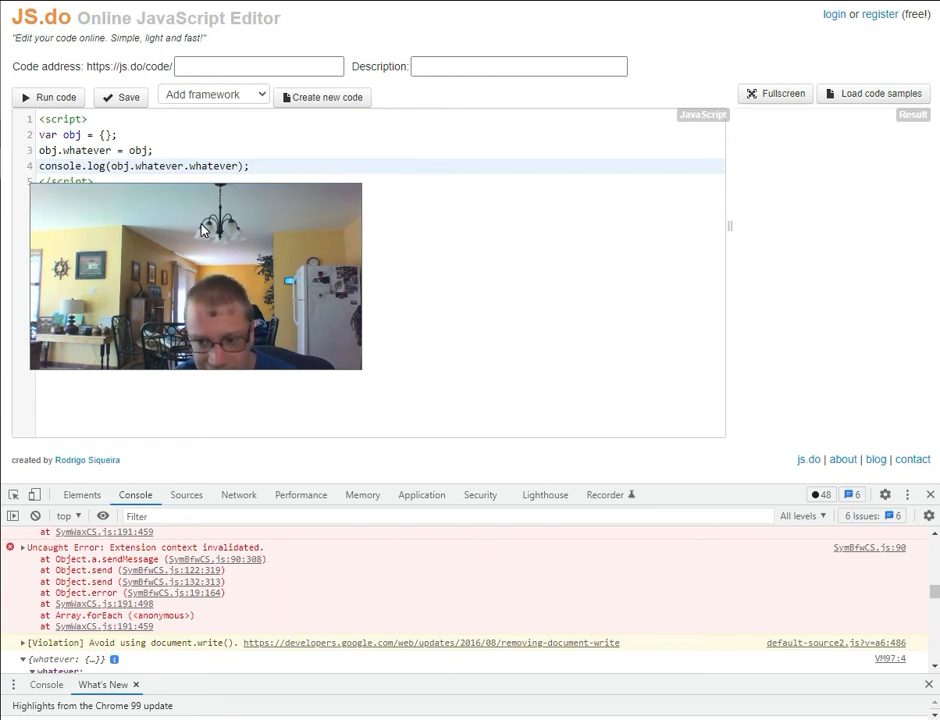
{"action": "type", "text": ".whatever"}
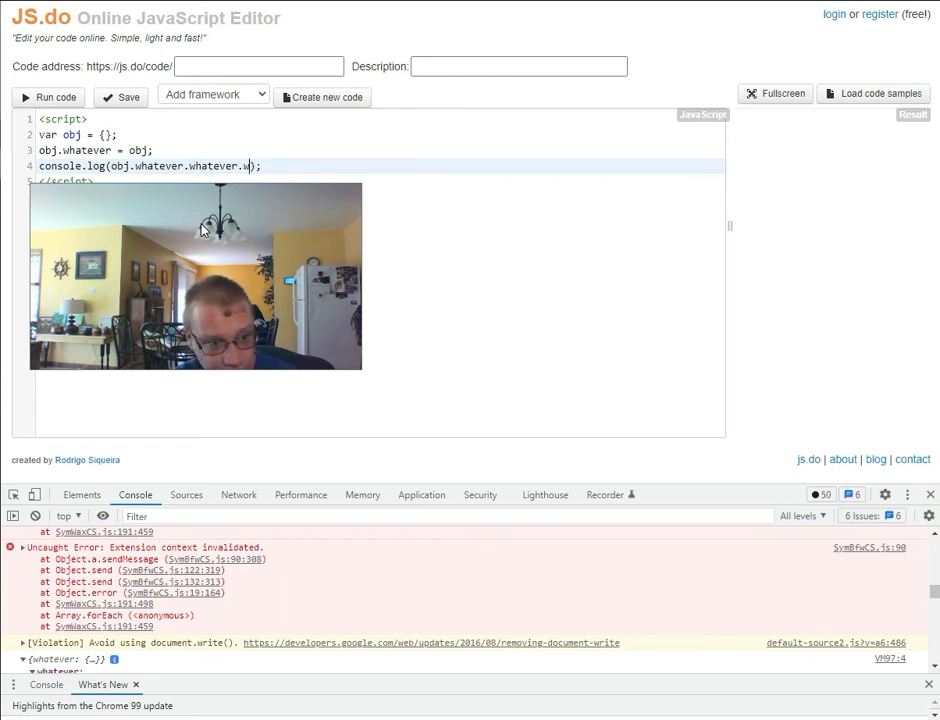
{"action": "type", "text": ".whate"}
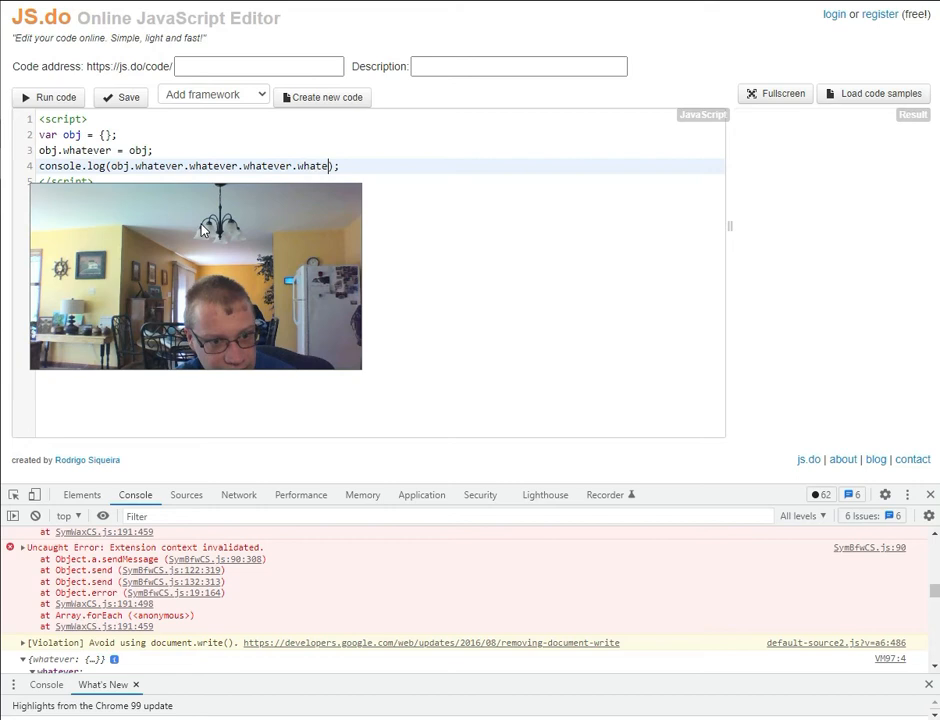
{"action": "type", "text": "ver.wh"}
{"action": "type", "text": "atever"}
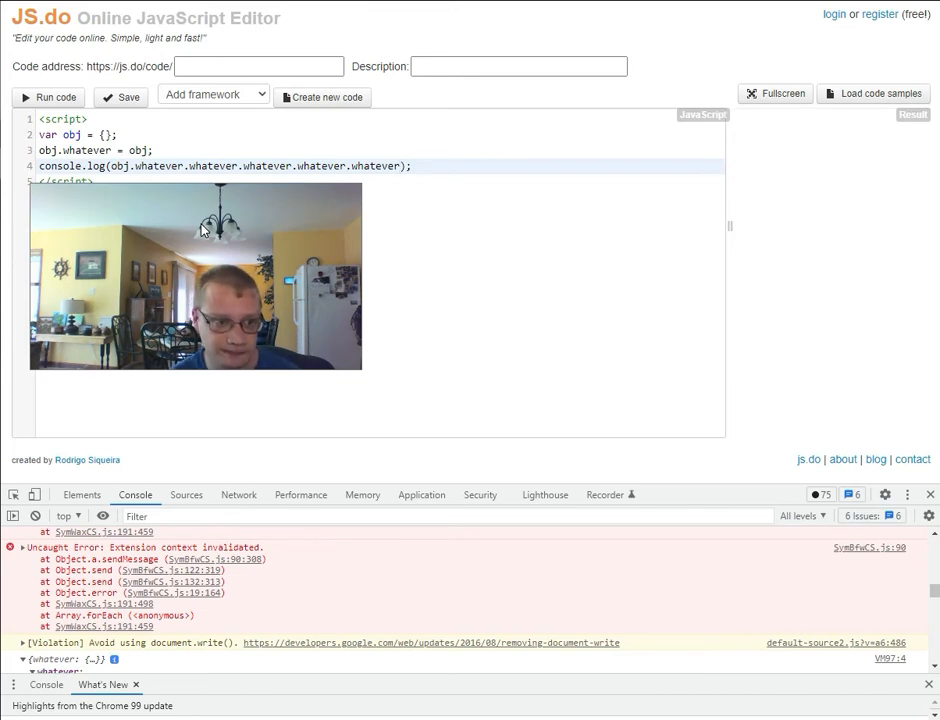
{"action": "left_click_drag", "start_coordinate": [200, 229], "coordinate": [227, 196]}
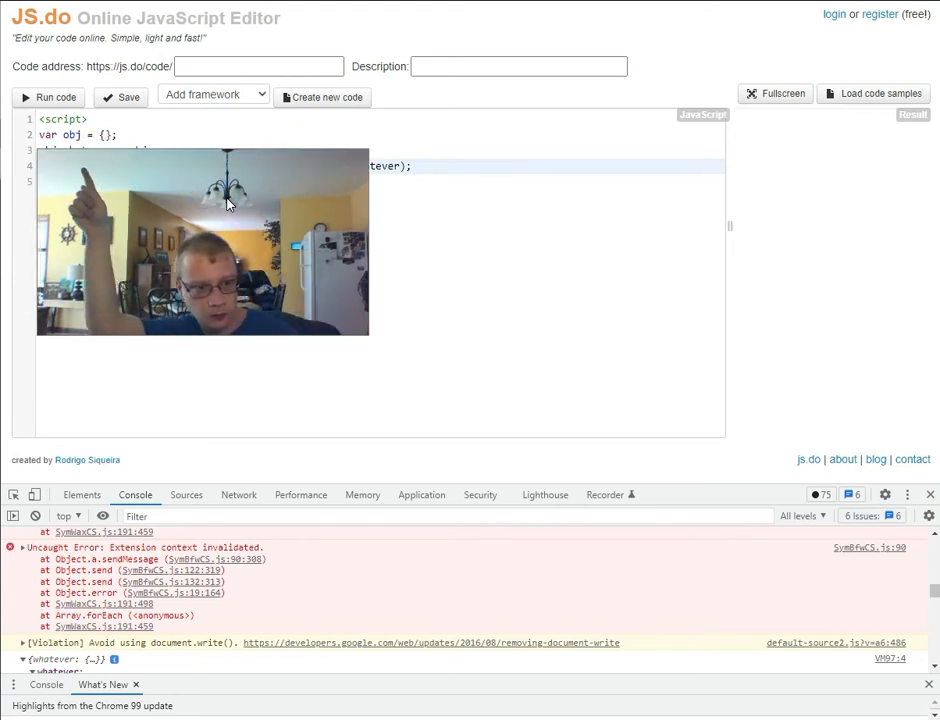
{"action": "left_click_drag", "start_coordinate": [227, 202], "coordinate": [237, 216]}
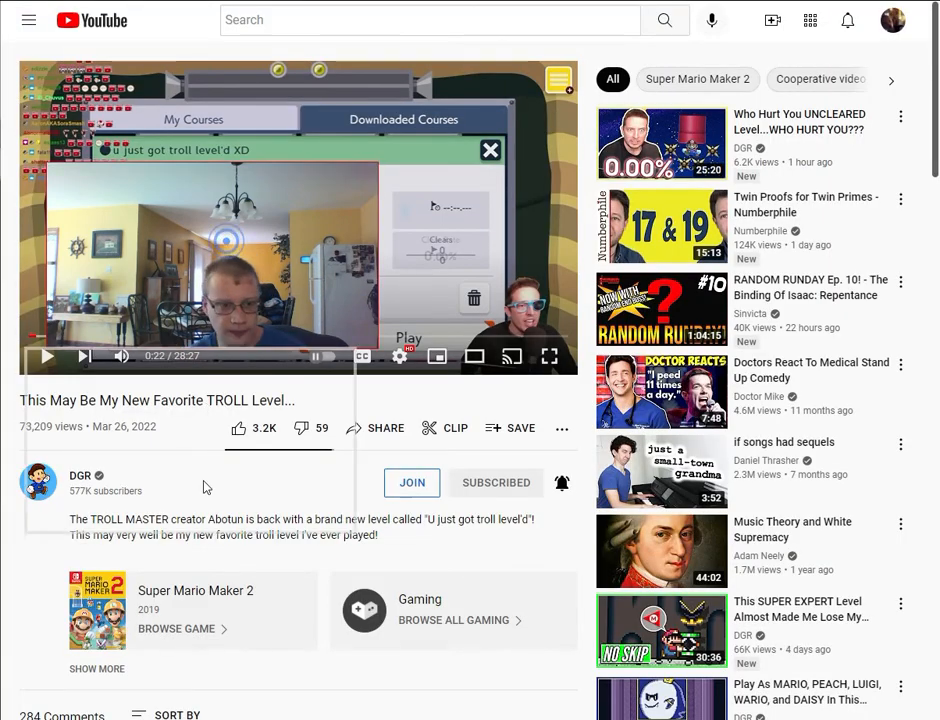
Resume the troll-level video, pause it at 0:39, and return to the JS.do editor.
{"action": "left_click", "coordinate": [45, 357]}
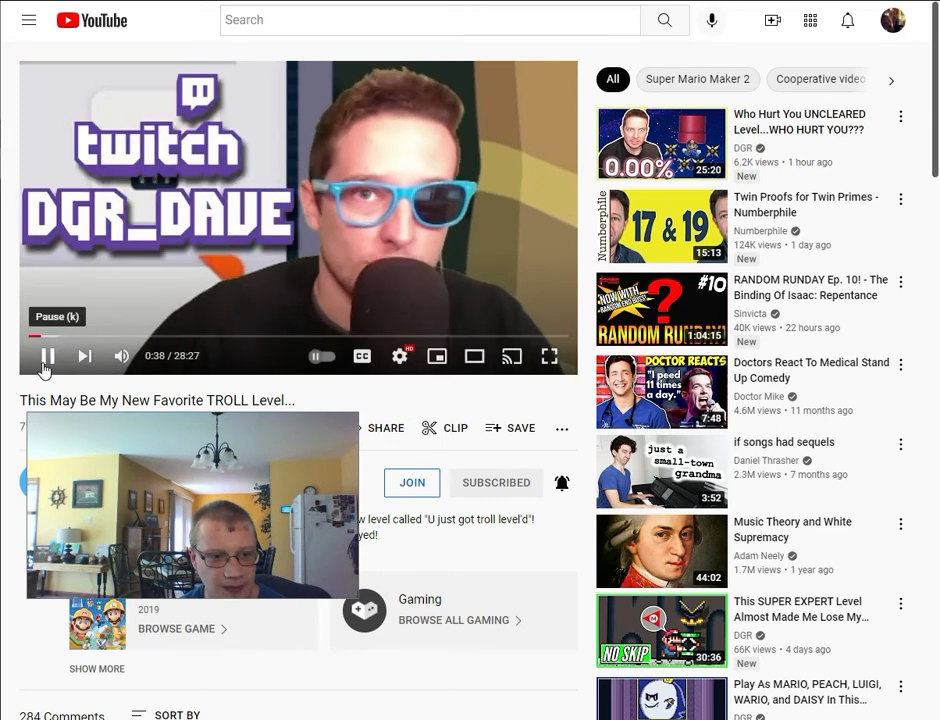
{"action": "left_click", "coordinate": [46, 357]}
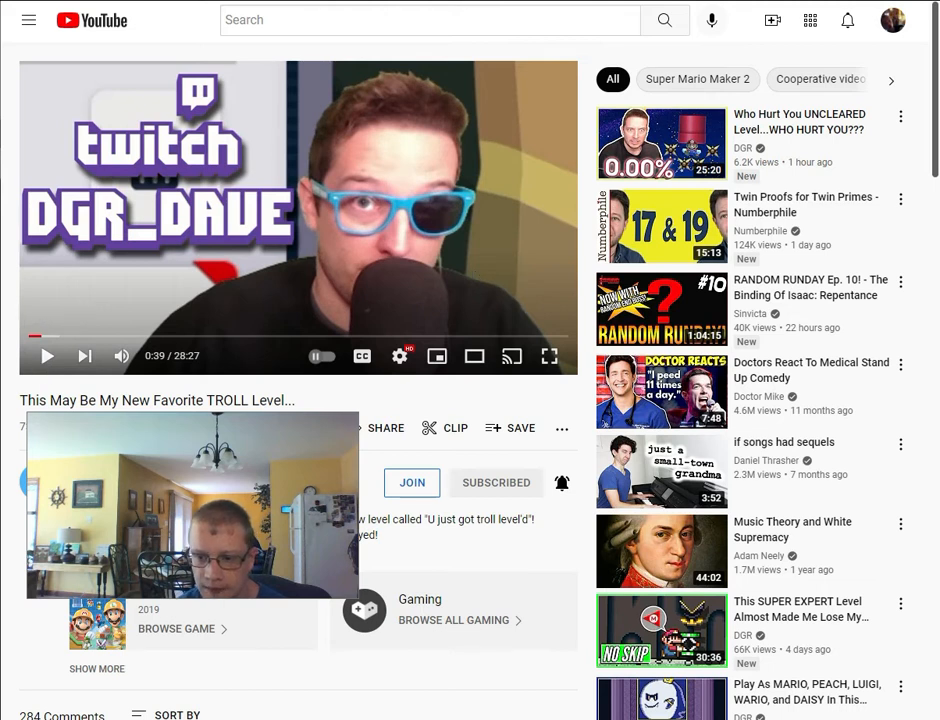
{"action": "key", "text": "ctrl+Tab"}
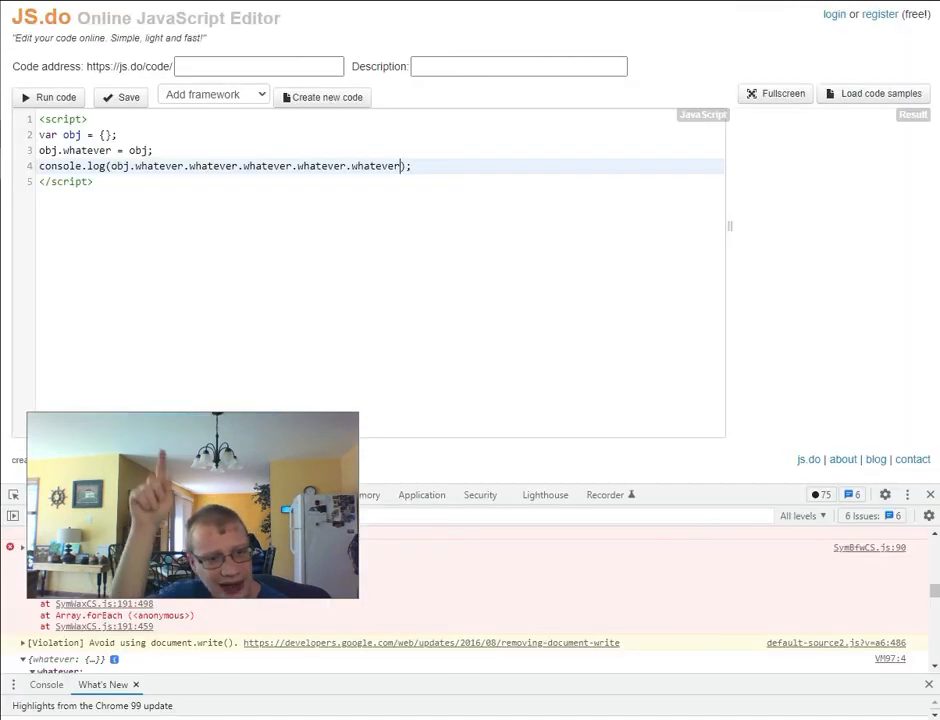
Highlight the object code from the end of line 4 back to the start of line 2.
{"action": "left_click_drag", "start_coordinate": [226, 412], "coordinate": [278, 337]}
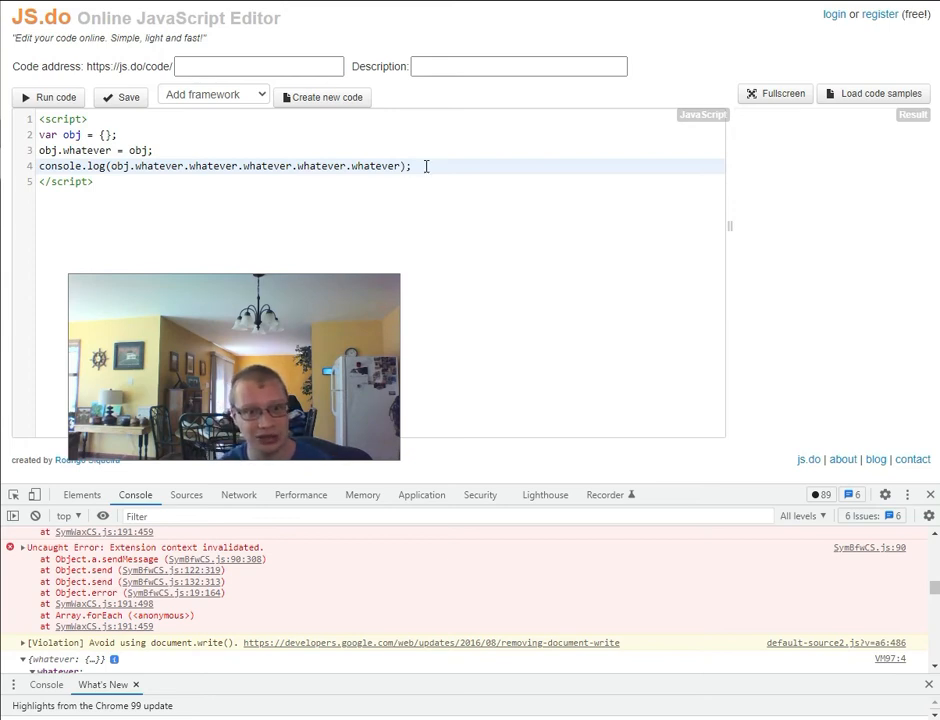
{"action": "left_click_drag", "start_coordinate": [412, 166], "coordinate": [31, 135]}
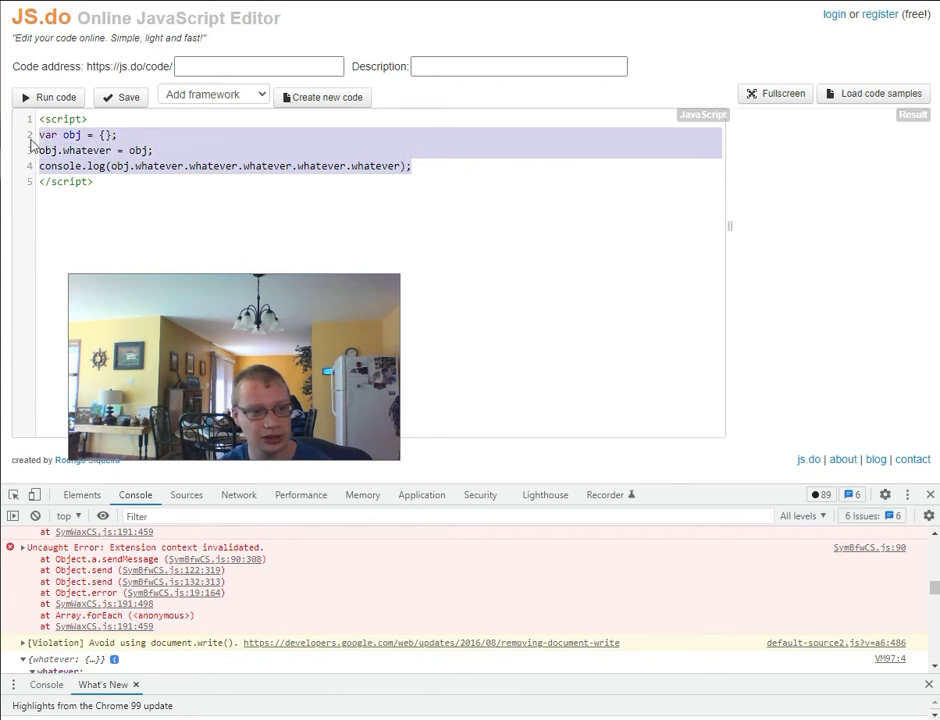
{"action": "type", "text": "//"}
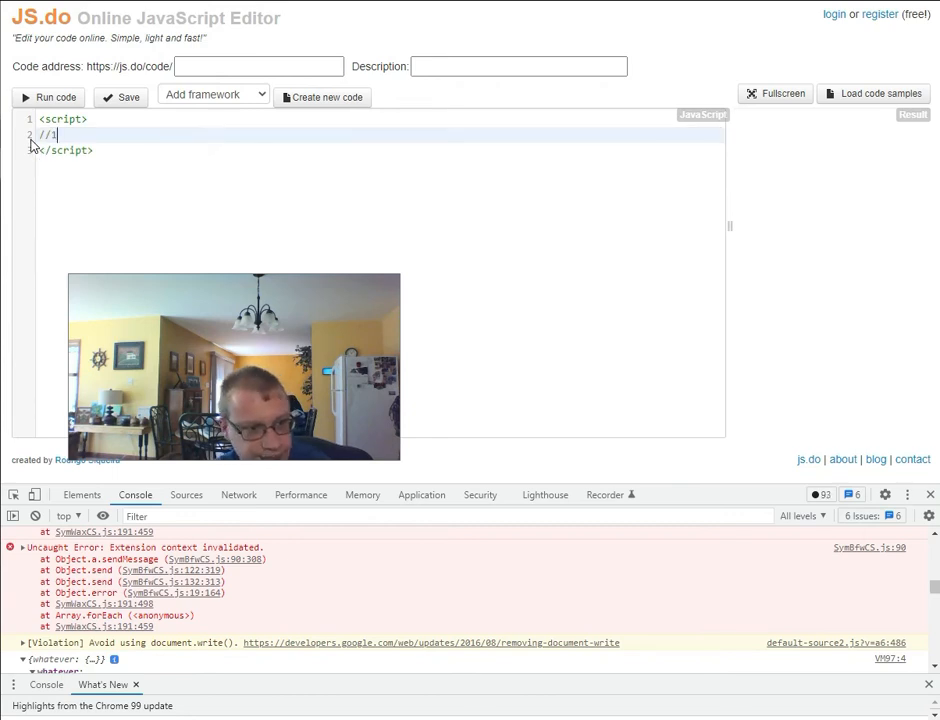
{"action": "type", "text": "1, 2, 3, 4, 5, "}
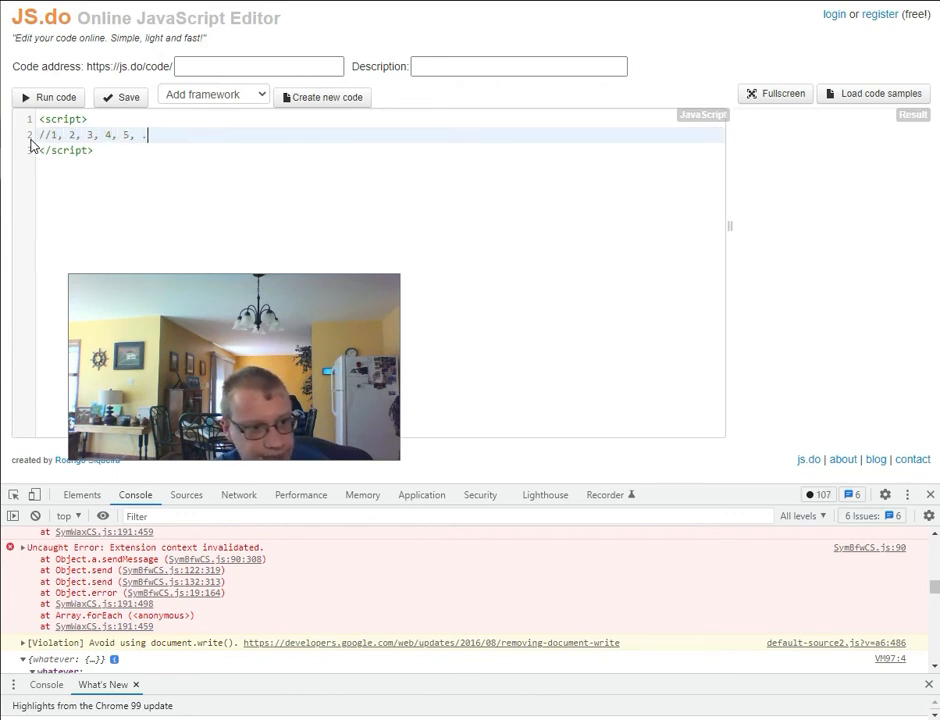
{"action": "type", "text": "..., 0,"}
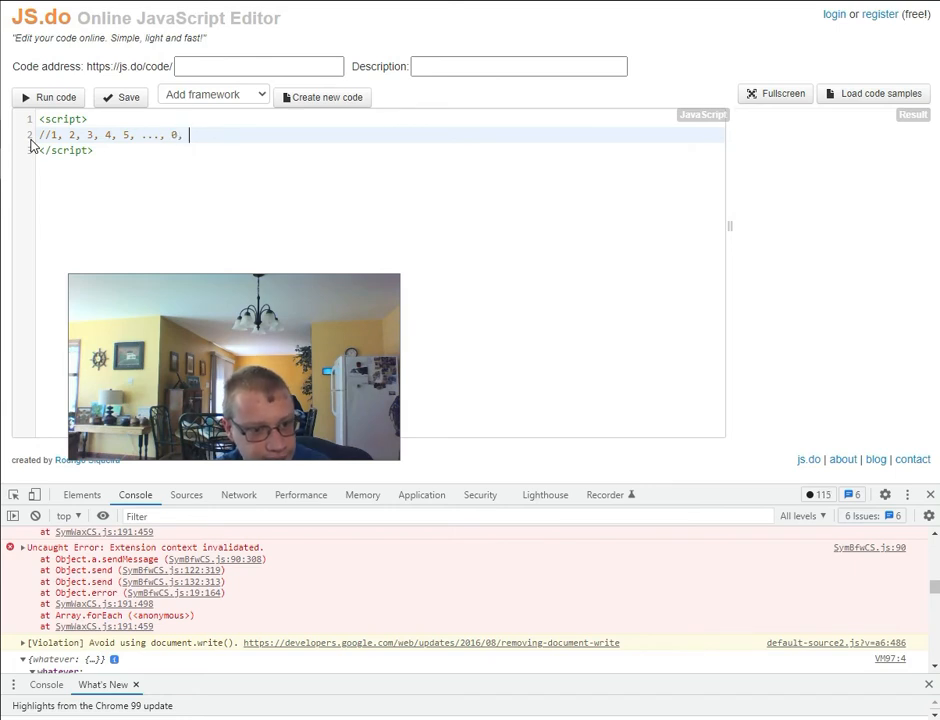
{"action": "type", "text": " -1, "}
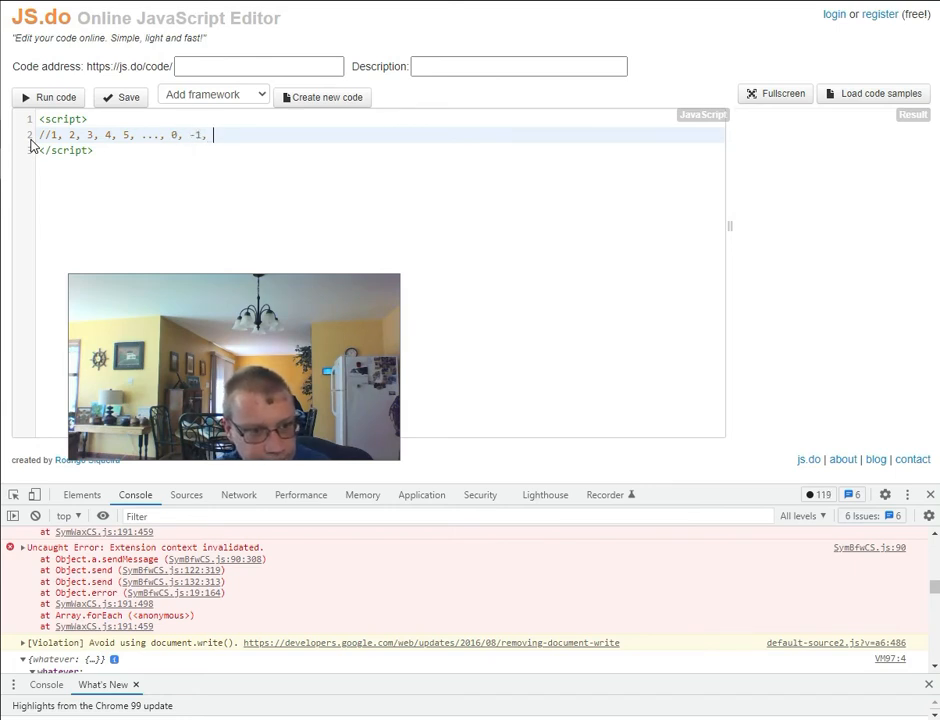
{"action": "type", "text": "-2, -3"}
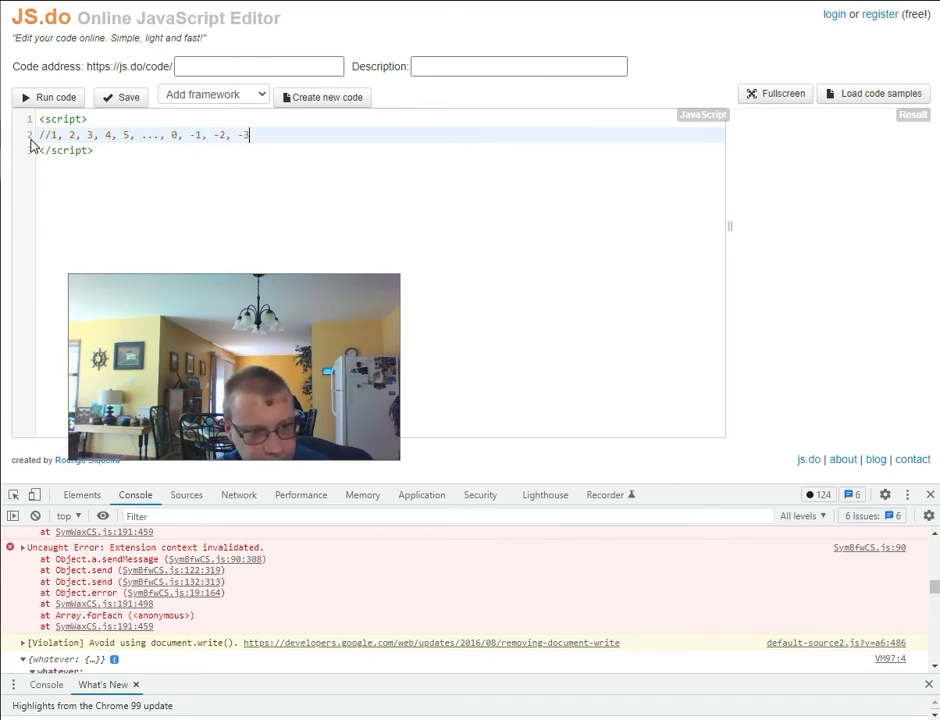
{"action": "type", "text": ", -4, -5, ."}
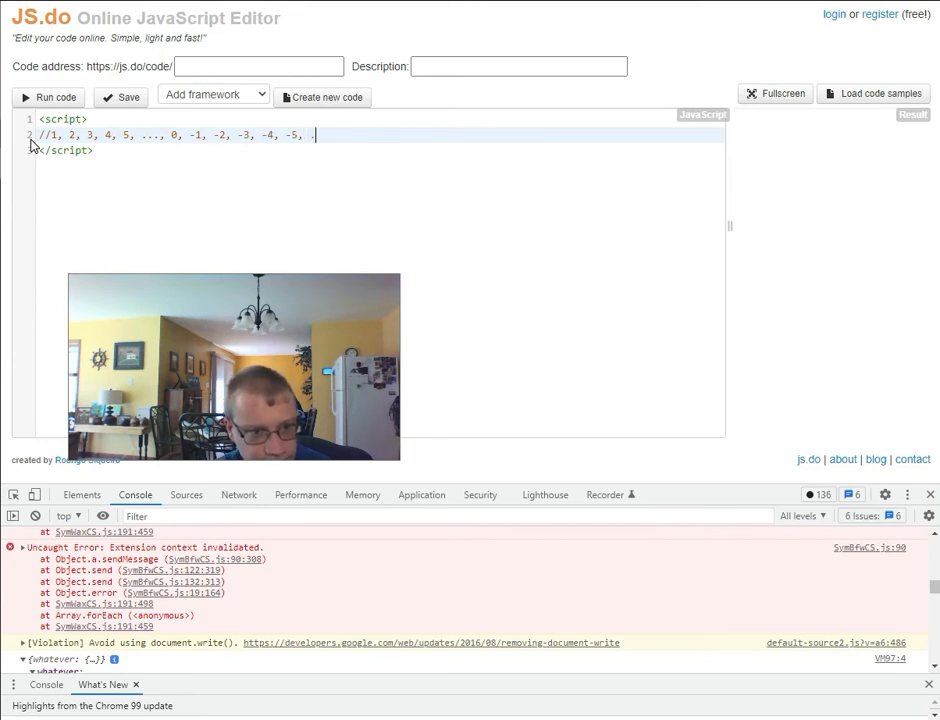
{"action": "type", "text": ".., 100, 20"}
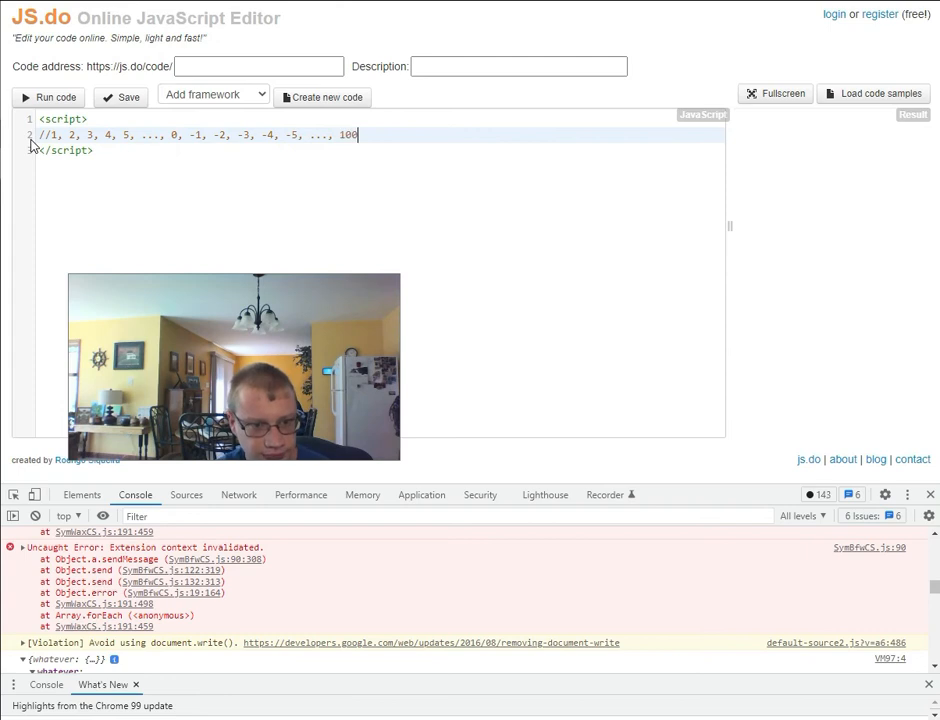
{"action": "type", "text": "42947"}
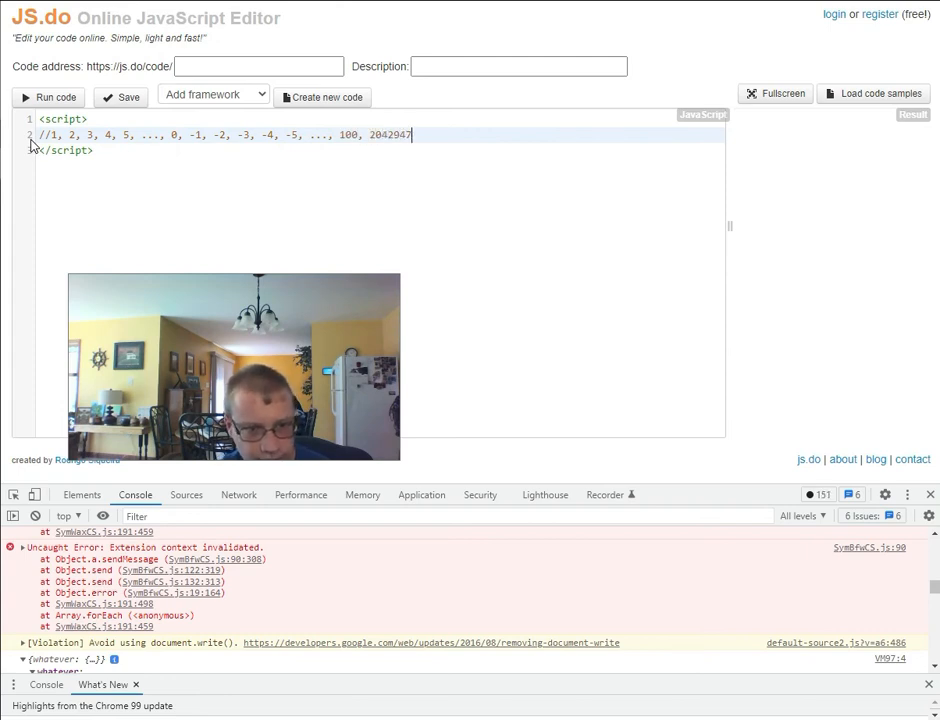
{"action": "type", "text": ", -28"}
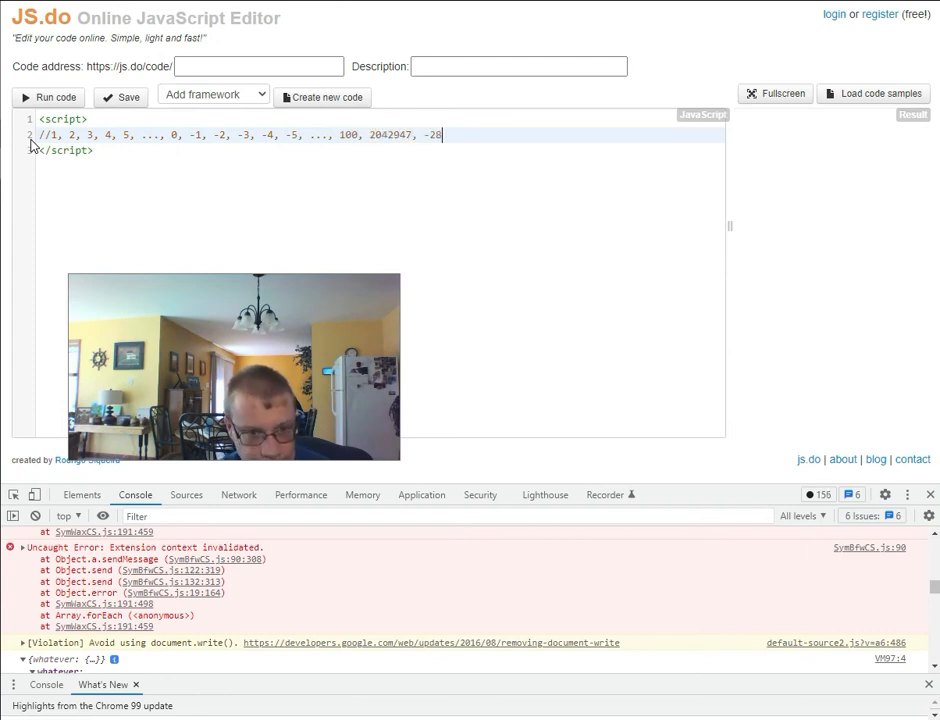
{"action": "type", "text": "2274829"}
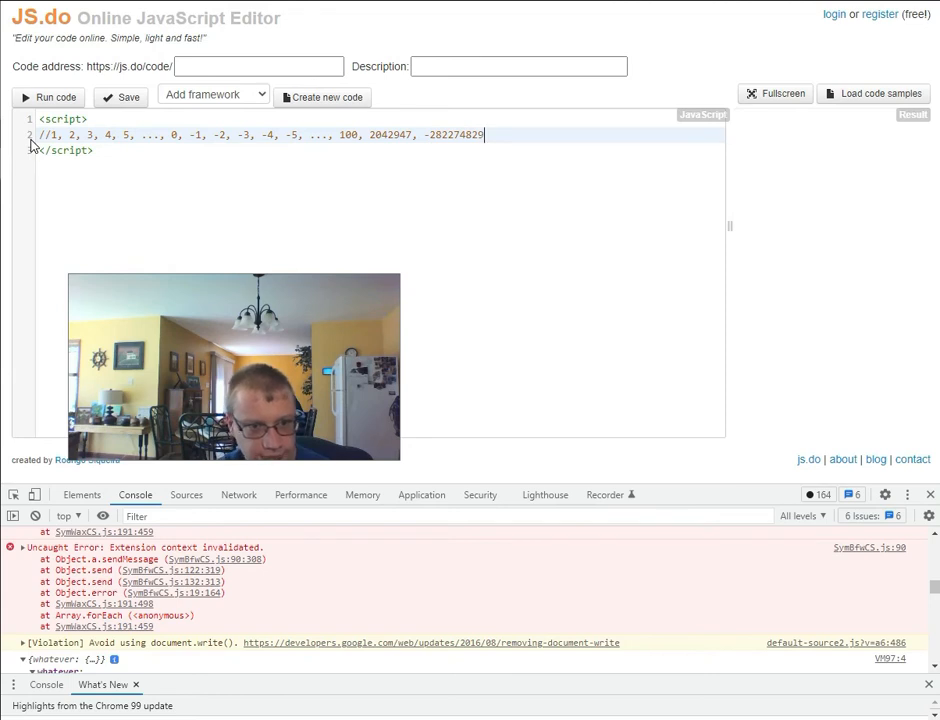
{"action": "type", "text": ", etc. "}
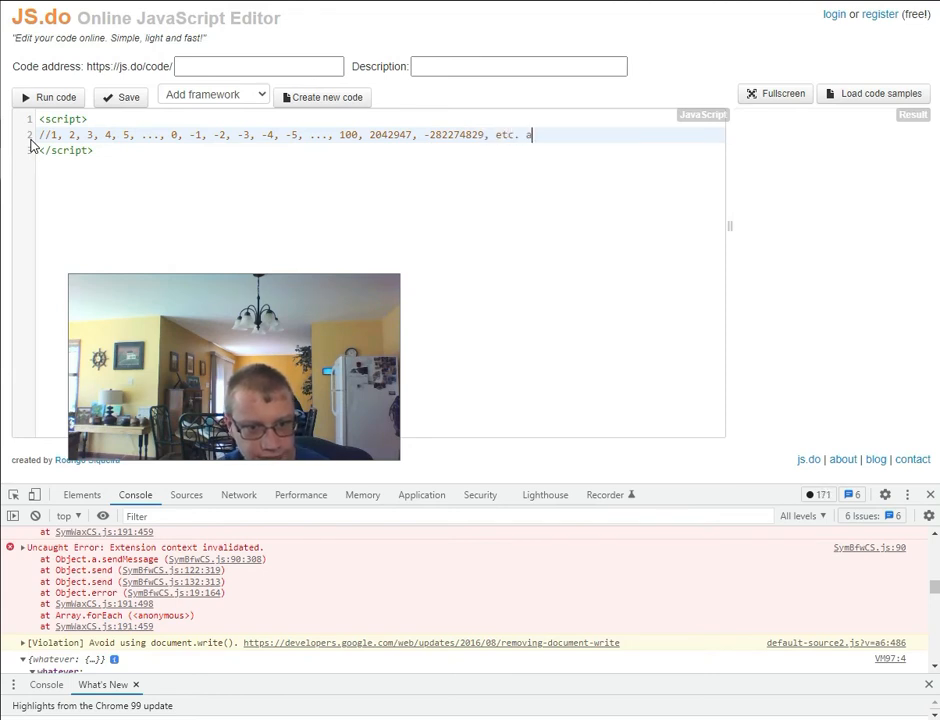
{"action": "type", "text": "are integers"}
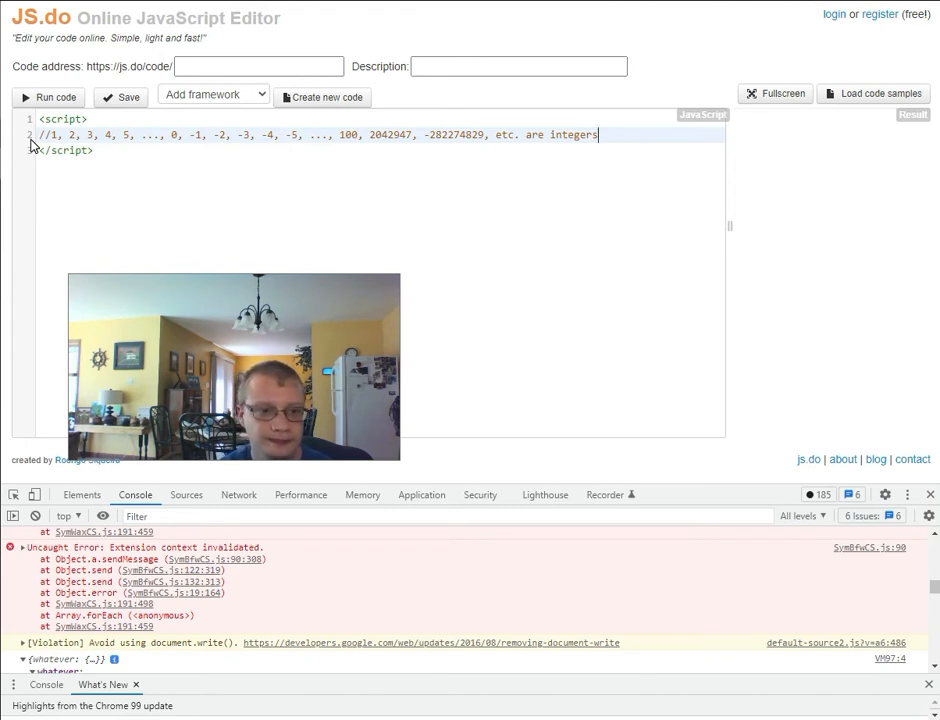
Write the integer and non-integer example comment lines, then select and delete them.
{"action": "key", "text": "Return"}
{"action": "type", "text": "//"}
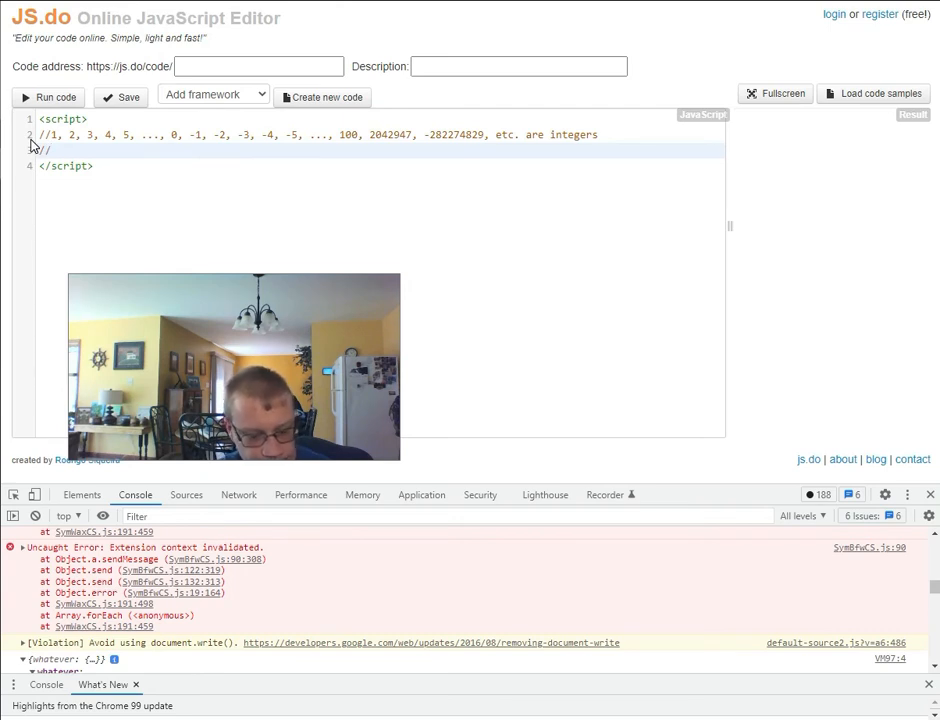
{"action": "type", "text": "4.5, -2.7"}
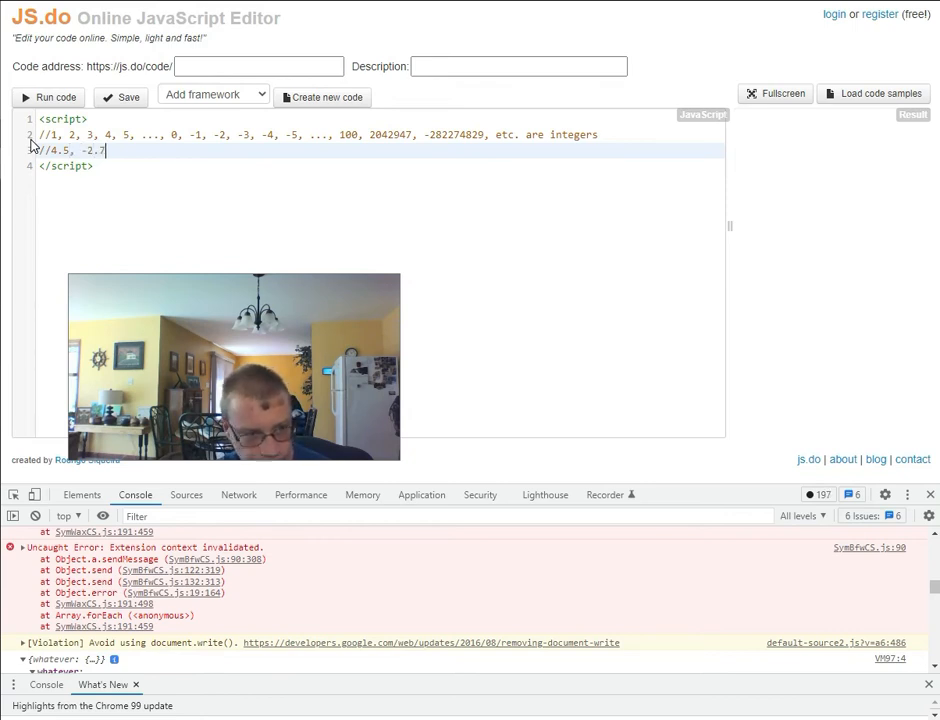
{"action": "type", "text": ", 2385792385.2979572 a"}
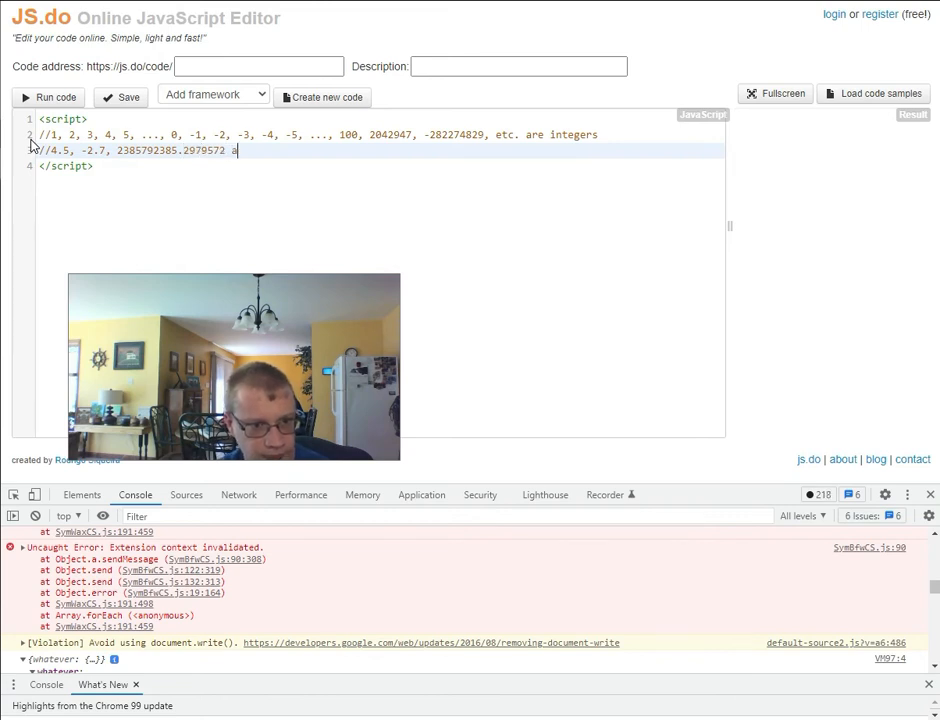
{"action": "type", "text": "re notintee"}
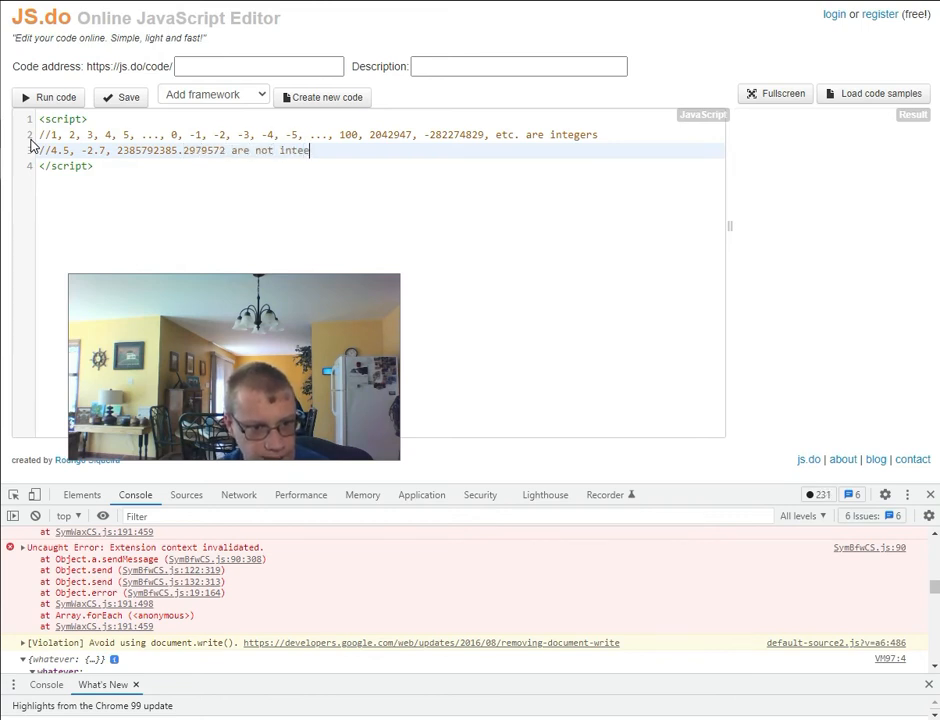
{"action": "key", "text": "BackSpace"}
{"action": "type", "text": "gers"}
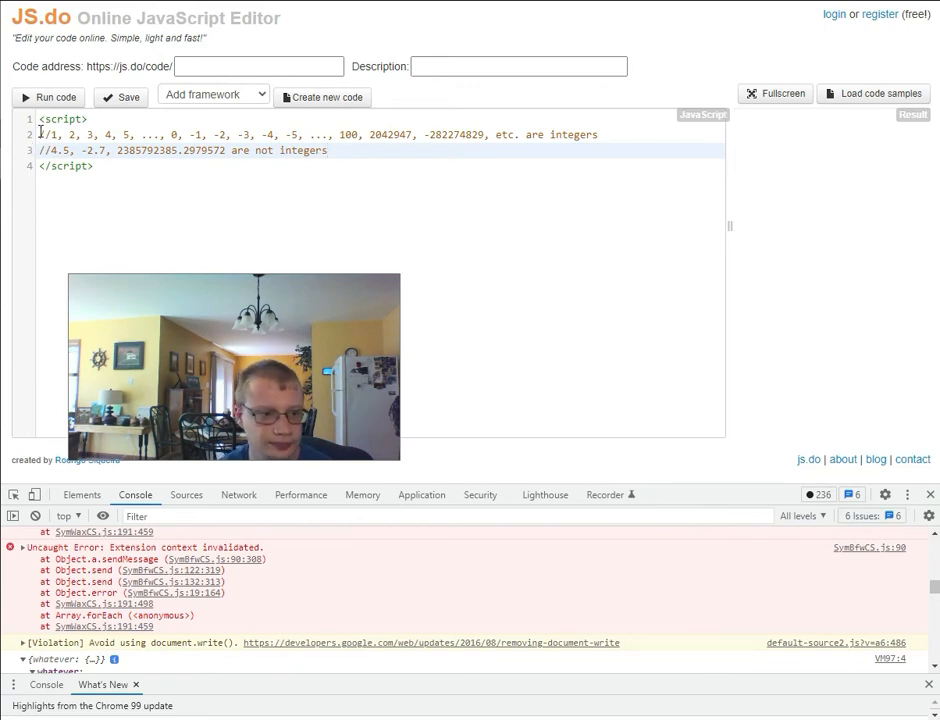
{"action": "left_click", "coordinate": [38, 134], "text": "shift"}
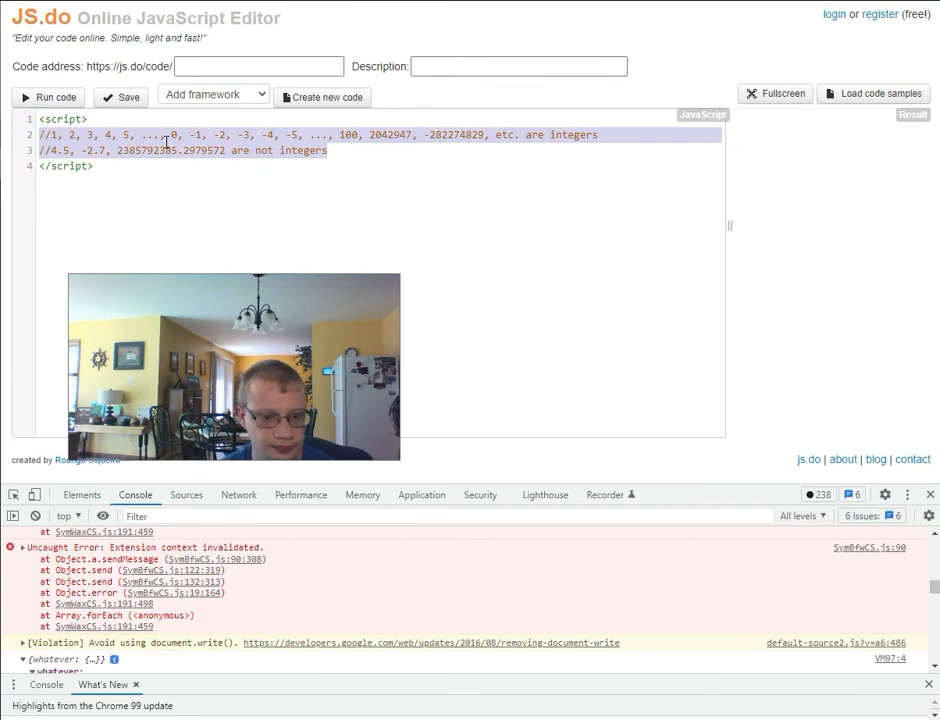
{"action": "key", "text": "BackSpace"}
{"action": "type", "text": "func"}
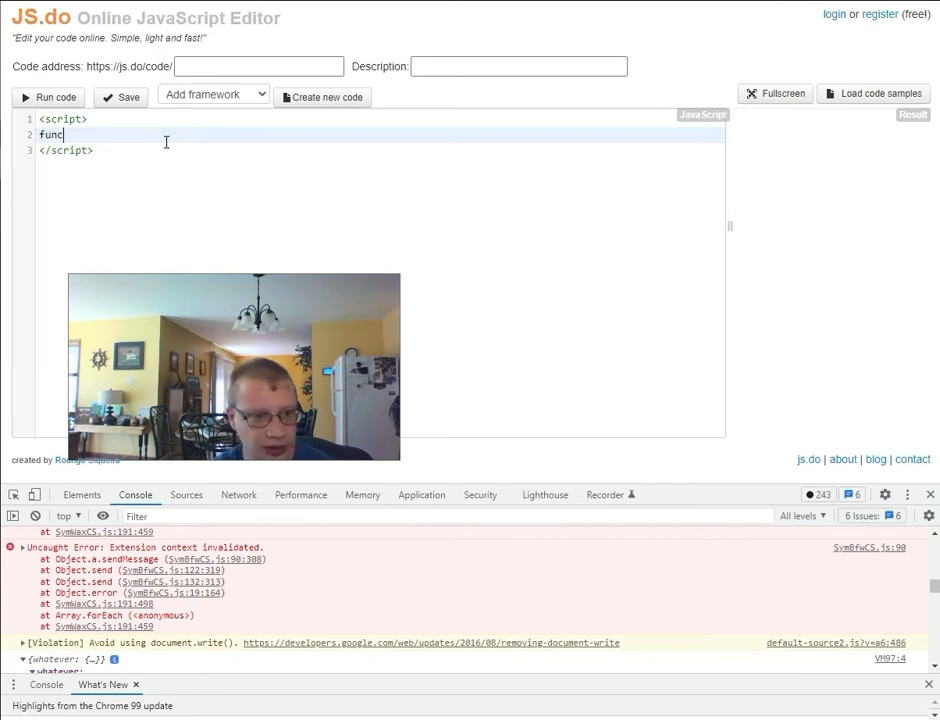
{"action": "type", "text": "tion "}
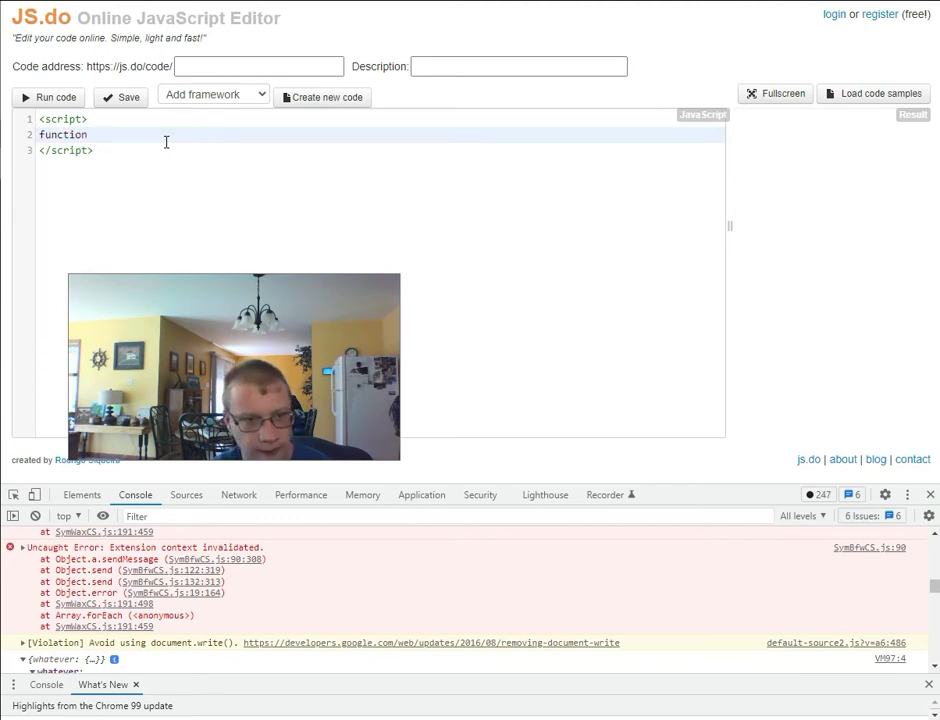
{"action": "type", "text": "factorial(number"}
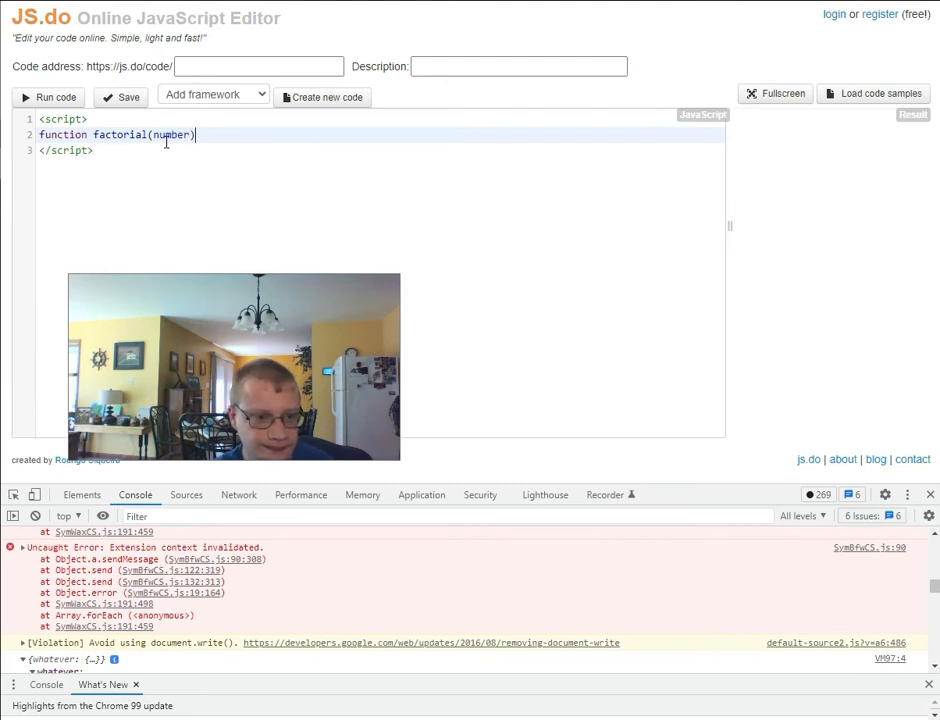
{"action": "type", "text": "{"}
Write function factorial(number) { if(number < 2) return 1; } with its body on separate lines.
{"action": "key", "text": "Return"}
{"action": "type", "text": "//"}
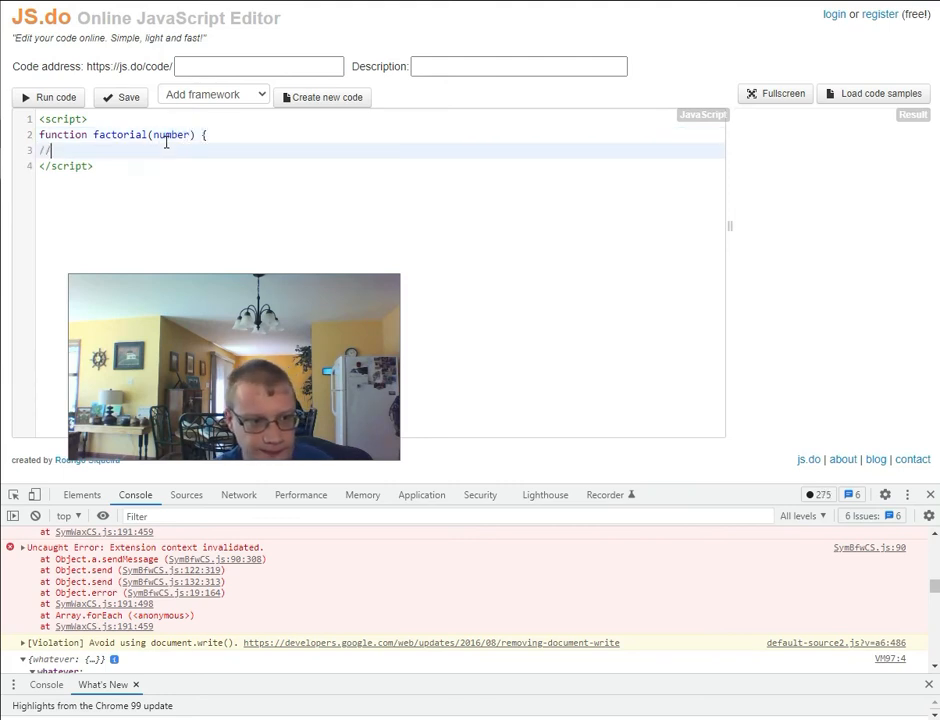
{"action": "key", "text": "Return"}
{"action": "left_click", "coordinate": [50, 150]}
{"action": "type", "text": "if(number < 2) return 1"}
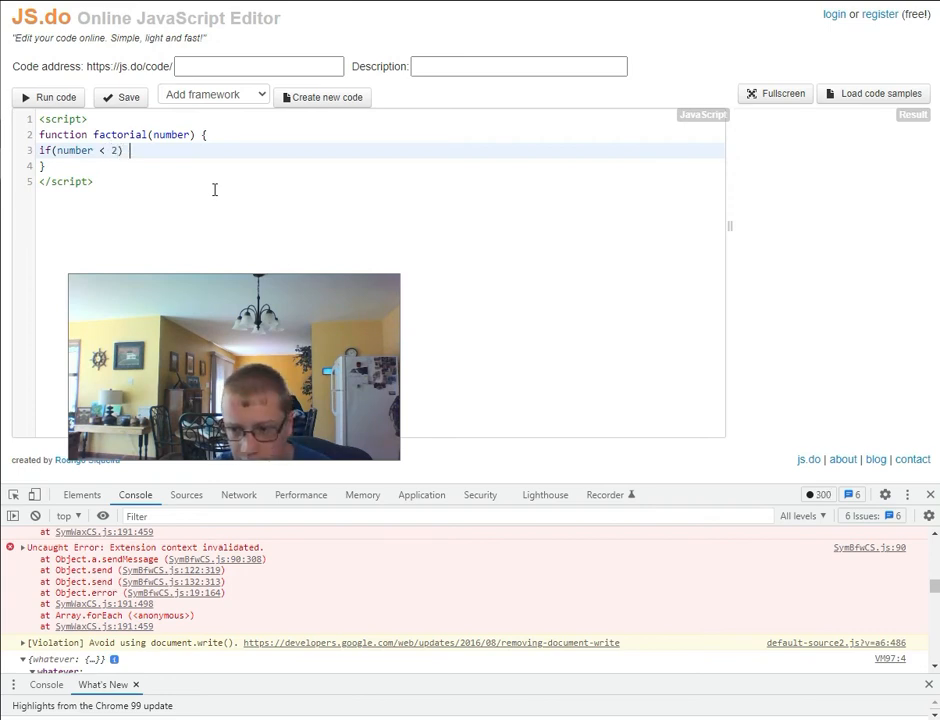
{"action": "type", "text": ";"}
{"action": "key", "text": "Return"}
{"action": "type", "text": "//5! = 5 * 4 * 3 * 2 * 1"}
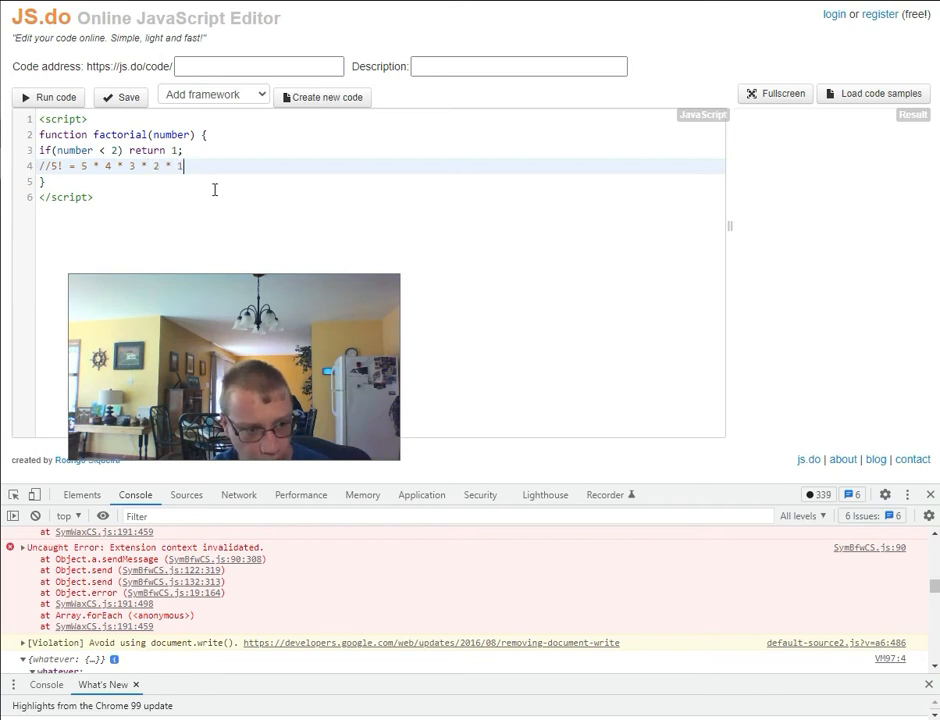
Add the 5! and 4! example comments inside the function, then select both for removal.
{"action": "key", "text": "Return"}
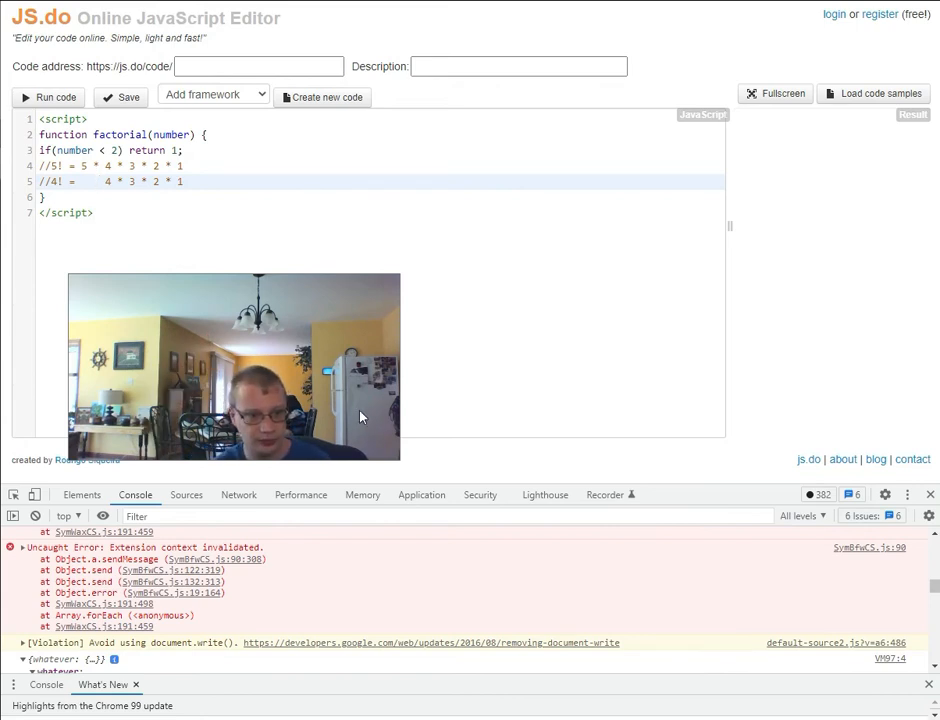
{"action": "left_click_drag", "start_coordinate": [360, 416], "coordinate": [298, 338]}
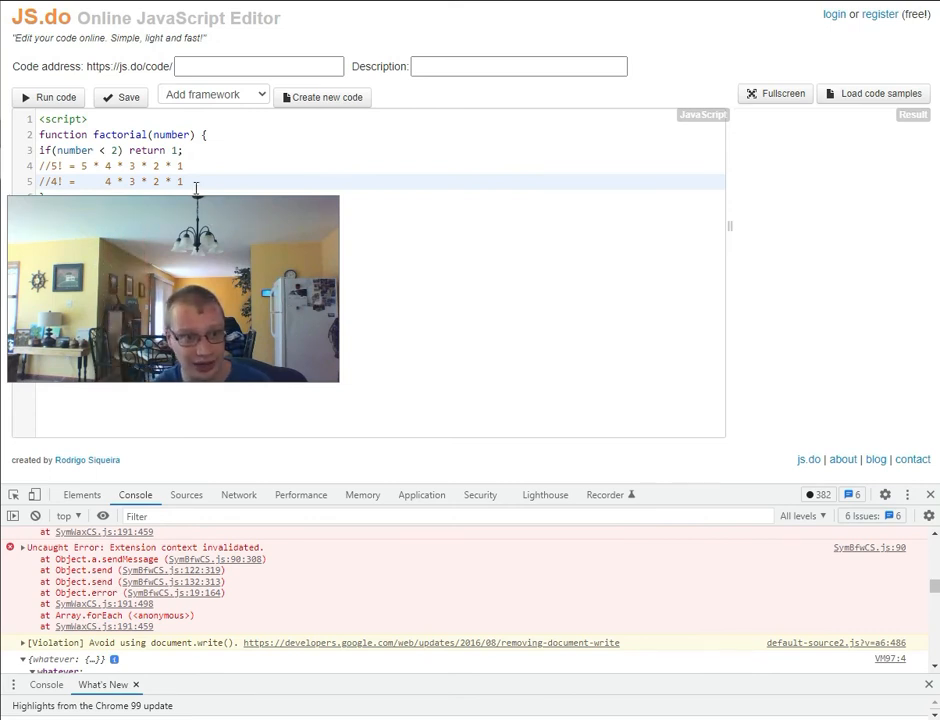
{"action": "left_click_drag", "start_coordinate": [196, 181], "coordinate": [40, 165]}
Replace the example comments with else return number * factorial(number - 1); and move below the function.
{"action": "key", "text": "Delete"}
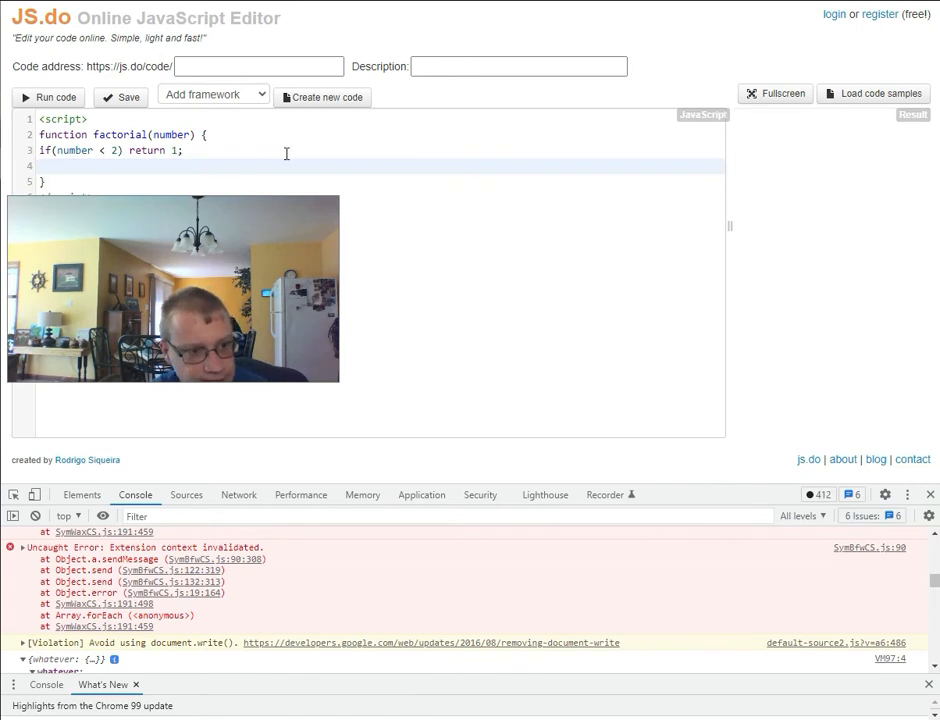
{"action": "type", "text": "else return "}
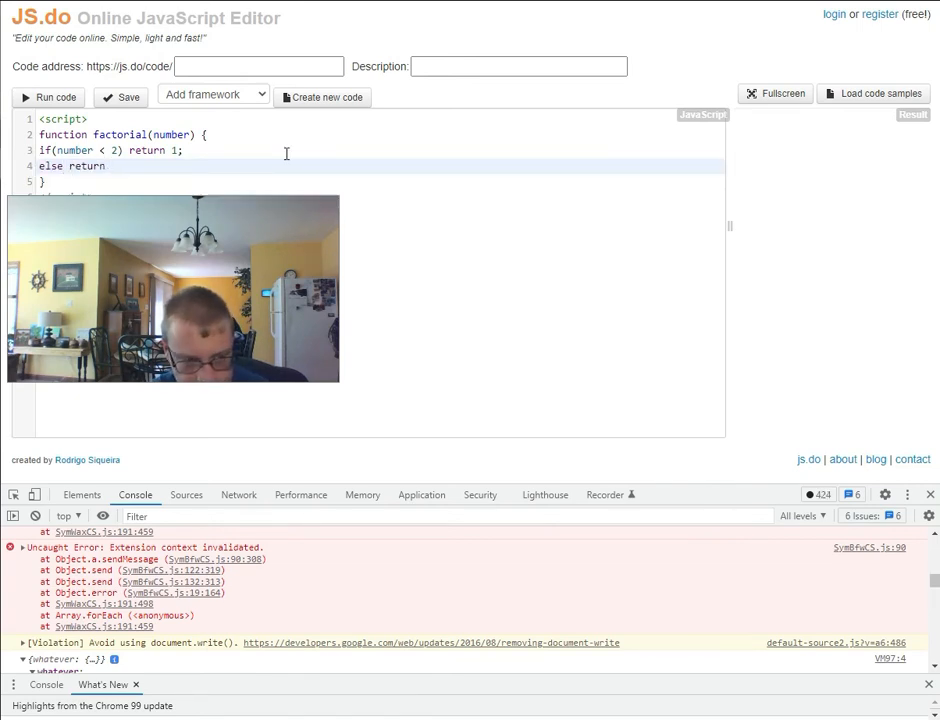
{"action": "type", "text": "number * factorial(numb"}
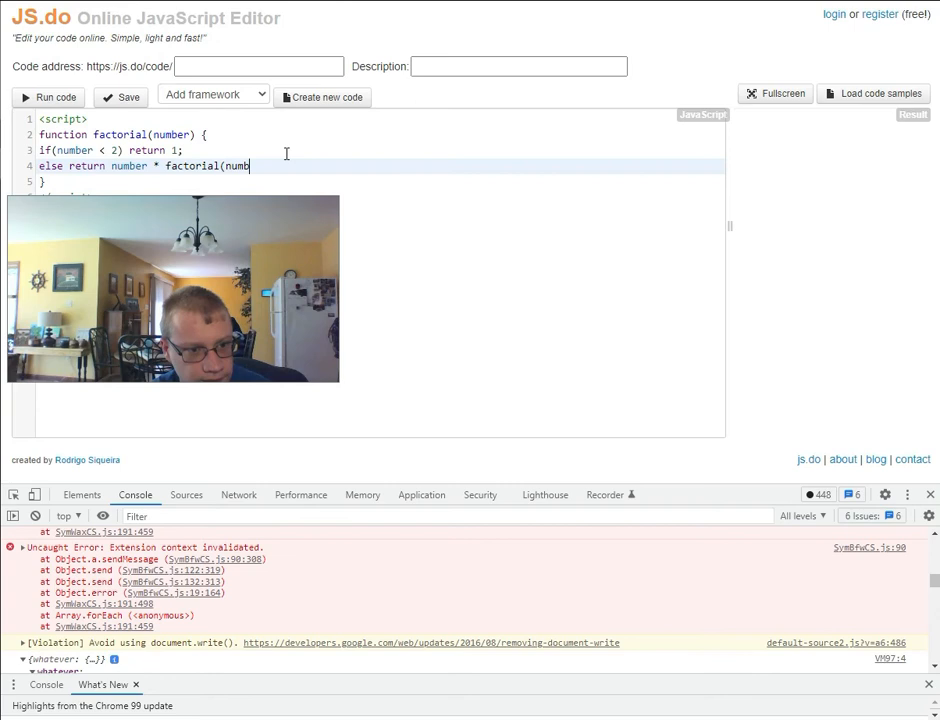
{"action": "type", "text": "er - 1)"}
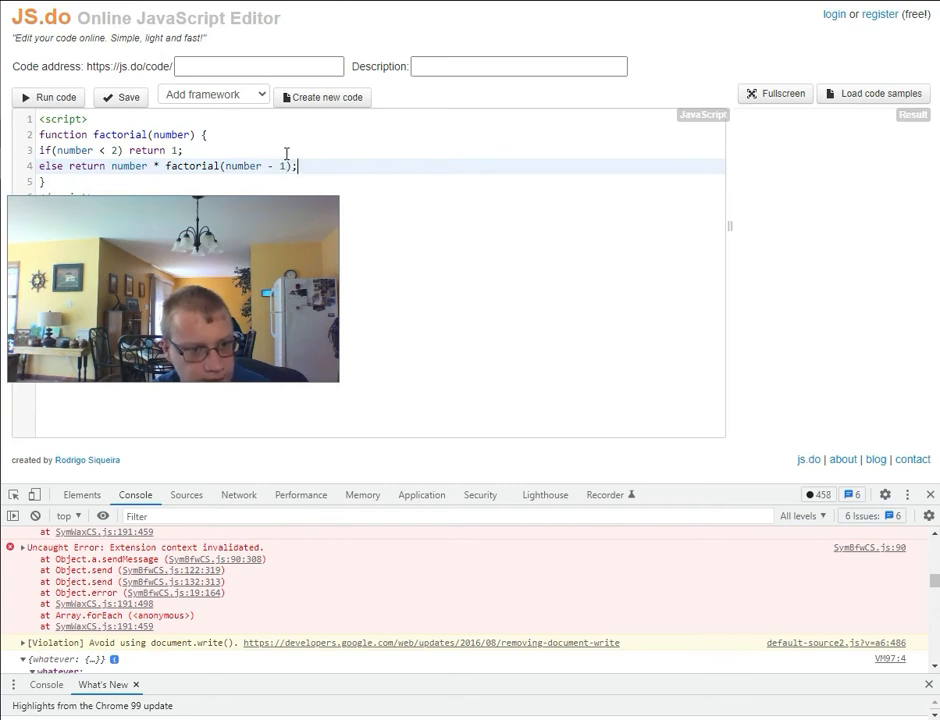
{"action": "type", "text": ";"}
{"action": "key", "text": "Down"}
{"action": "key", "text": "Down"}
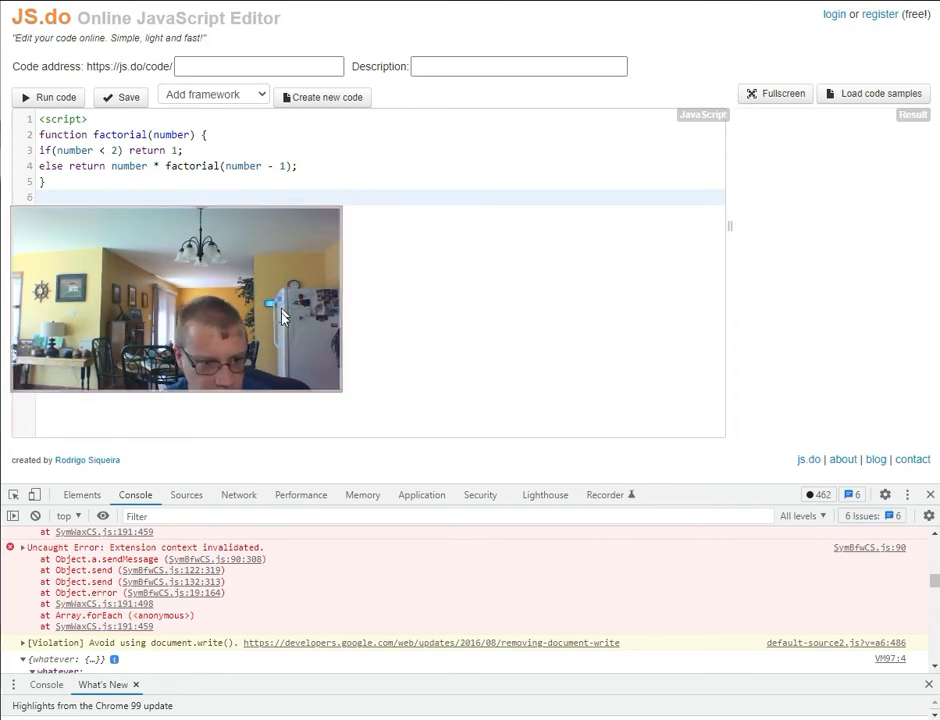
{"action": "type", "text": "factorial("}
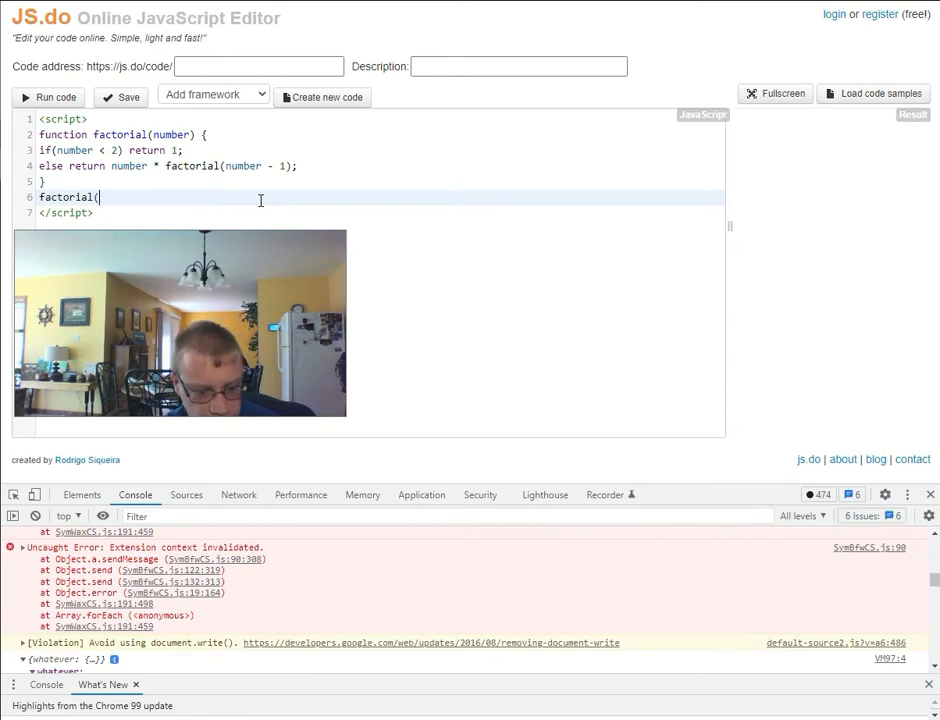
{"action": "type", "text": "5);"}
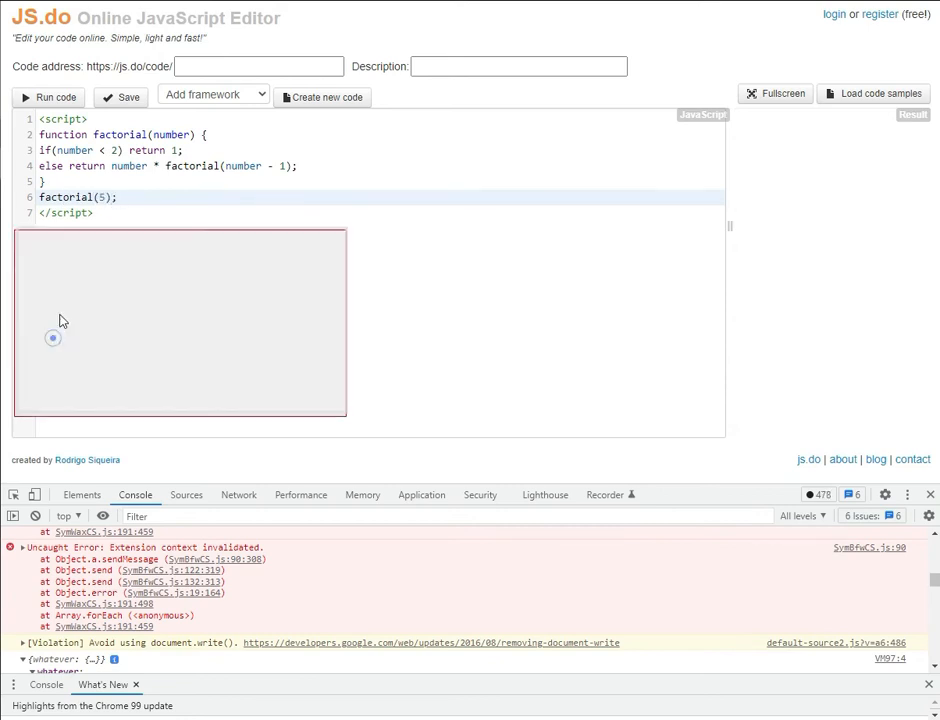
Add the call factorial(5); on line 6 below the function definition.
{"action": "left_click_drag", "start_coordinate": [120, 330], "coordinate": [220, 278]}
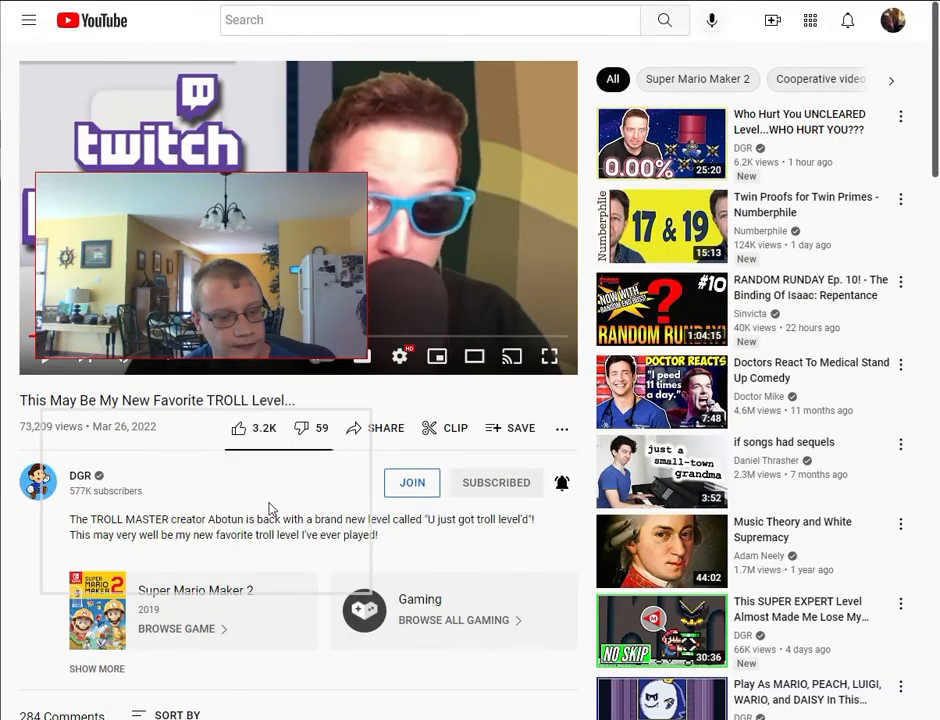
Play the Mario Maker troll level video, pause it at 0:49, and switch back to JS.do.
{"action": "left_click", "coordinate": [46, 362]}
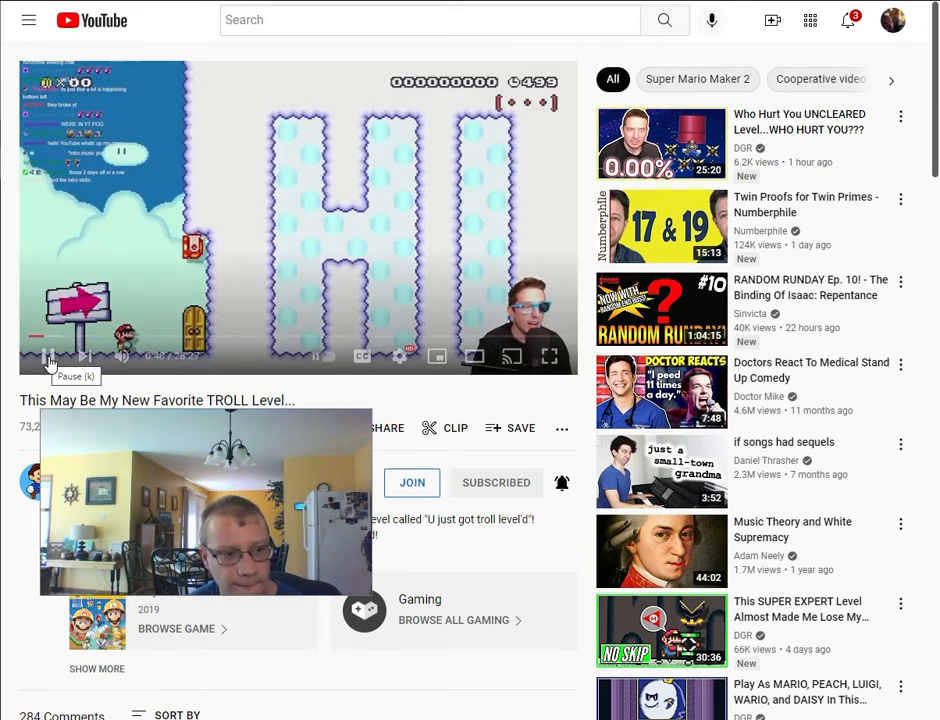
{"action": "left_click", "coordinate": [48, 356]}
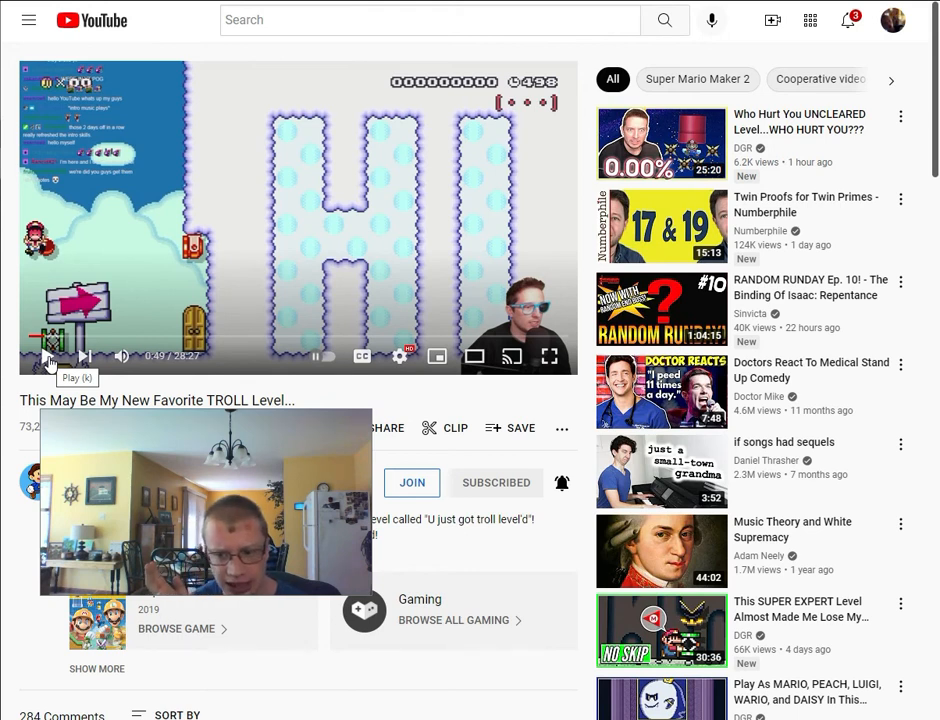
{"action": "key", "text": "alt+Tab"}
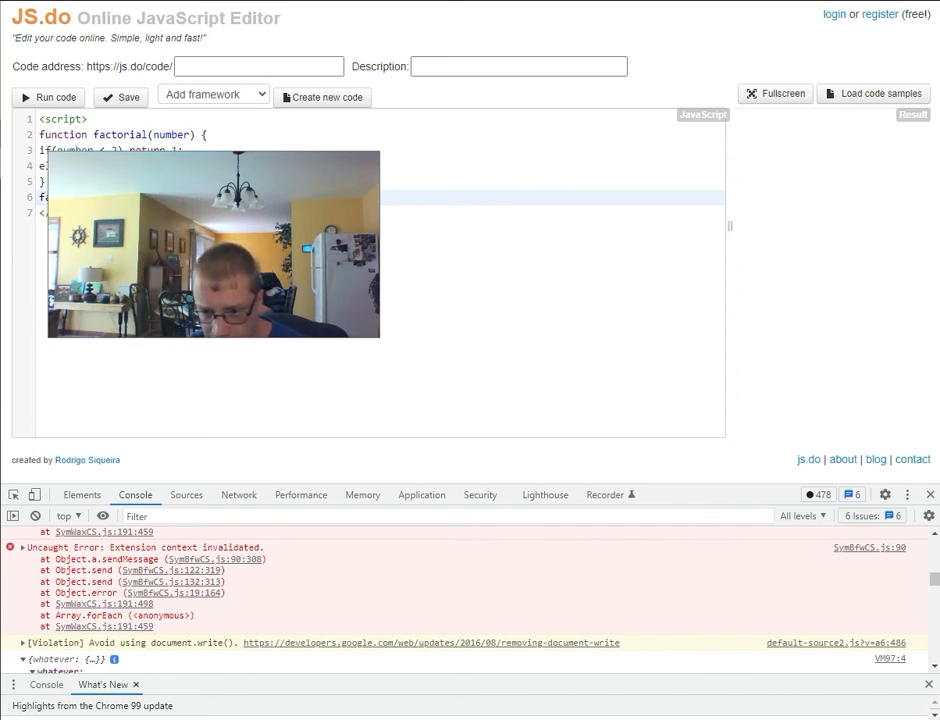
Wrap the call as console.log(factorial(5)); and run the code so 120 appears in the console.
{"action": "left_click_drag", "start_coordinate": [258, 308], "coordinate": [258, 360]}
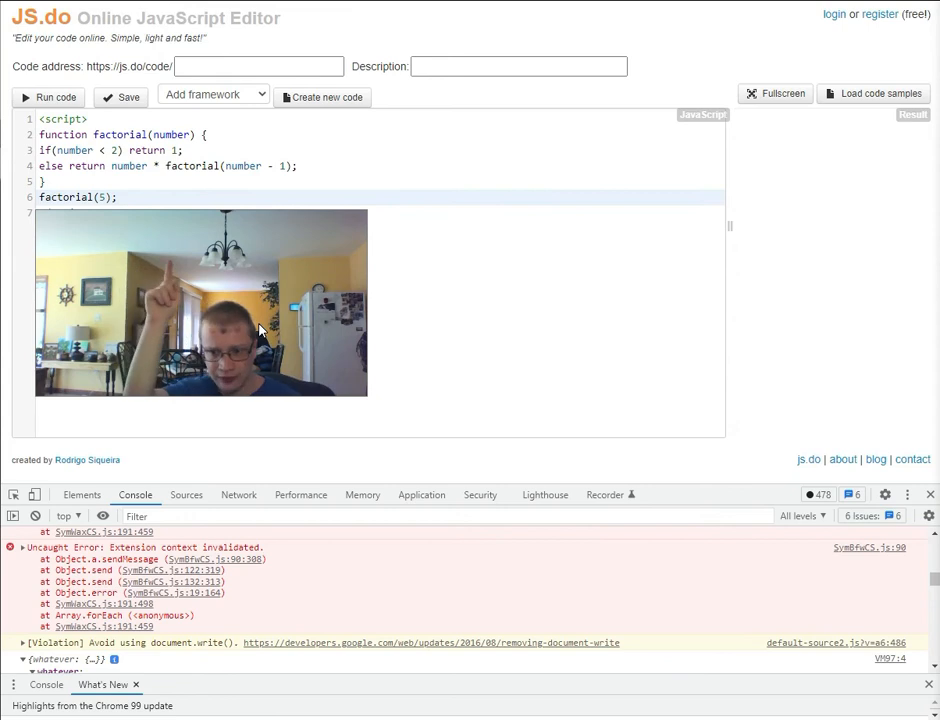
{"action": "left_click", "coordinate": [40, 197]}
{"action": "type", "text": "console.log"}
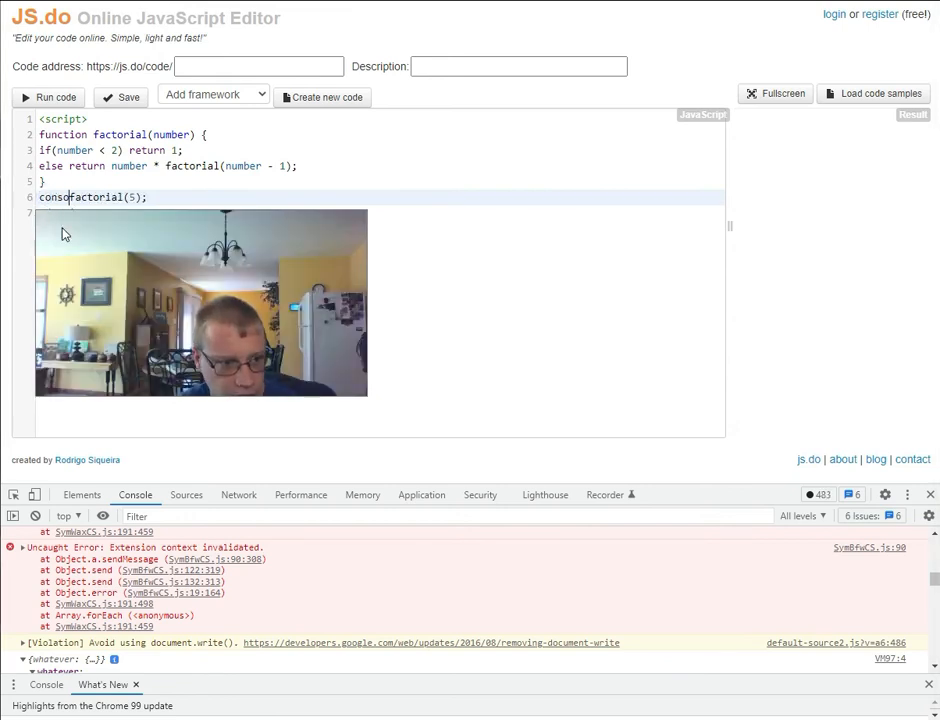
{"action": "type", "text": "(factorial(5"}
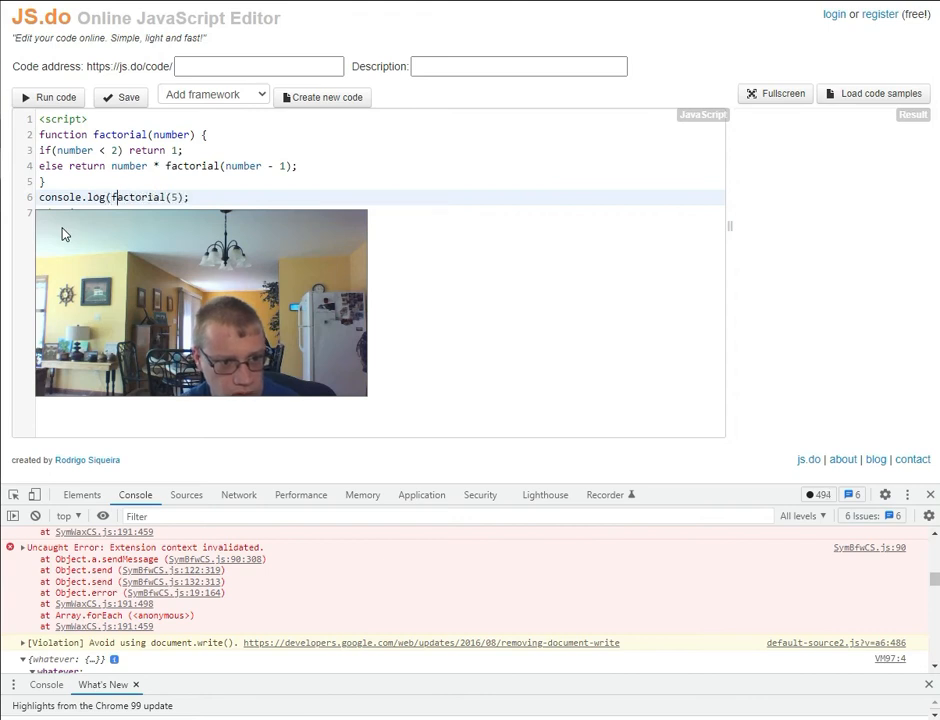
{"action": "type", "text": ")"}
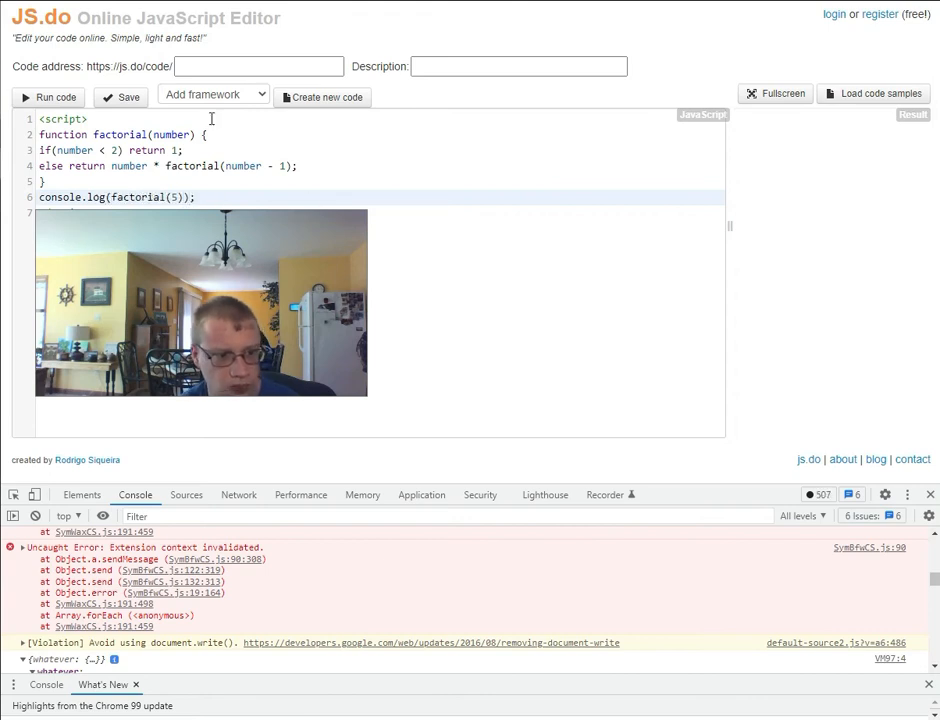
{"action": "left_click", "coordinate": [33, 516]}
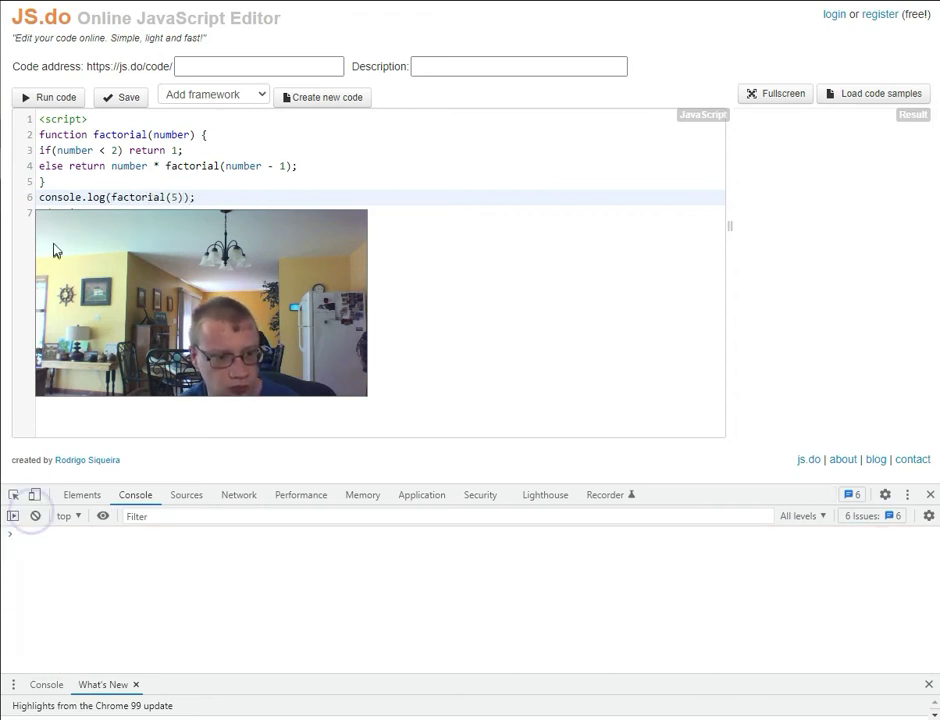
{"action": "left_click", "coordinate": [48, 97]}
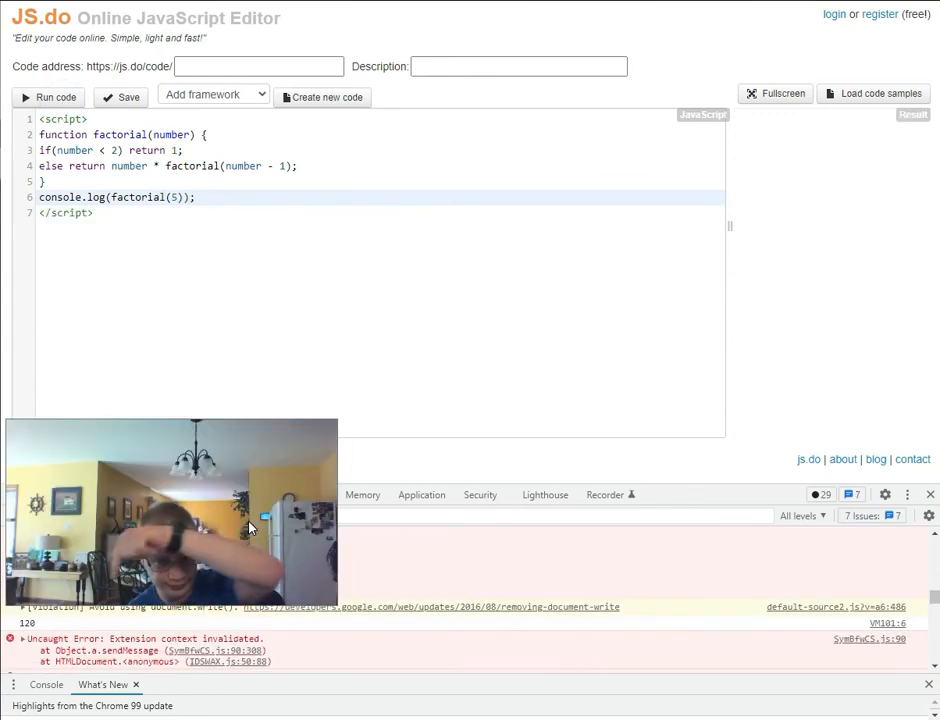
Remove the (5) argument so the line reads console.log(factorial);.
{"action": "left_click_drag", "start_coordinate": [250, 527], "coordinate": [268, 343]}
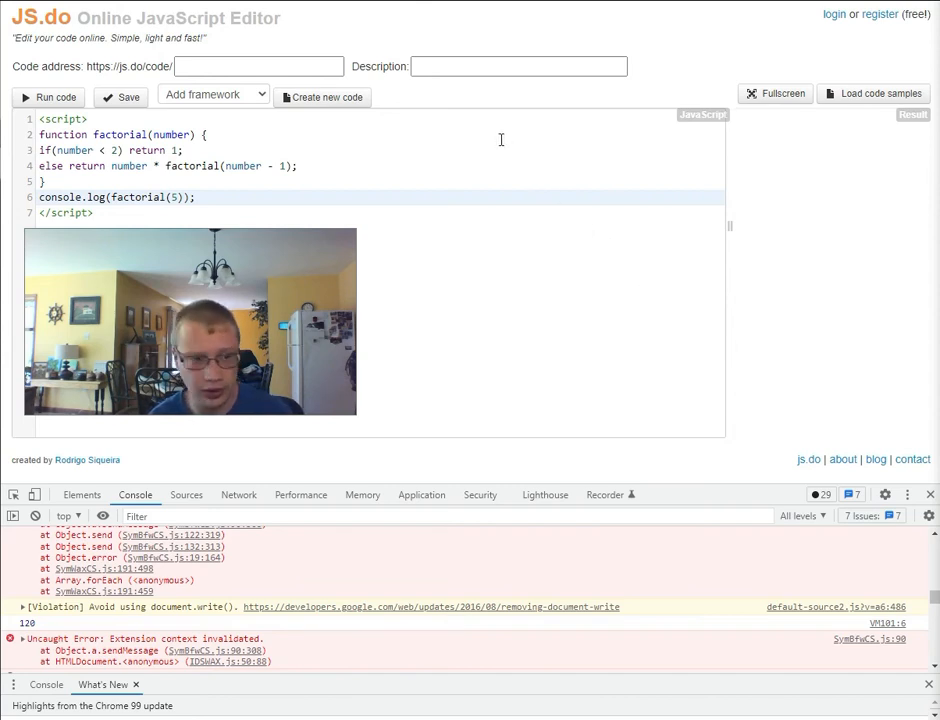
{"action": "left_click_drag", "start_coordinate": [167, 197], "coordinate": [186, 197]}
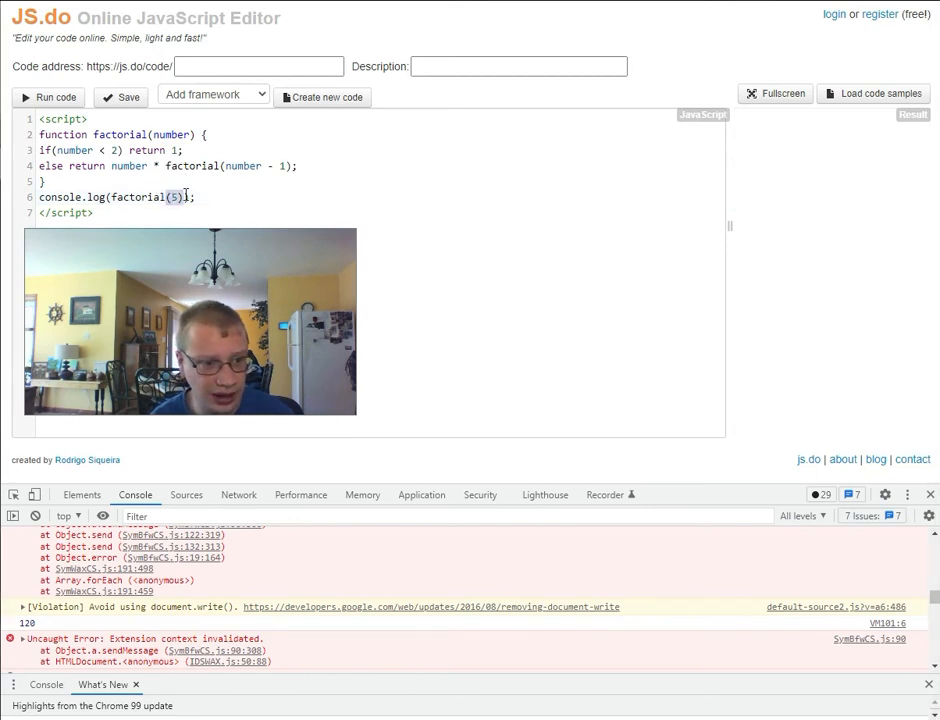
{"action": "key", "text": "BackSpace"}
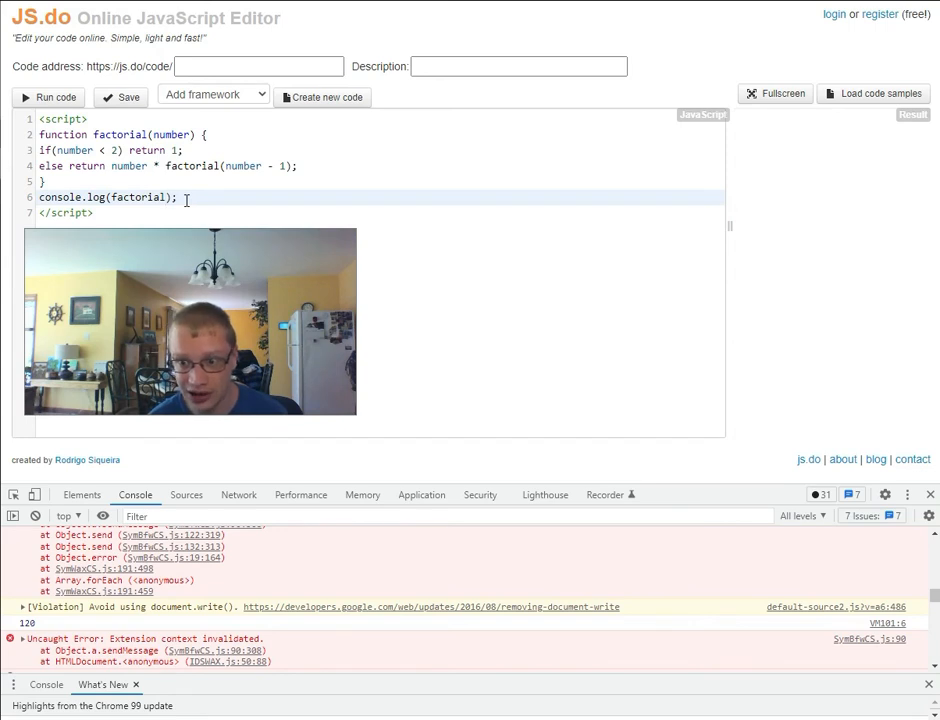
Replace line 6 with factorial.someProperty = factorial; then select the factorial code for replacement.
{"action": "left_click_drag", "start_coordinate": [180, 197], "coordinate": [41, 197]}
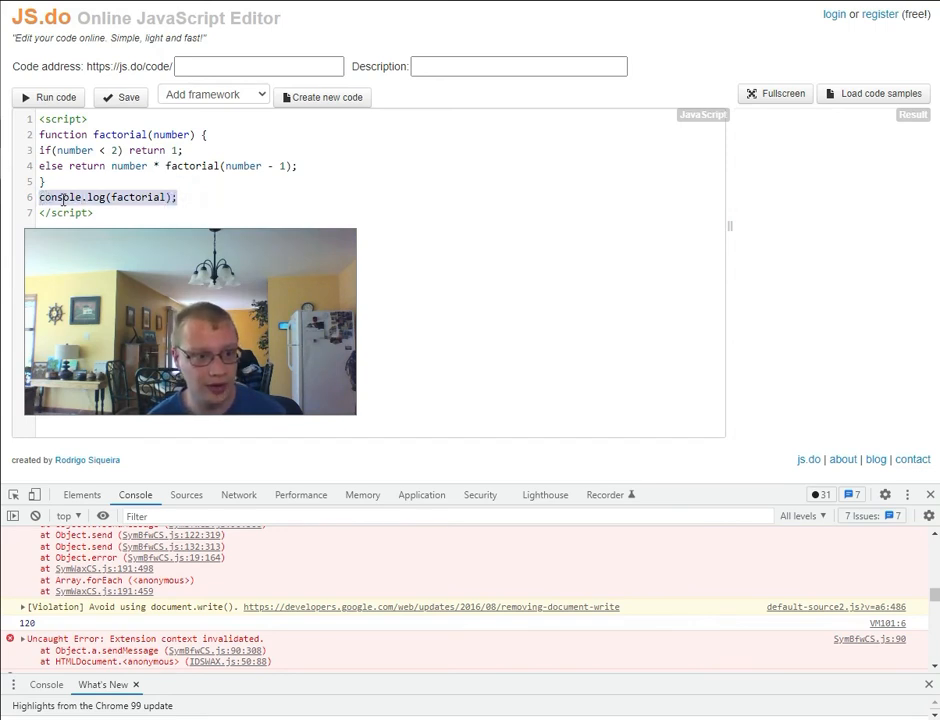
{"action": "type", "text": "factorial"}
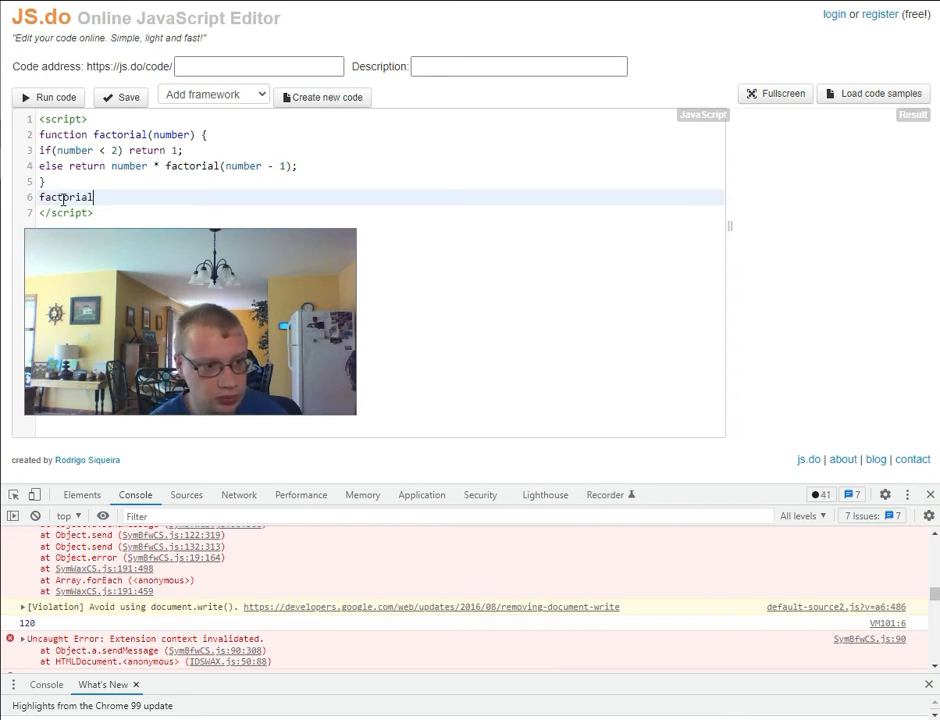
{"action": "type", "text": ".somkeP"}
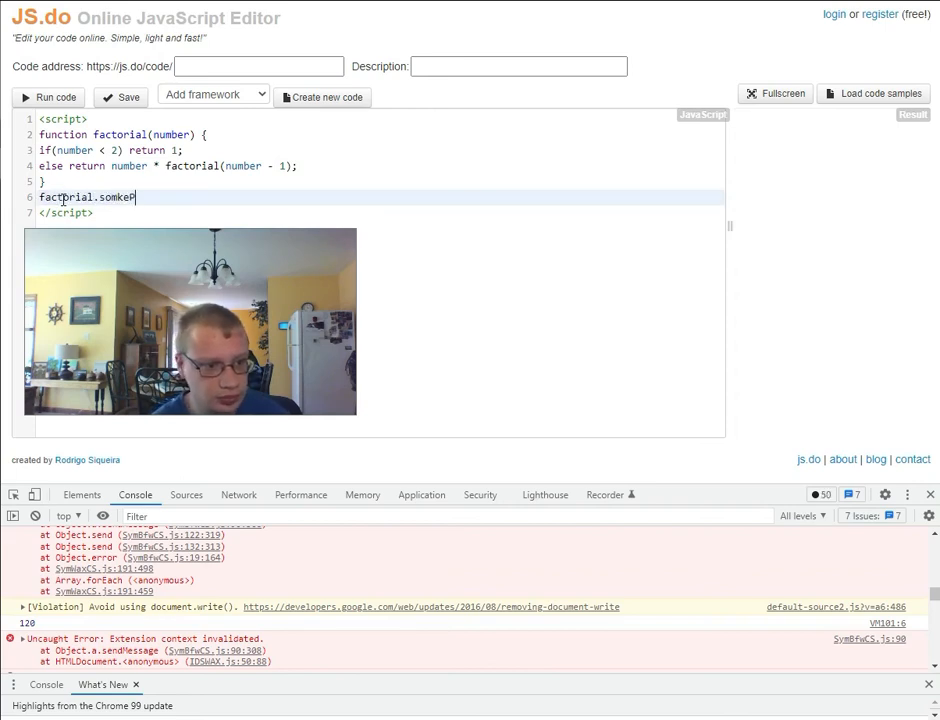
{"action": "key", "text": "BackSpace"}
{"action": "key", "text": "BackSpace"}
{"action": "type", "text": "rop"}
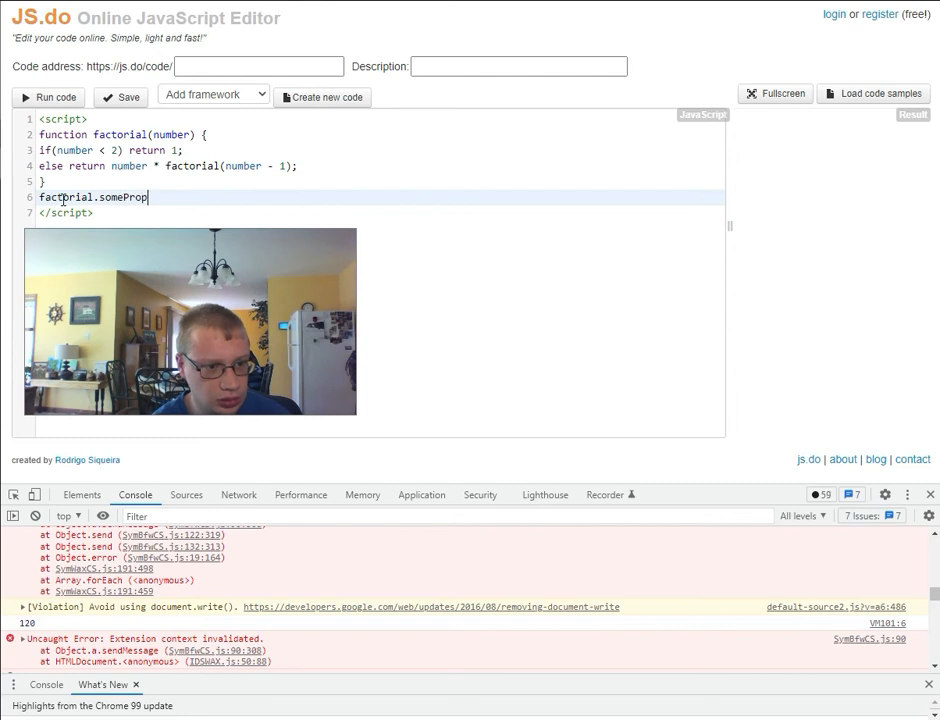
{"action": "type", "text": "erty = fac"}
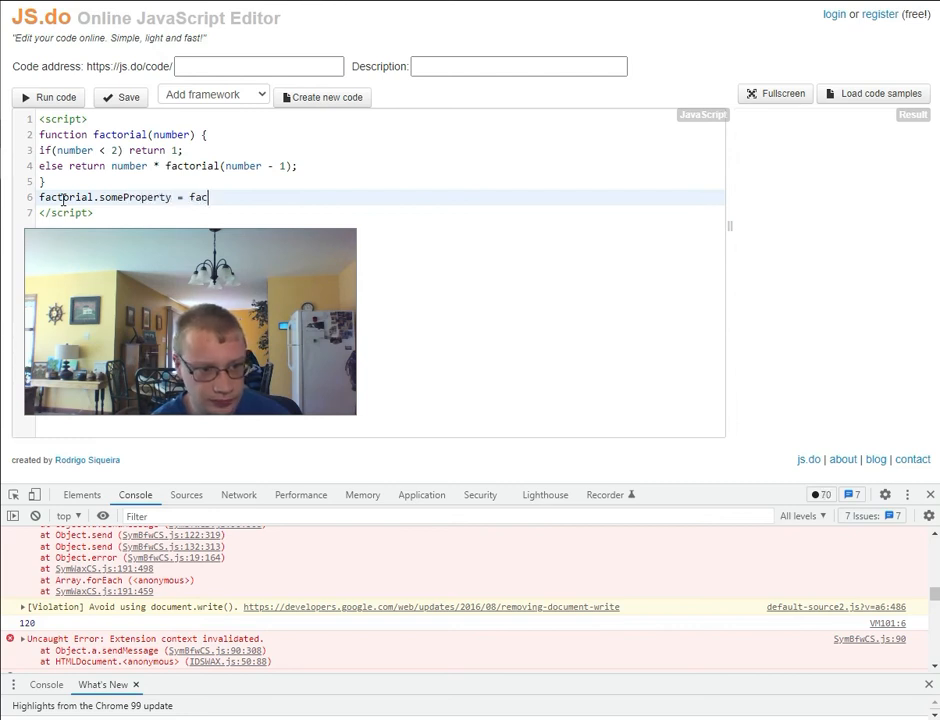
{"action": "type", "text": "torial;"}
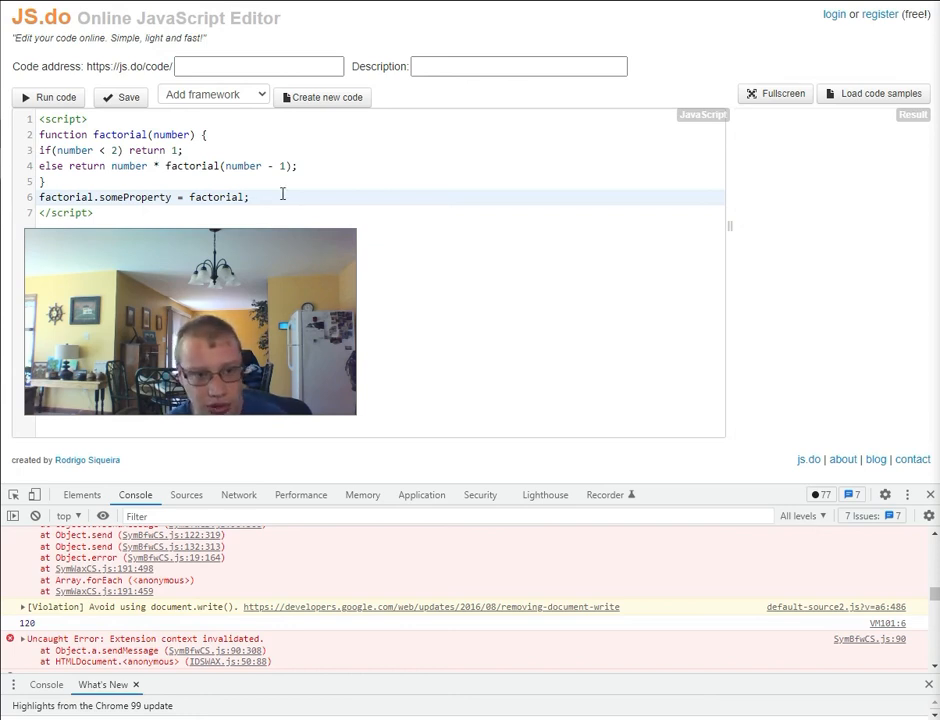
{"action": "left_click_drag", "start_coordinate": [250, 197], "coordinate": [39, 134]}
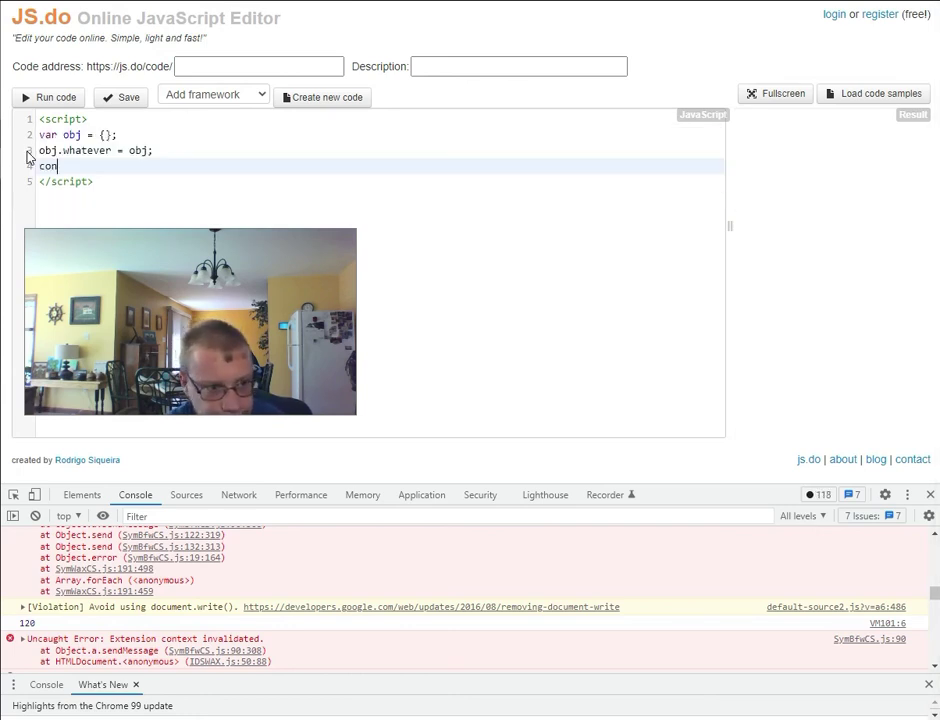
{"action": "type", "text": "so"}
Finish the obj.whatever dot access and start a bracket-notation line with a quoted property name.
{"action": "key", "text": "BackSpace"}
{"action": "key", "text": "BackSpace"}
{"action": "key", "text": "BackSpace"}
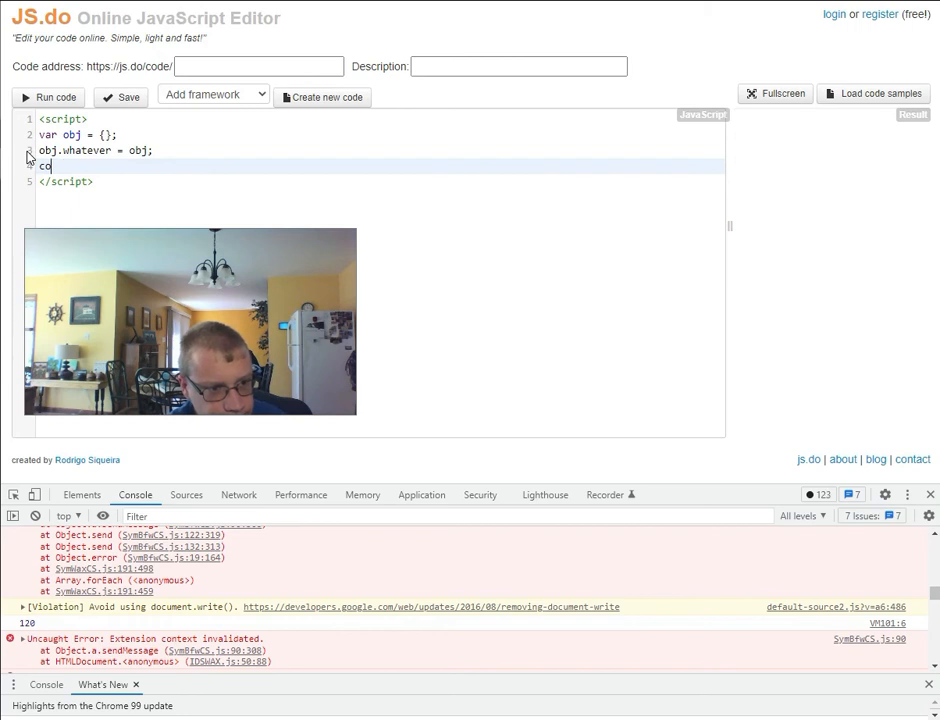
{"action": "type", "text": "obj.whatev"}
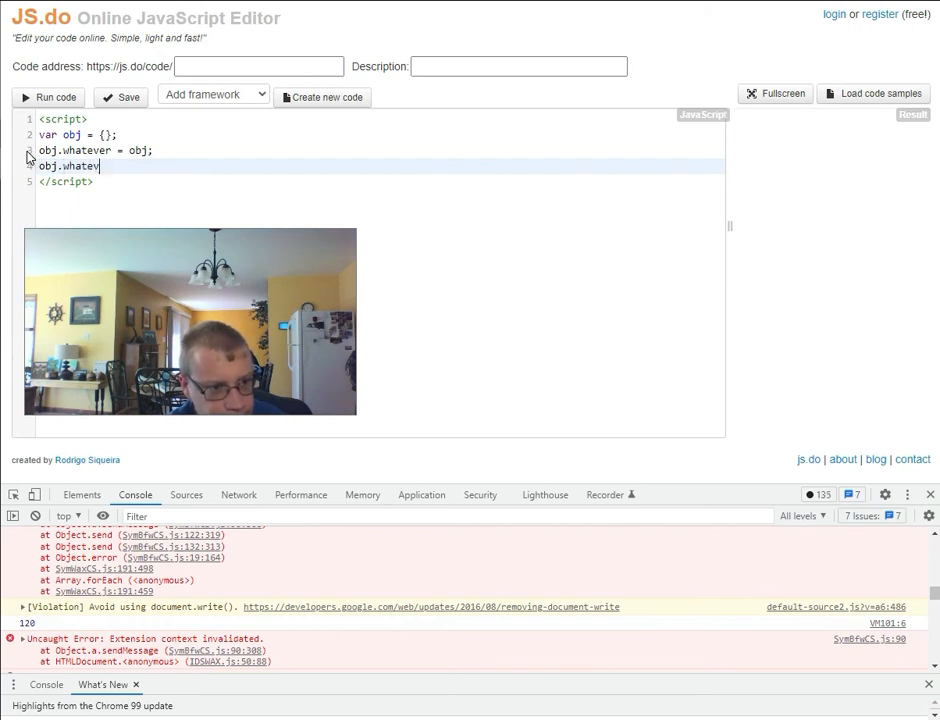
{"action": "type", "text": "er;"}
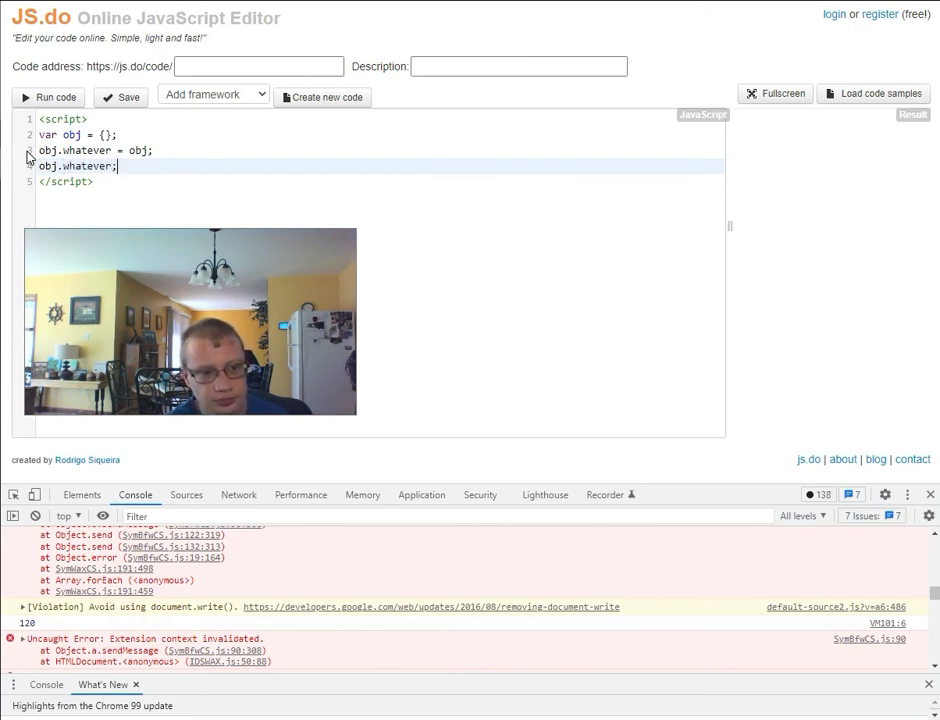
{"action": "key", "text": "Return"}
{"action": "type", "text": "obj.["}
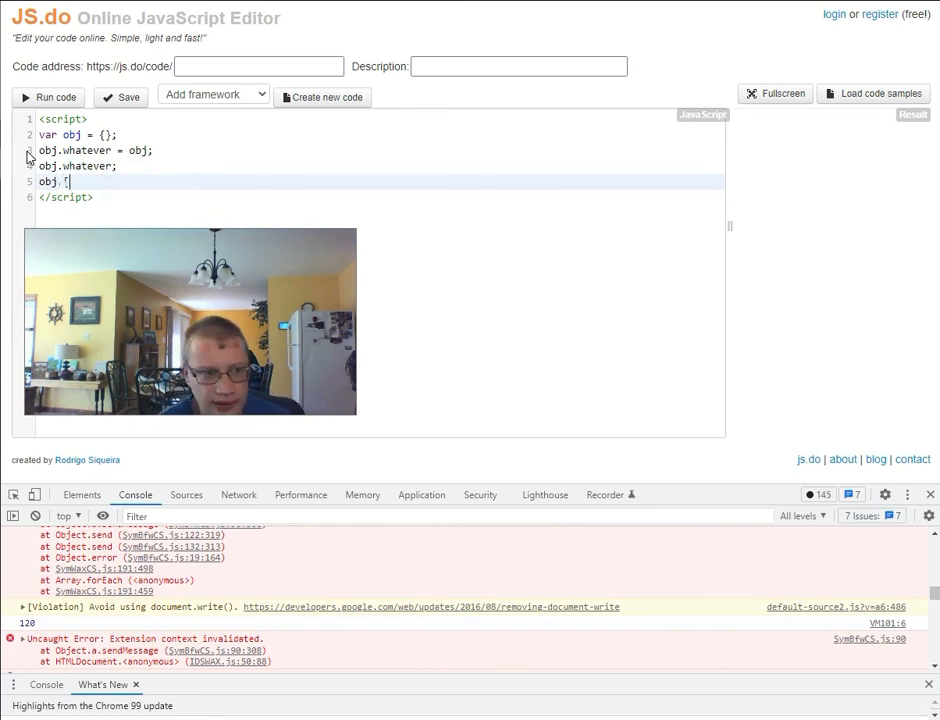
{"action": "type", "text": "\"whatever\"];"}
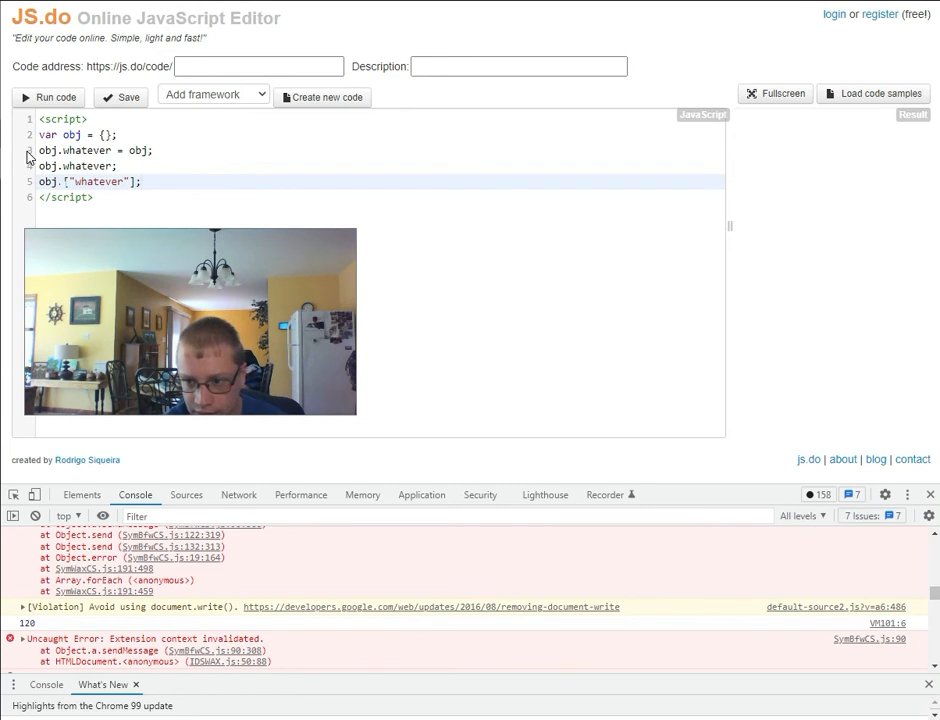
{"action": "key", "text": "BackSpace"}
{"action": "key", "text": "BackSpace"}
{"action": "key", "text": "BackSpace"}
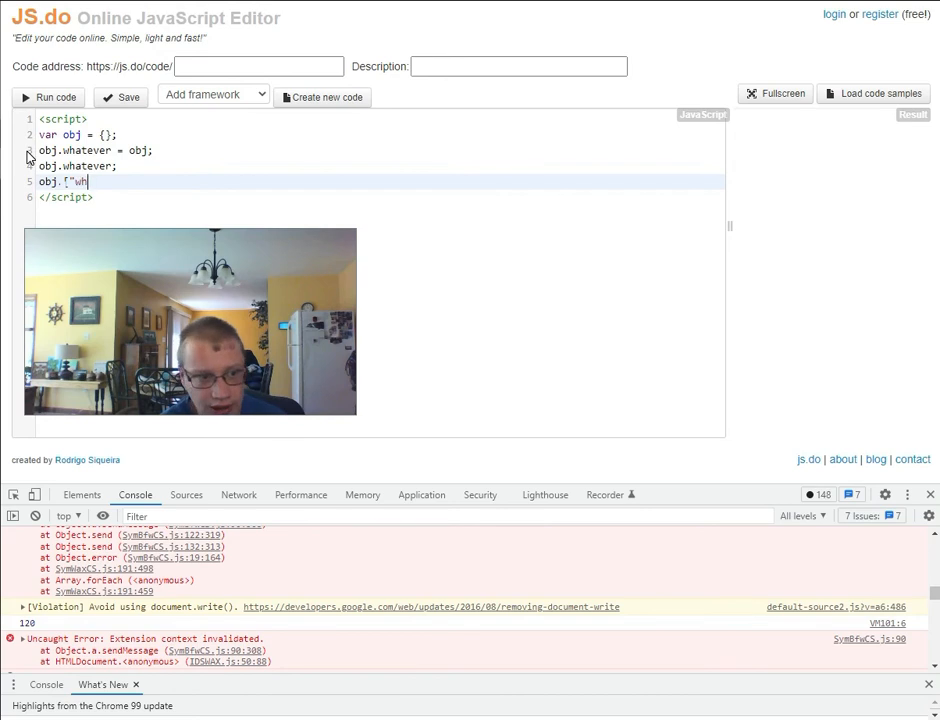
{"action": "type", "text": "at\"ever\""}
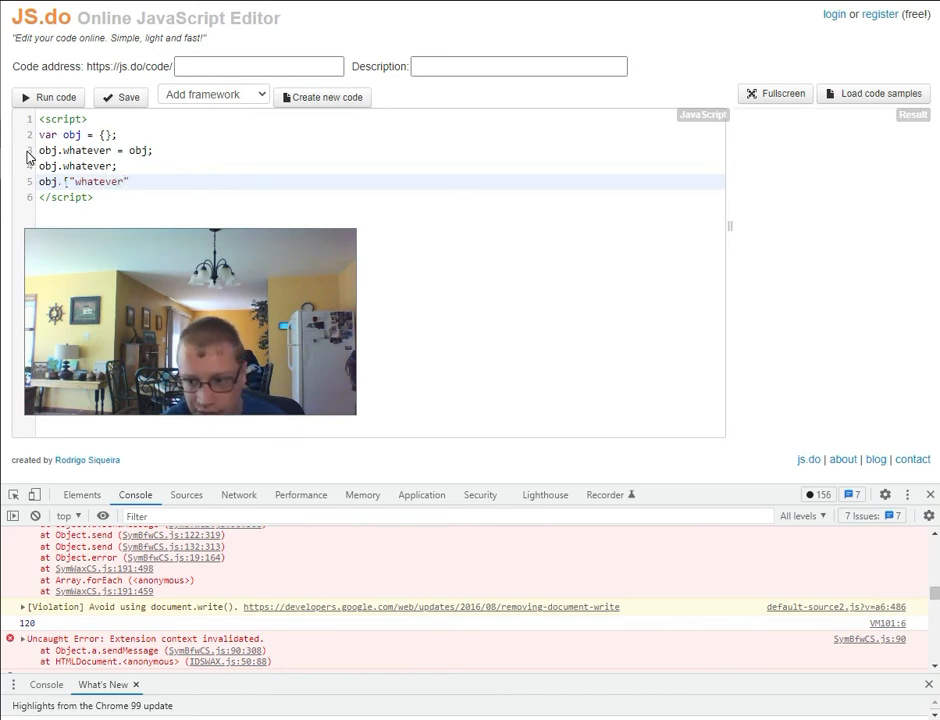
{"action": "type", "text": "];"}
{"action": "key", "text": "Left"}
{"action": "key", "text": "Left"}
{"action": "key", "text": "Left"}
{"action": "type", "text": "\" + \""}
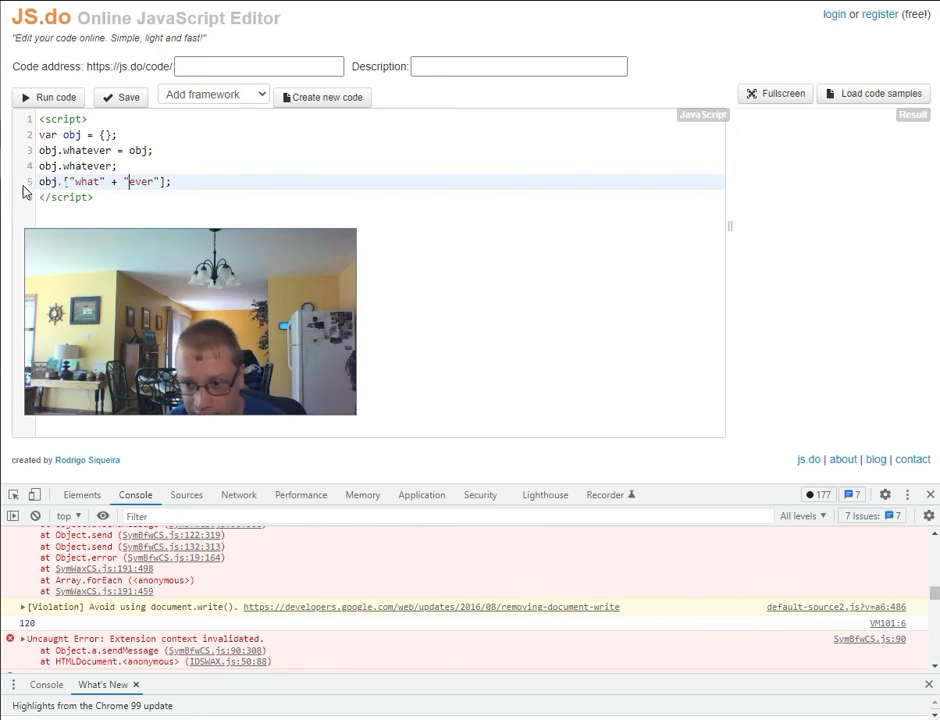
Clear the concatenated property name inside obj[""] = 5, leaving empty quotes to retype.
{"action": "left_click", "coordinate": [175, 182]}
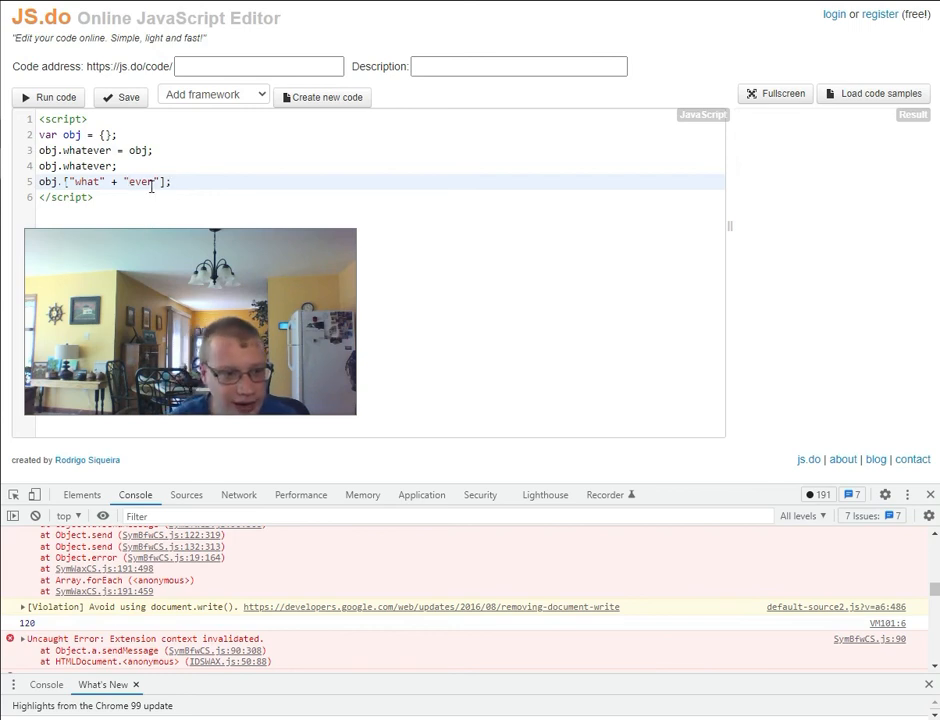
{"action": "mouse_move", "coordinate": [170, 181]}
{"action": "left_mouse_down"}
{"action": "mouse_move", "coordinate": [37, 181]}
{"action": "mouse_move", "coordinate": [75, 181]}
{"action": "left_mouse_up"}
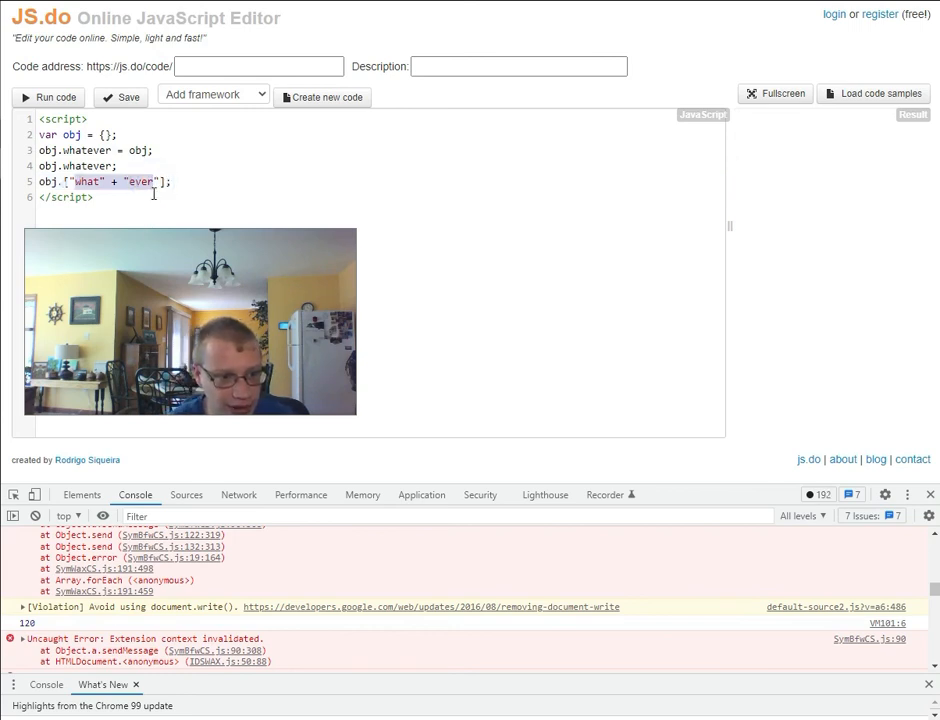
{"action": "key", "text": "BackSpace"}
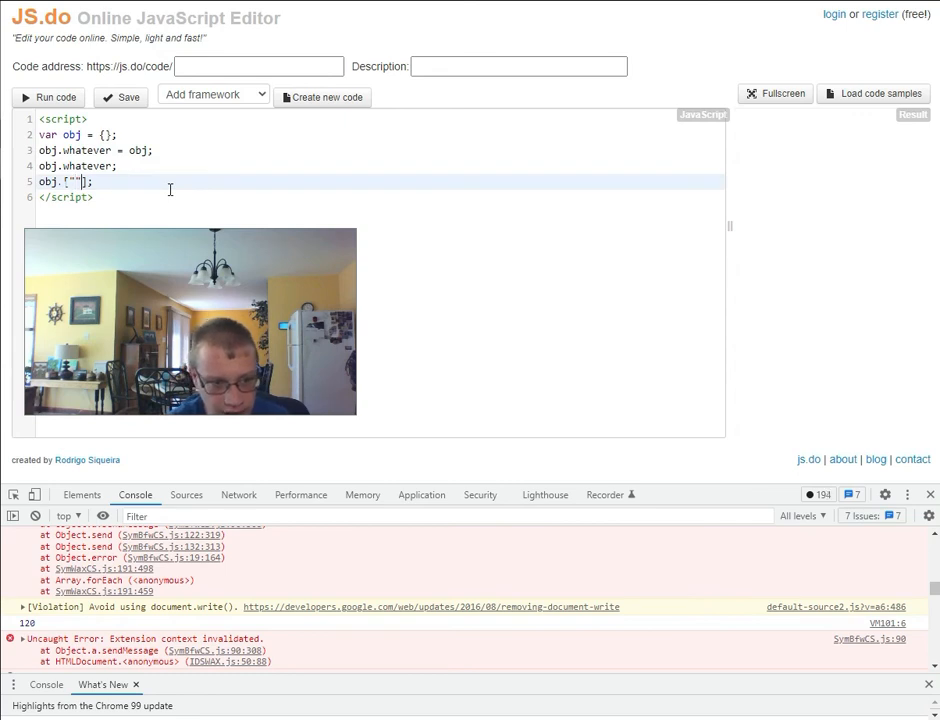
{"action": "type", "text": "= 5"}
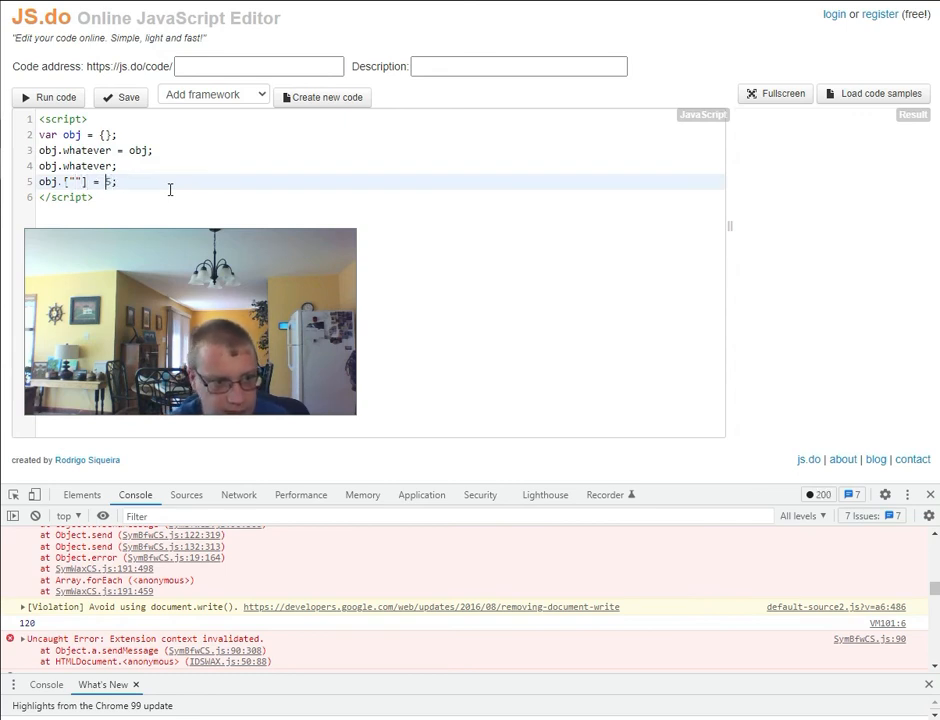
{"action": "key", "text": "Left"}
{"action": "key", "text": "Left"}
{"action": "key", "text": "Left"}
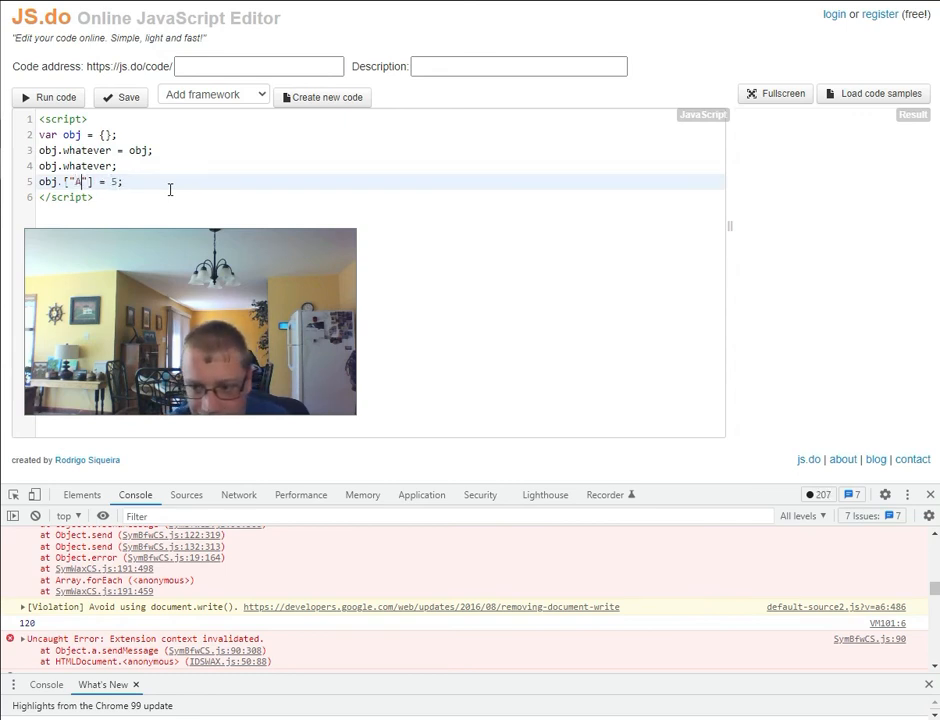